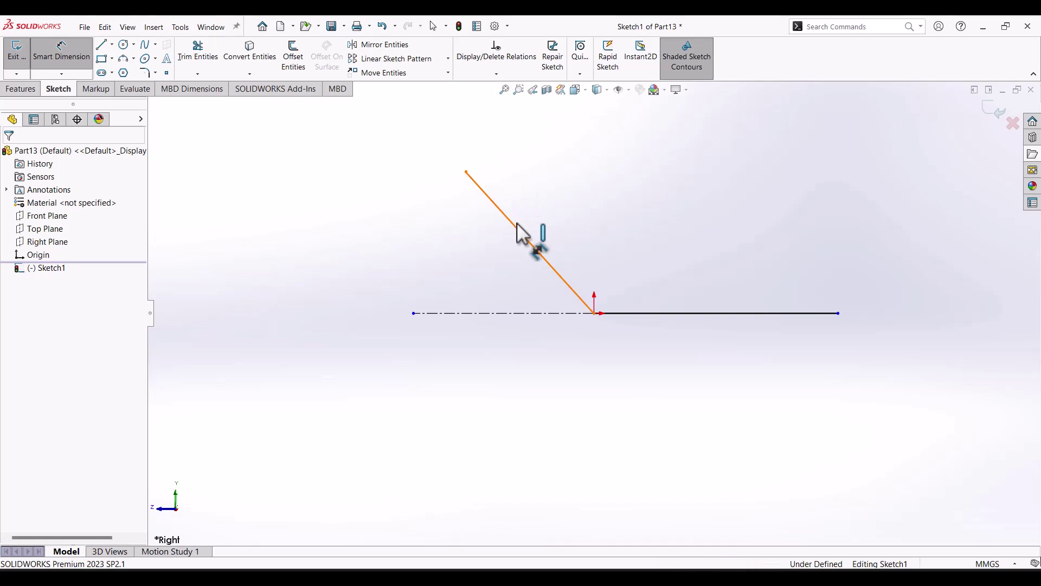
Dimension the slanted line to 90 mm and the solid horizontal line to 140 mm.
{"action": "left_click", "coordinate": [558, 217]}
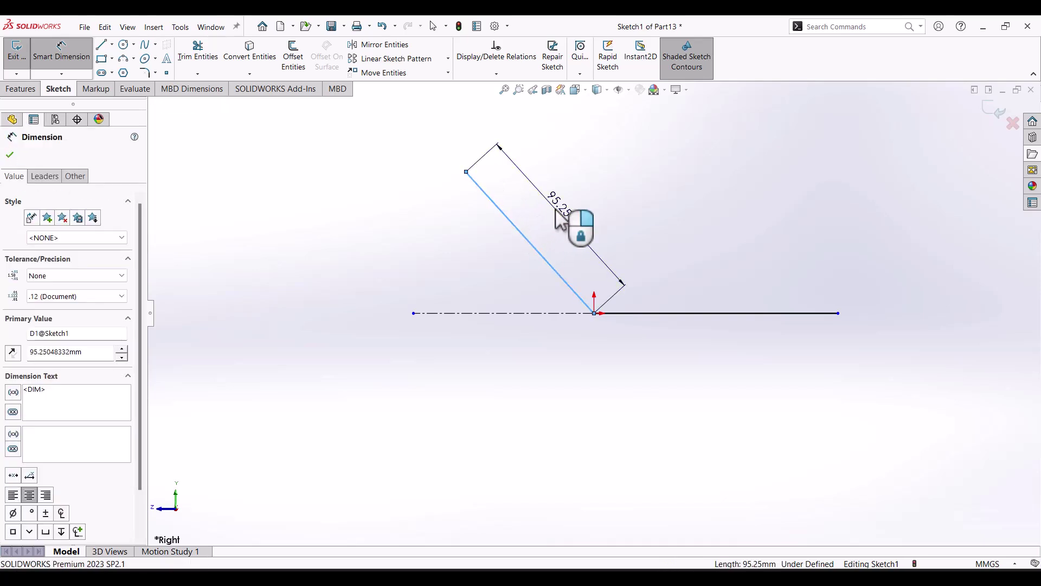
{"action": "type", "text": "90"}
{"action": "key", "text": "Return"}
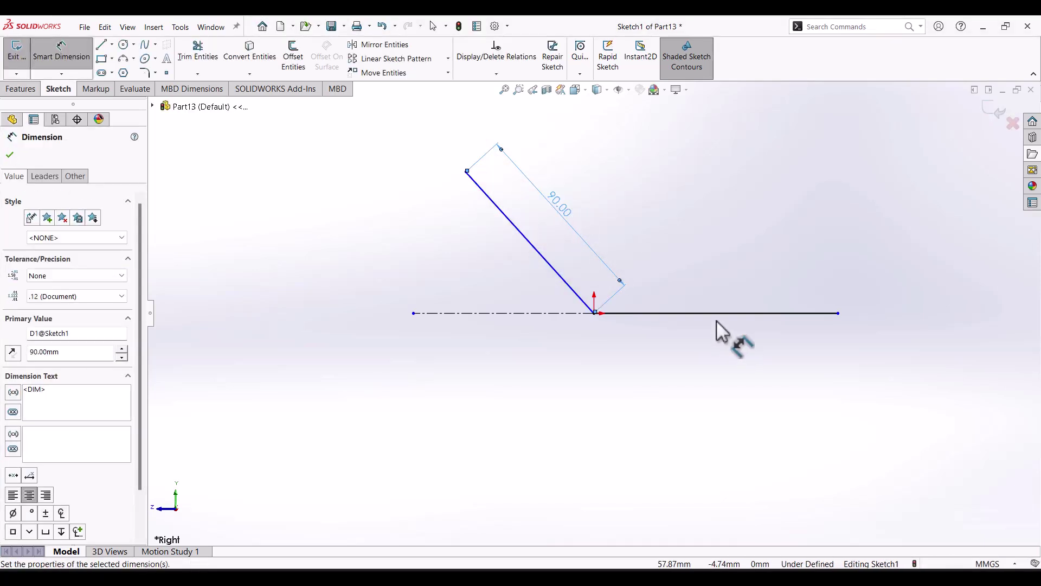
{"action": "left_click", "coordinate": [718, 314]}
{"action": "left_click", "coordinate": [714, 357]}
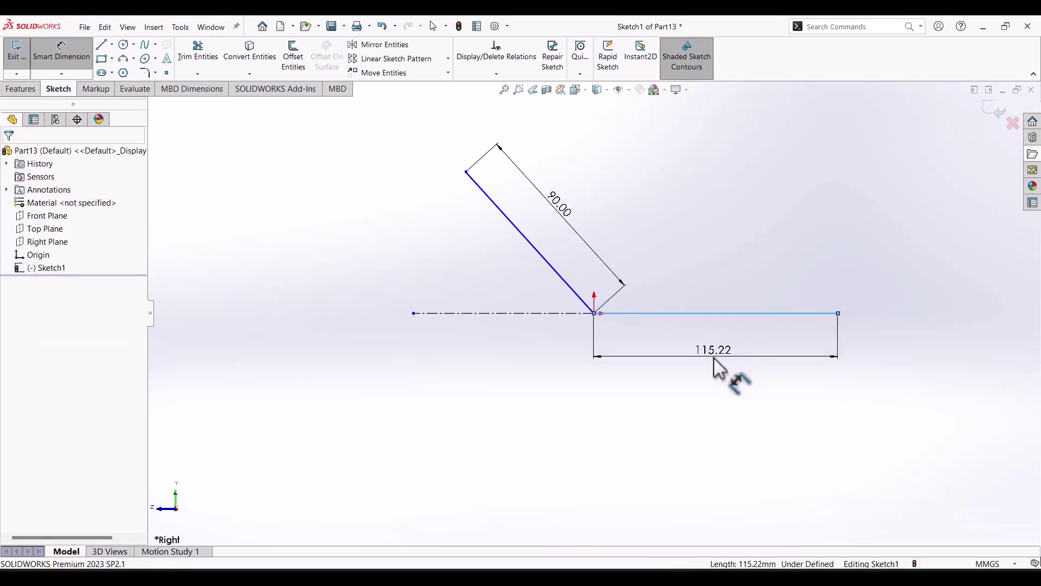
{"action": "type", "text": "140"}
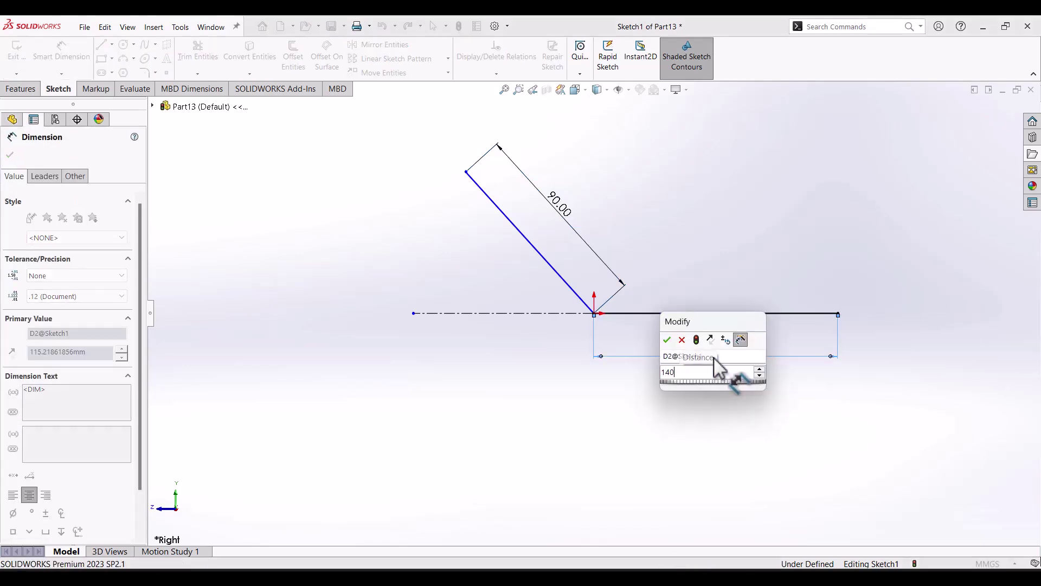
{"action": "key", "text": "Return"}
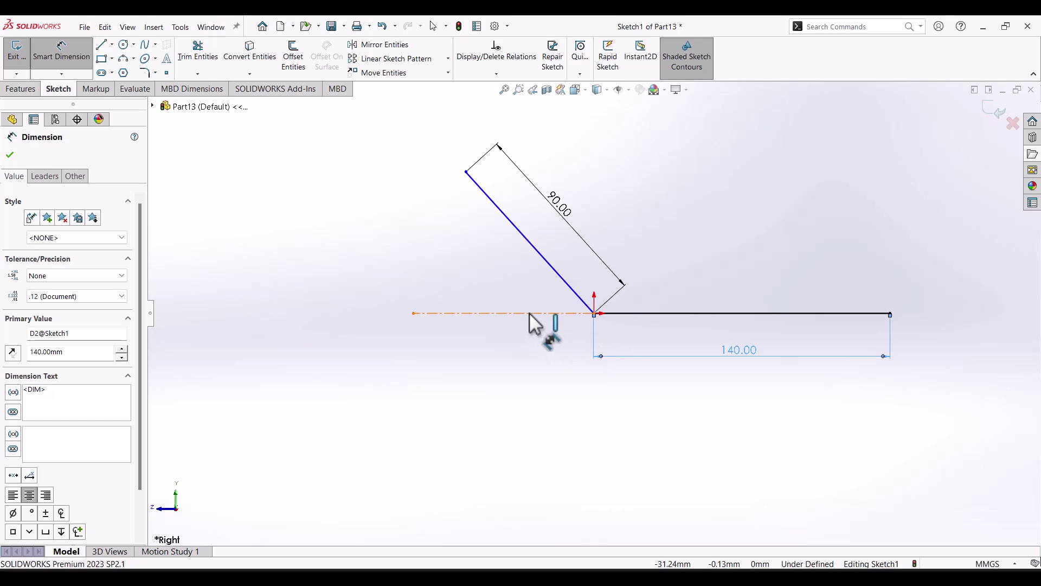
Set the angle between the horizontal centerline and the slanted line to 60°.
{"action": "left_click", "coordinate": [534, 314]}
{"action": "left_click", "coordinate": [558, 276]}
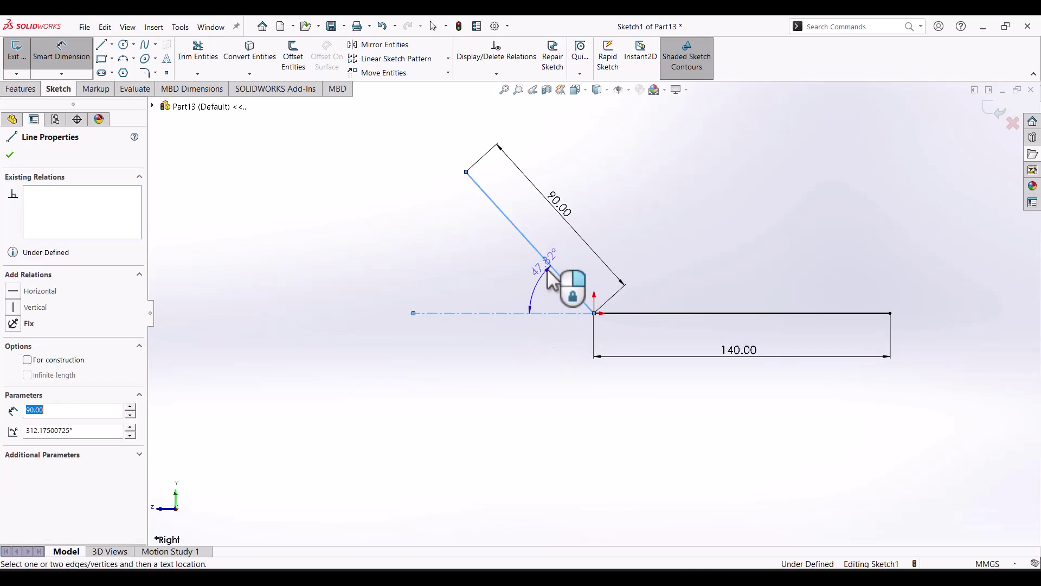
{"action": "left_click", "coordinate": [521, 286]}
{"action": "type", "text": "60"}
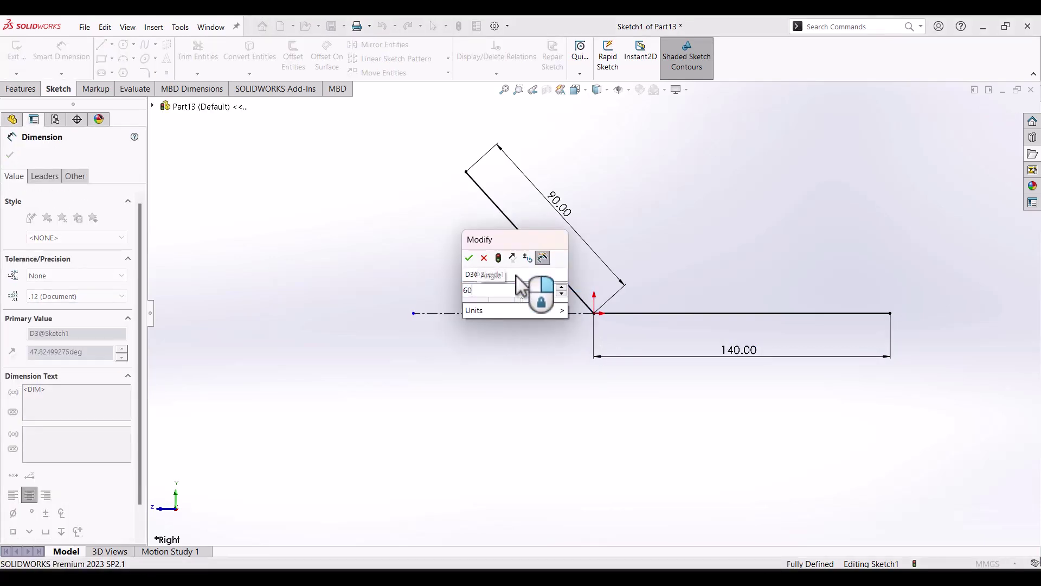
{"action": "key", "text": "Return"}
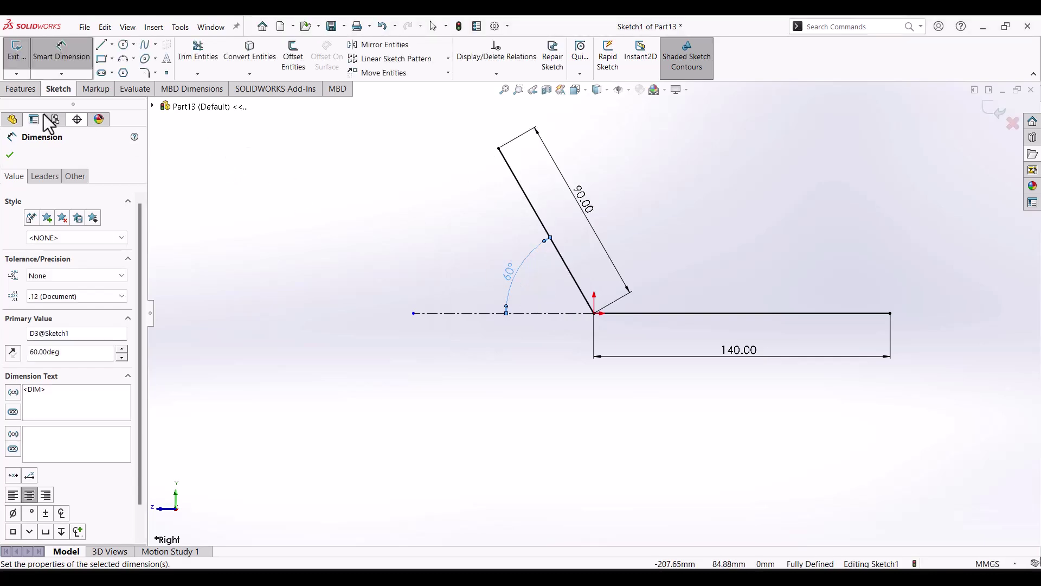
Extrude the open profile as a thin feature, Mid Plane with 64 mm depth and 19 mm one-direction thickness.
{"action": "left_click", "coordinate": [10, 90]}
{"action": "left_click", "coordinate": [22, 64]}
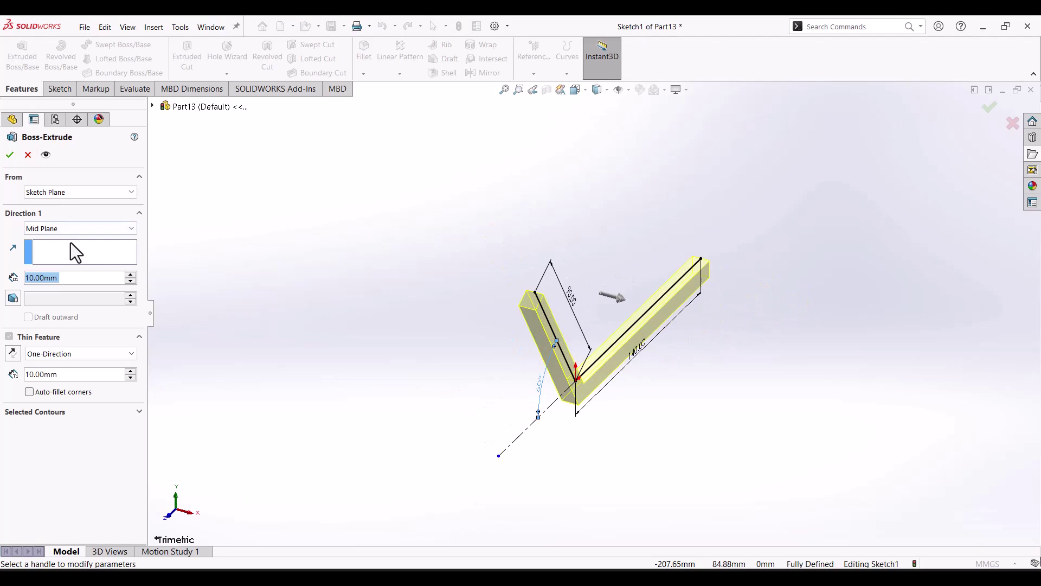
{"action": "type", "text": "64"}
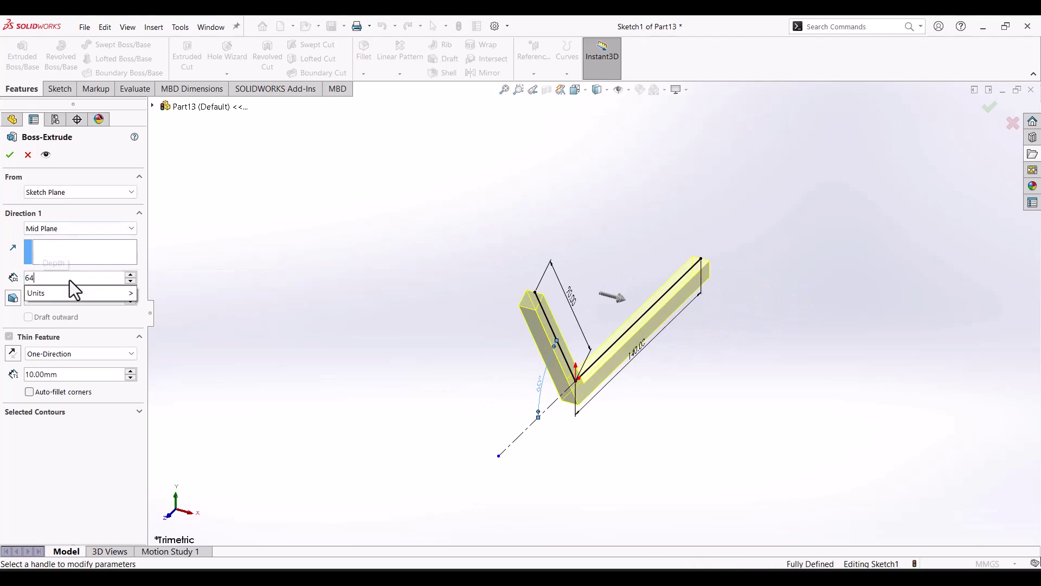
{"action": "key", "text": "Return"}
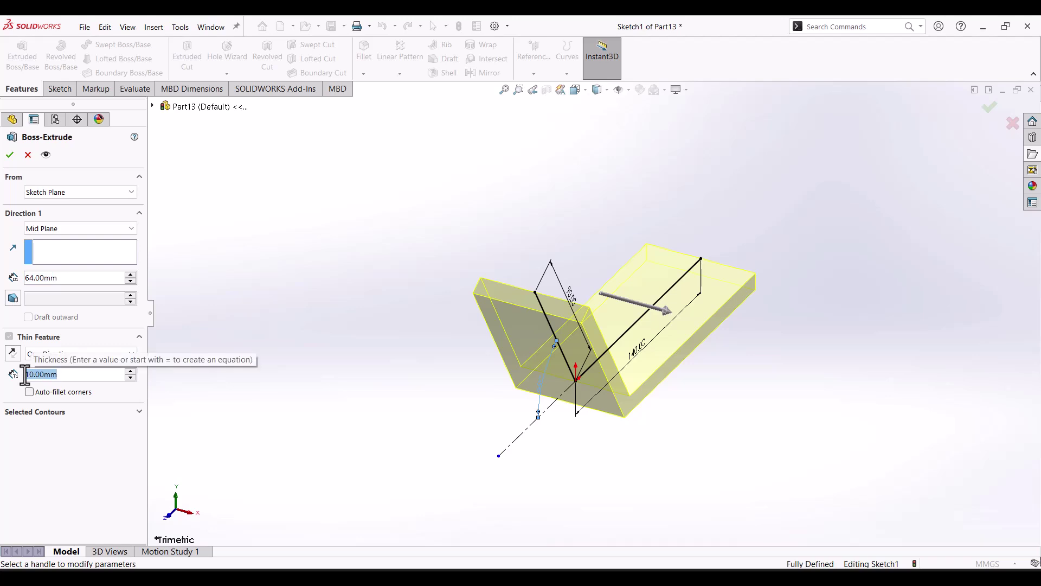
{"action": "type", "text": "19"}
{"action": "key", "text": "Return"}
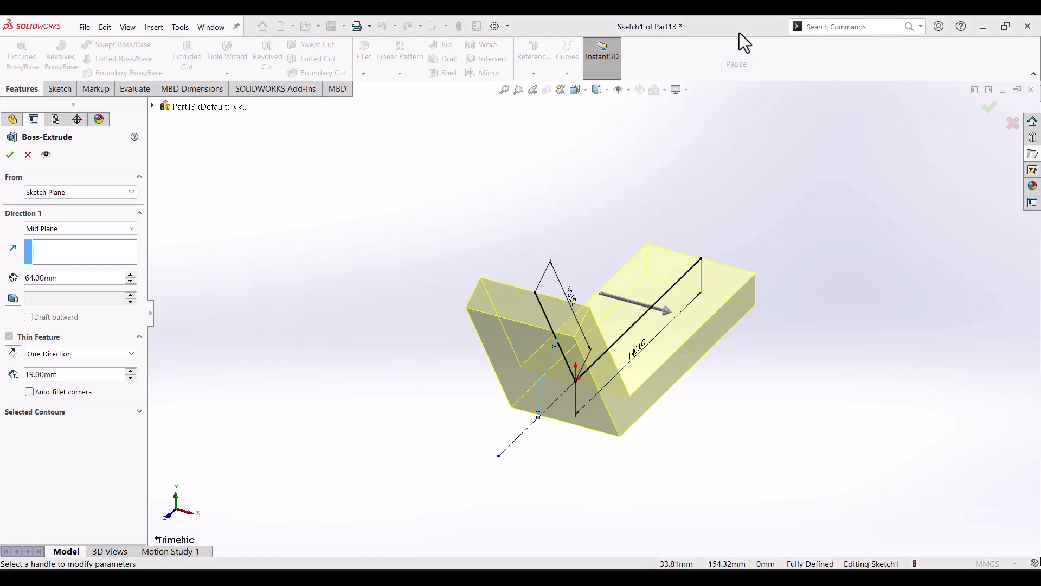
{"action": "left_click", "coordinate": [10, 155]}
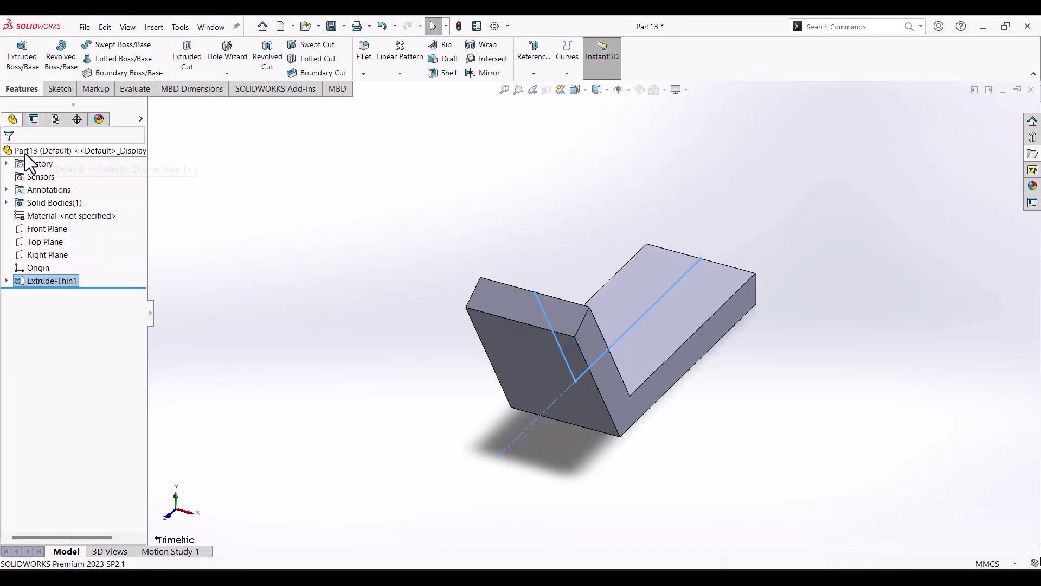
On the slanted leg's upper end face, sketch a closed tab outline from its outer edge with sides about 57 mm long and a 32 mm radius tangent arc.
{"action": "left_click", "coordinate": [519, 311]}
{"action": "left_click", "coordinate": [618, 278]}
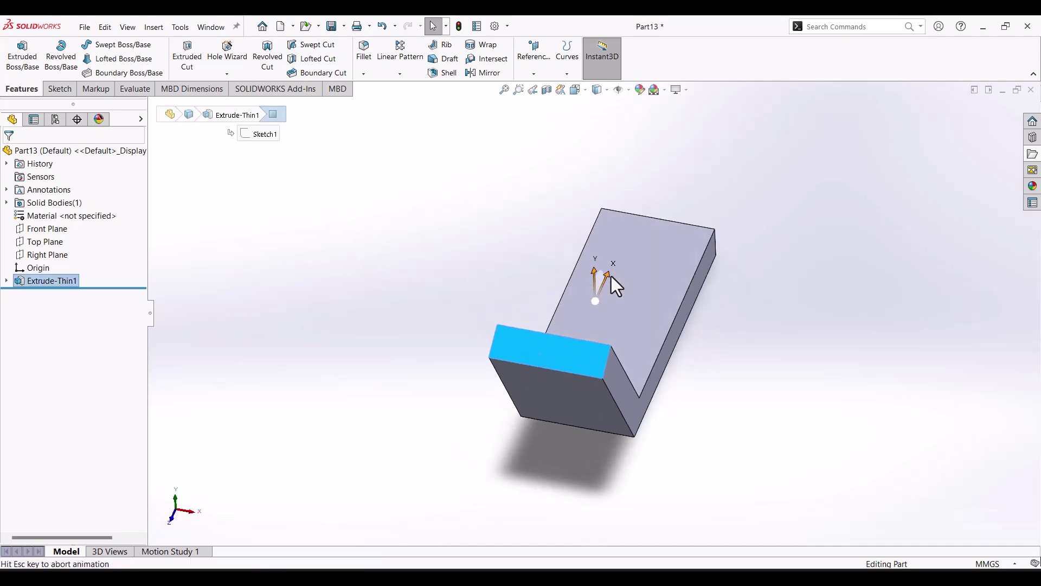
{"action": "left_click", "coordinate": [54, 89]}
{"action": "left_click", "coordinate": [100, 44]}
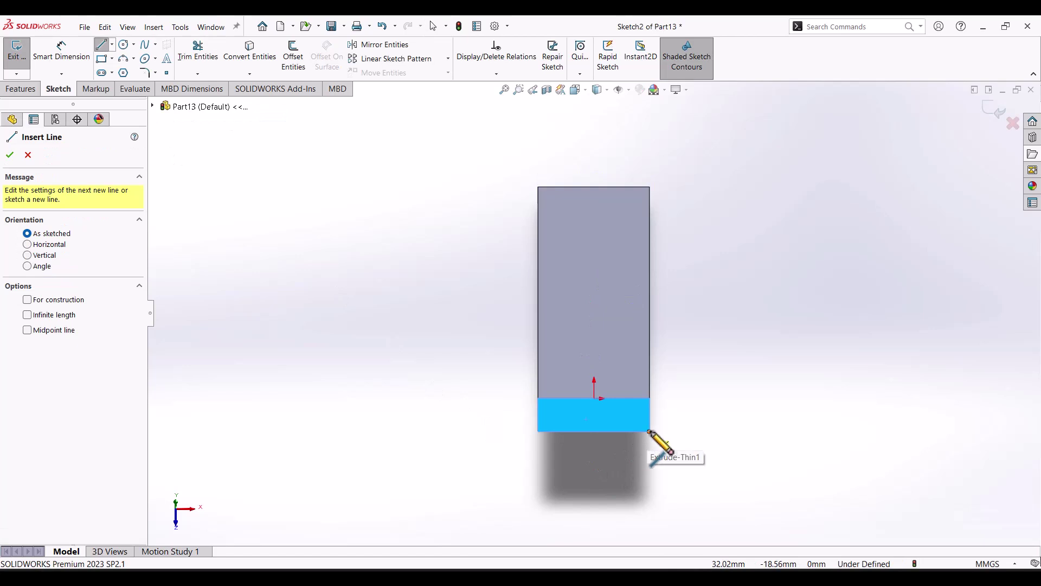
{"action": "left_click", "coordinate": [650, 431]}
{"action": "left_click", "coordinate": [538, 431]}
{"action": "left_click", "coordinate": [539, 333]}
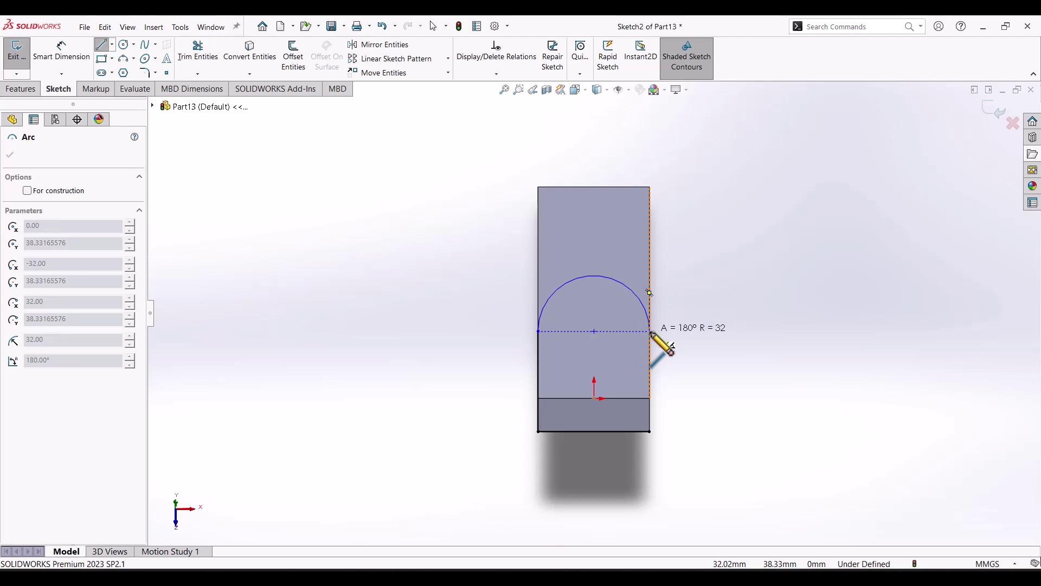
{"action": "left_click", "coordinate": [649, 330]}
{"action": "left_click", "coordinate": [649, 432]}
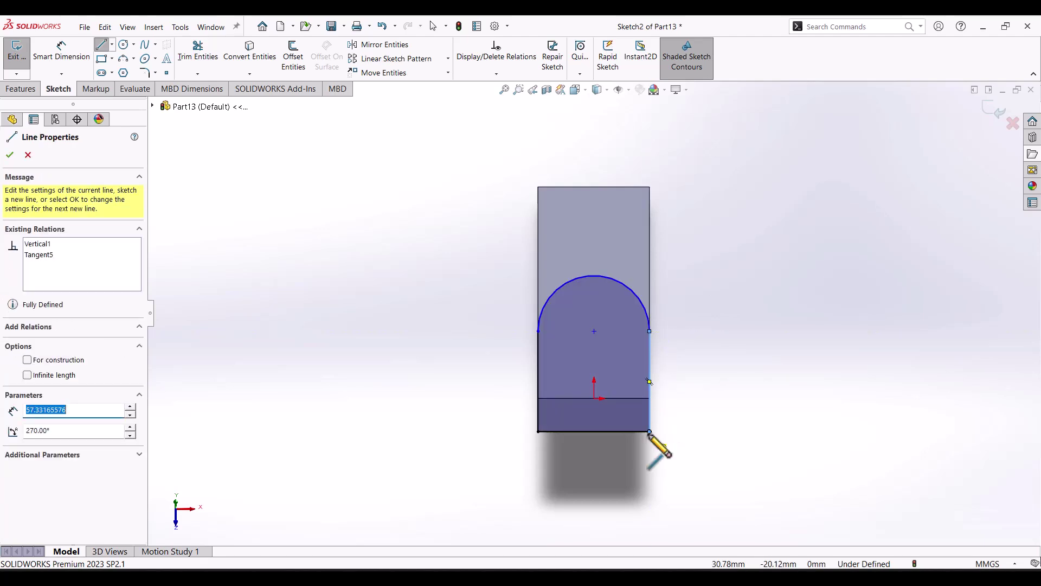
{"action": "key", "text": "Escape"}
Dimension the tab outline's straight side to 51 mm.
{"action": "left_click", "coordinate": [43, 56]}
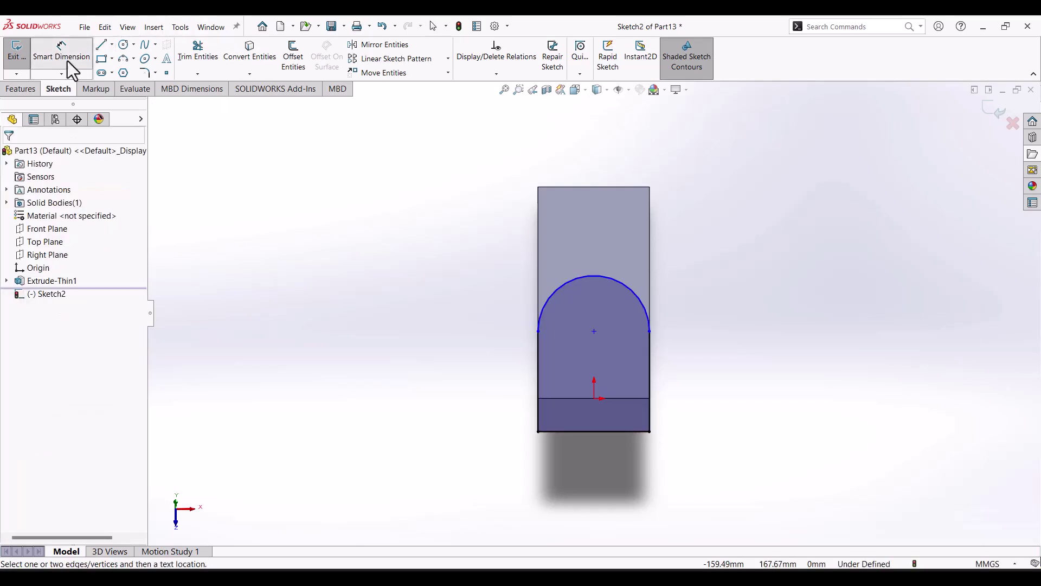
{"action": "left_click", "coordinate": [539, 365]}
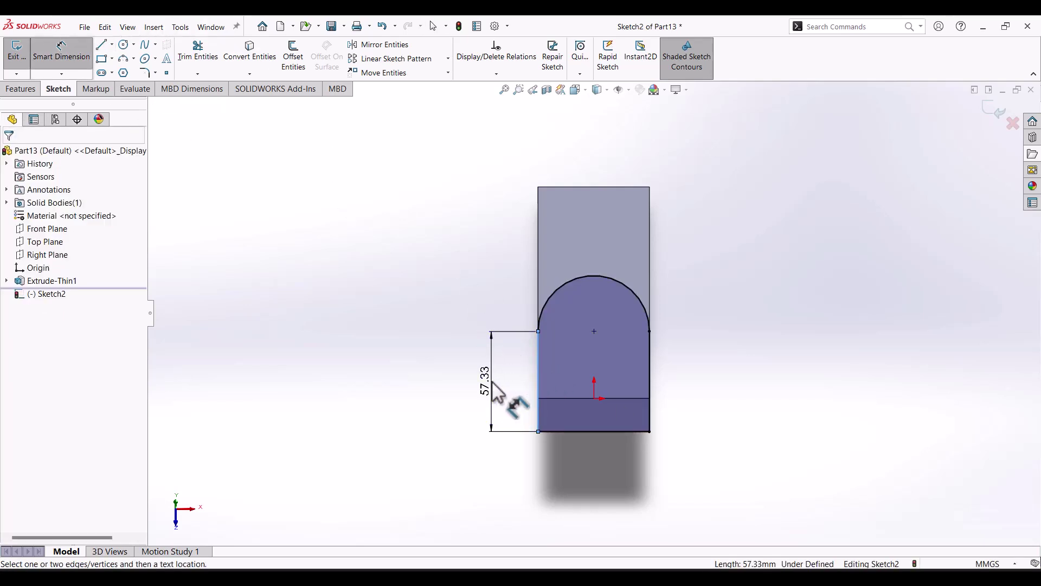
{"action": "left_click", "coordinate": [499, 393]}
{"action": "type", "text": "51"}
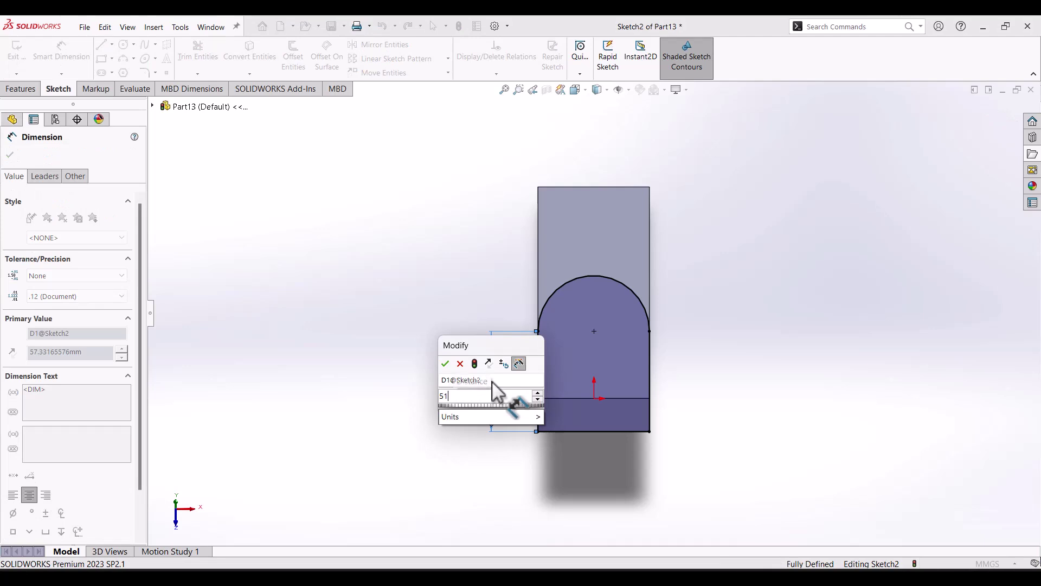
{"action": "key", "text": "Return"}
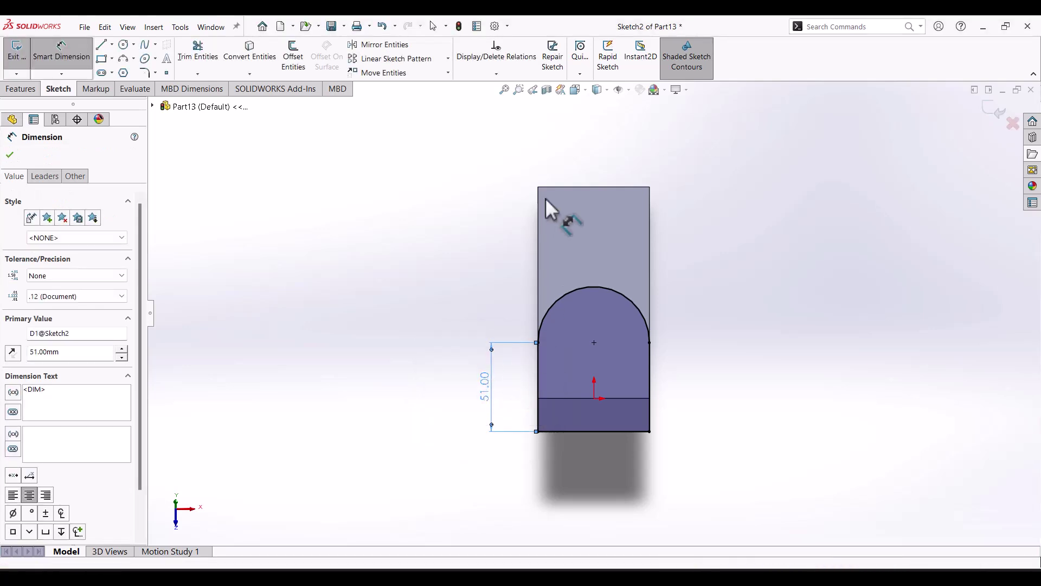
Extrude the tab outline 18 mm Blind in the reversed direction, merged with the slanted leg.
{"action": "left_click", "coordinate": [586, 92]}
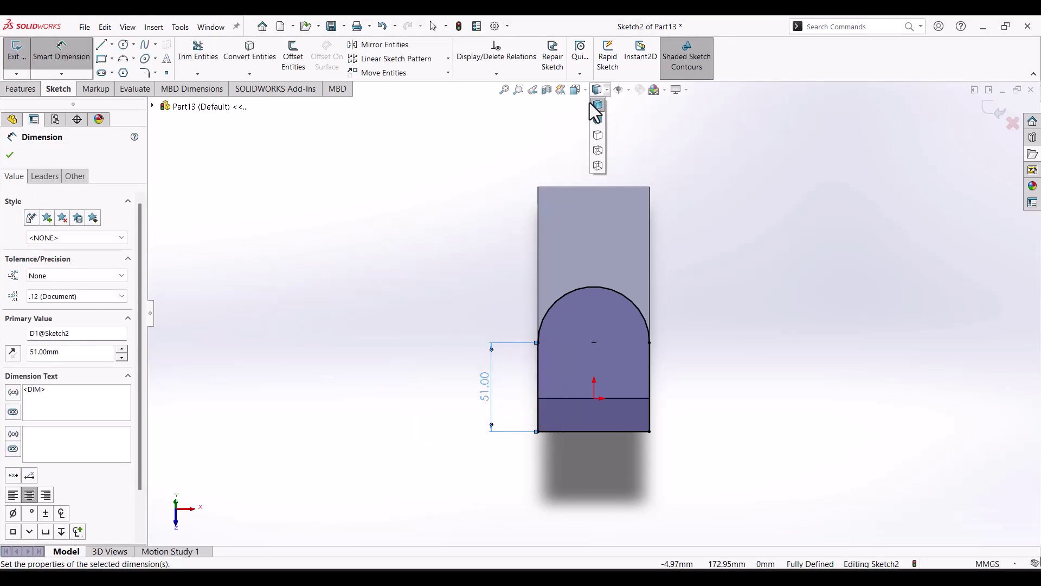
{"action": "mouse_move", "coordinate": [585, 92]}
{"action": "left_click", "coordinate": [637, 123]}
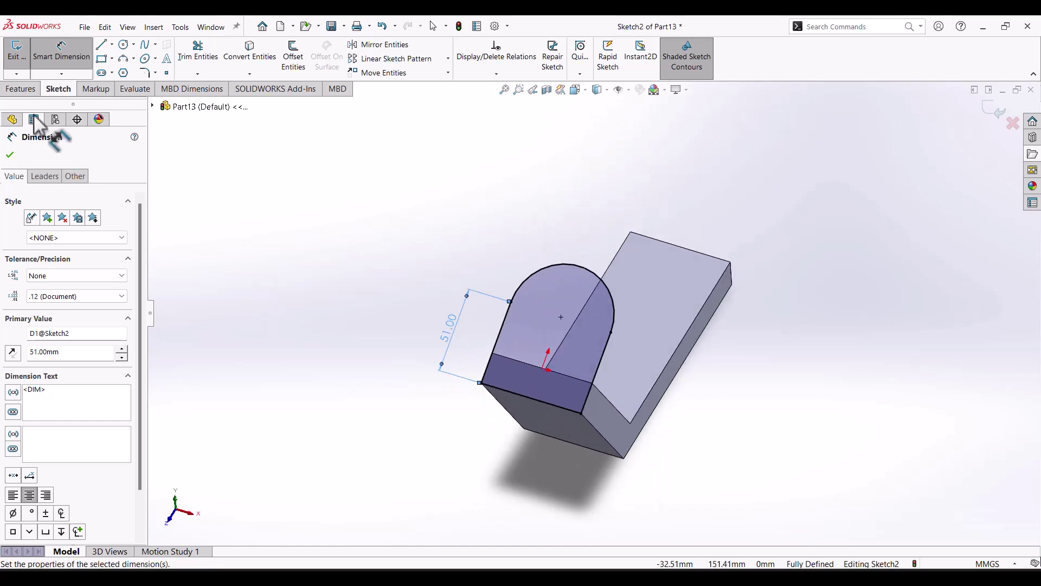
{"action": "left_click", "coordinate": [21, 89]}
{"action": "left_click", "coordinate": [23, 68]}
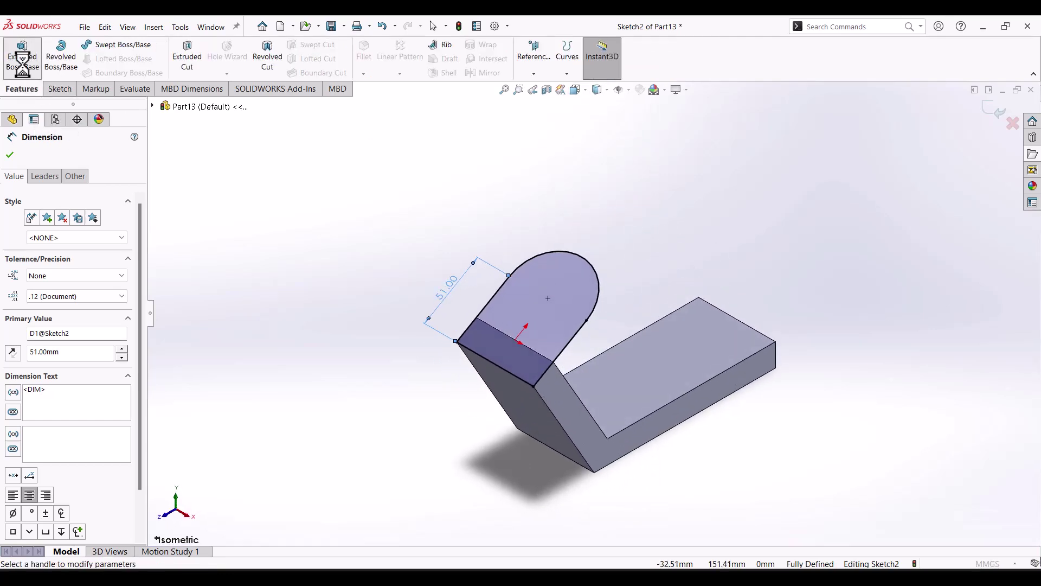
{"action": "left_click", "coordinate": [75, 228]}
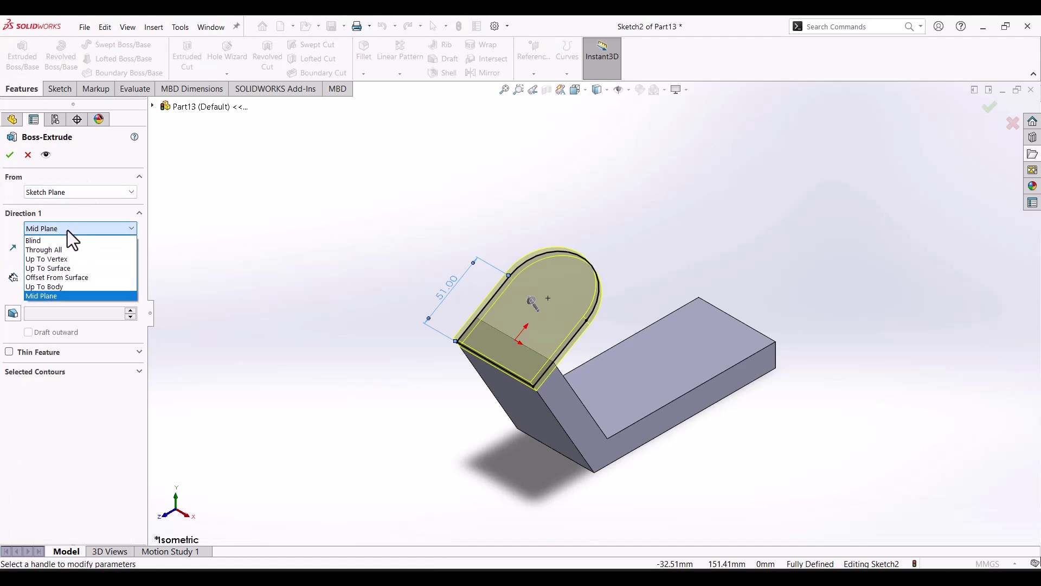
{"action": "left_click", "coordinate": [55, 238]}
{"action": "left_click", "coordinate": [12, 230]}
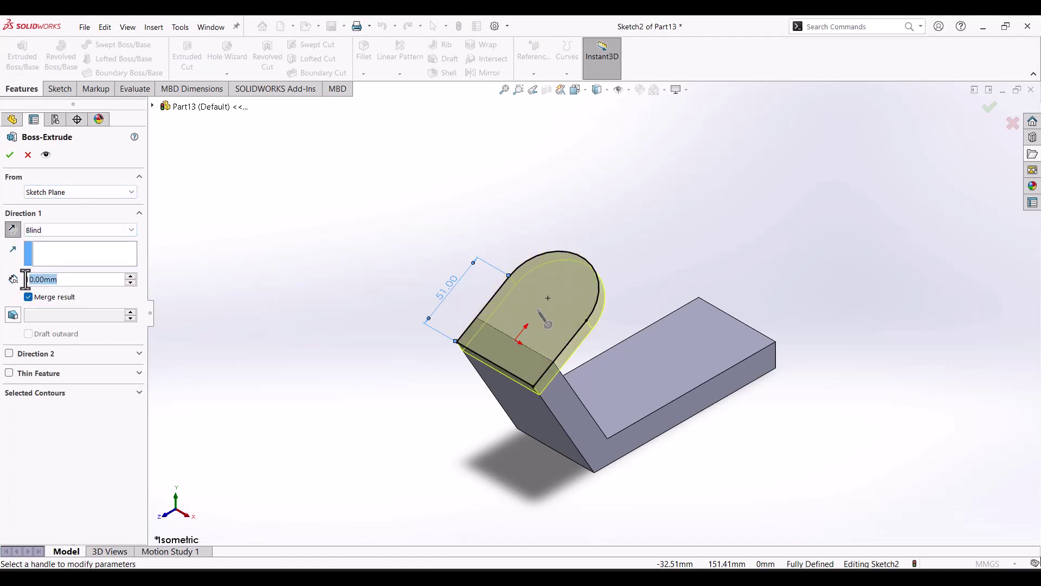
{"action": "key", "text": "BackSpace"}
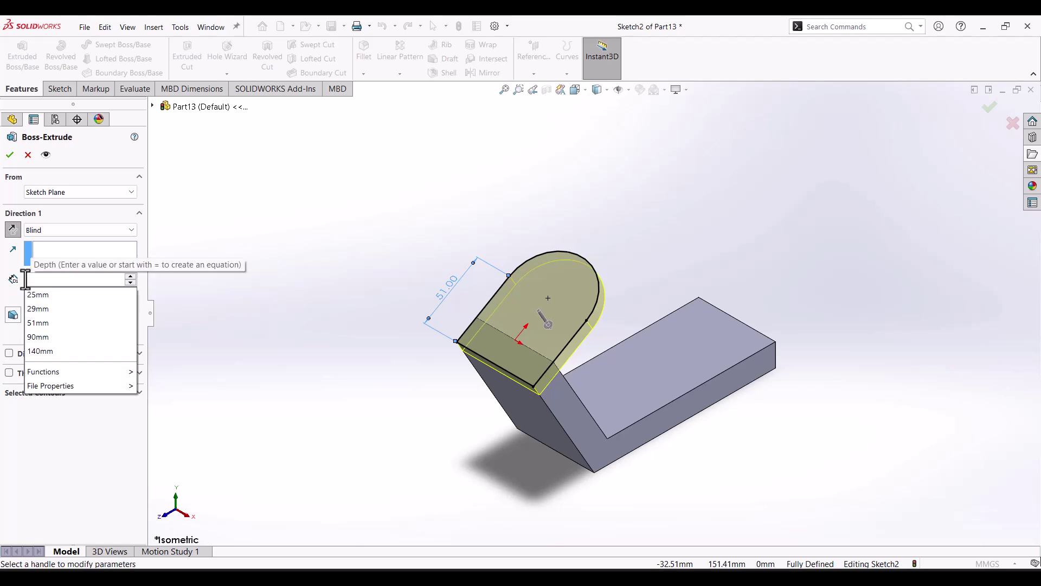
{"action": "type", "text": "18"}
{"action": "key", "text": "Return"}
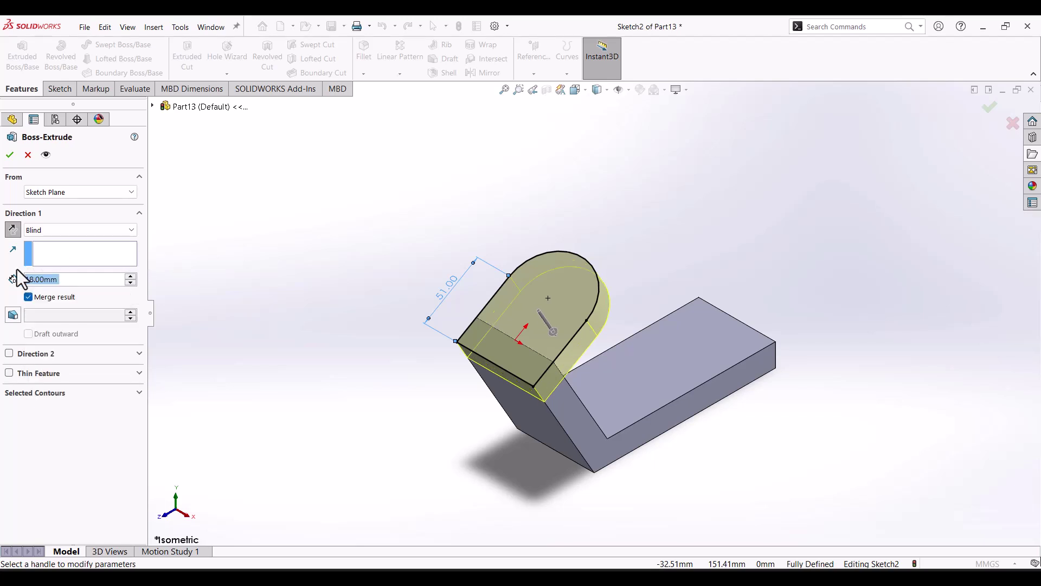
{"action": "left_click", "coordinate": [10, 156]}
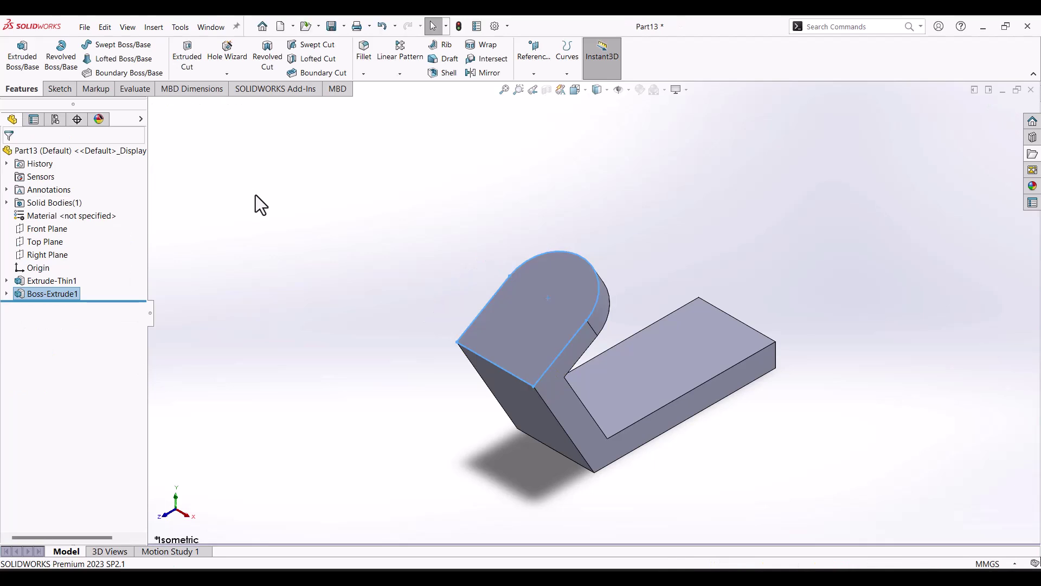
Sketch a corner rectangle about 61 by 44 mm on the Right Plane, standing on the base's upper edge.
{"action": "left_click", "coordinate": [232, 257]}
{"action": "left_click", "coordinate": [43, 255]}
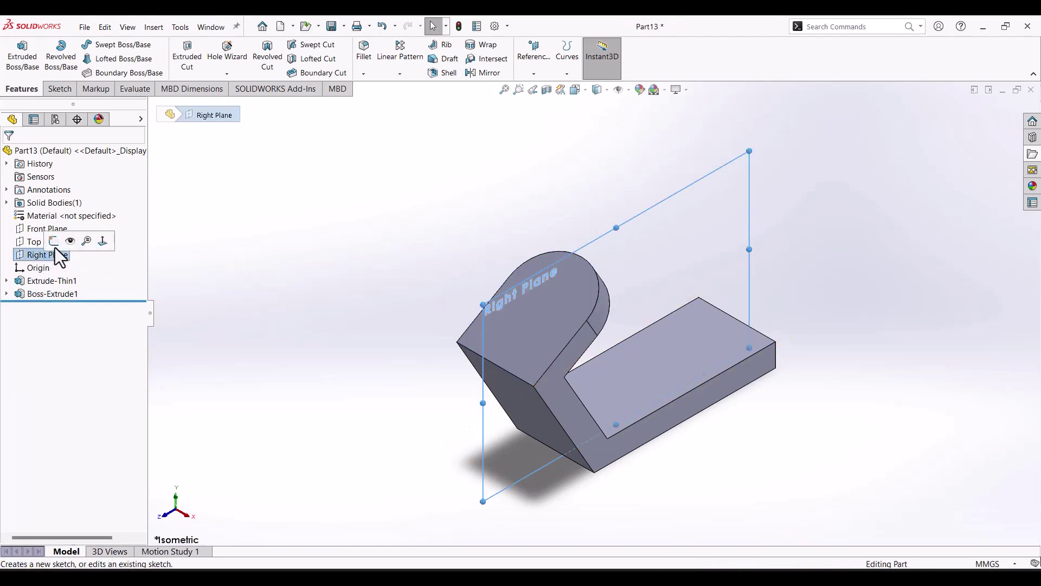
{"action": "left_click", "coordinate": [54, 241]}
{"action": "left_click", "coordinate": [100, 61]}
{"action": "left_click", "coordinate": [630, 427]}
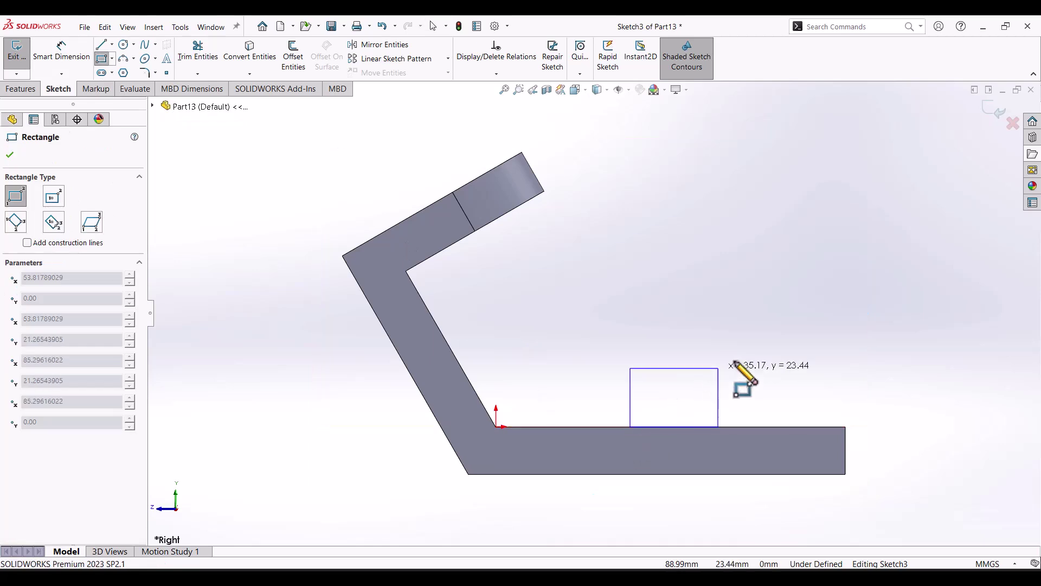
{"action": "left_click", "coordinate": [783, 317]}
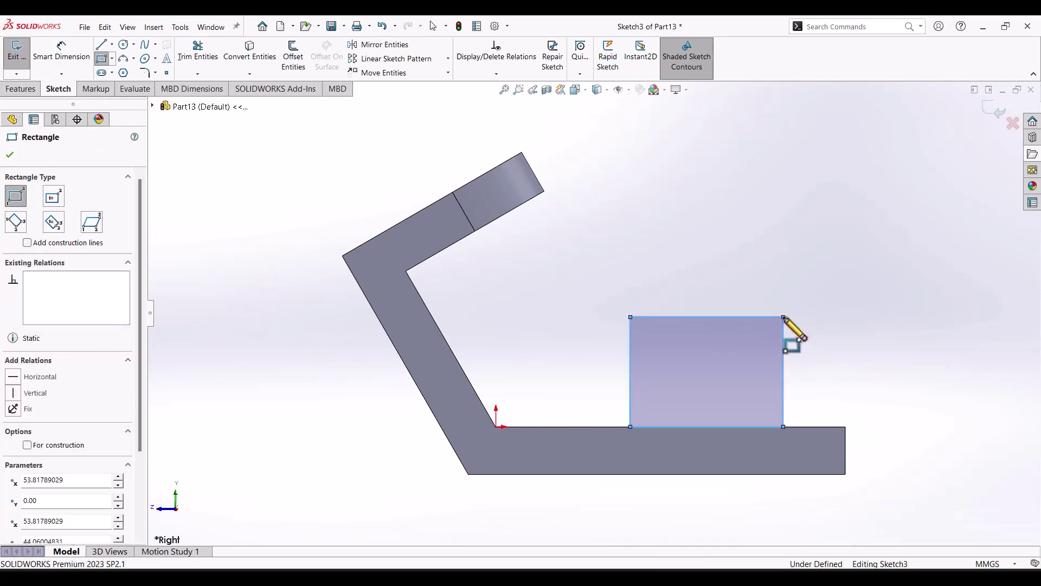
{"action": "key", "text": "Escape"}
Dimension the gap between the rectangle's lower corner and the base's free end edge to 17 mm.
{"action": "left_click", "coordinate": [58, 60]}
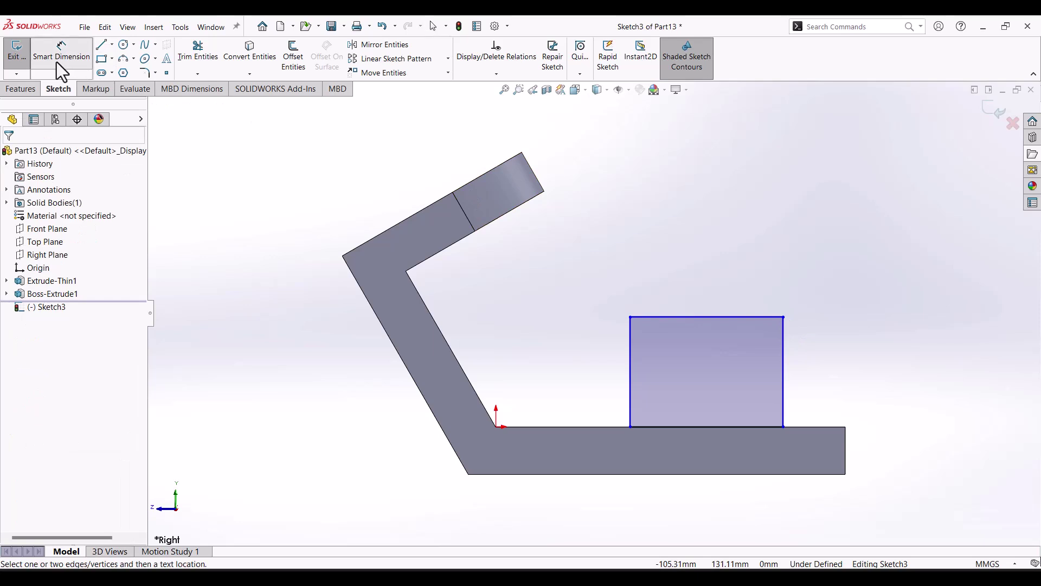
{"action": "left_click", "coordinate": [783, 427]}
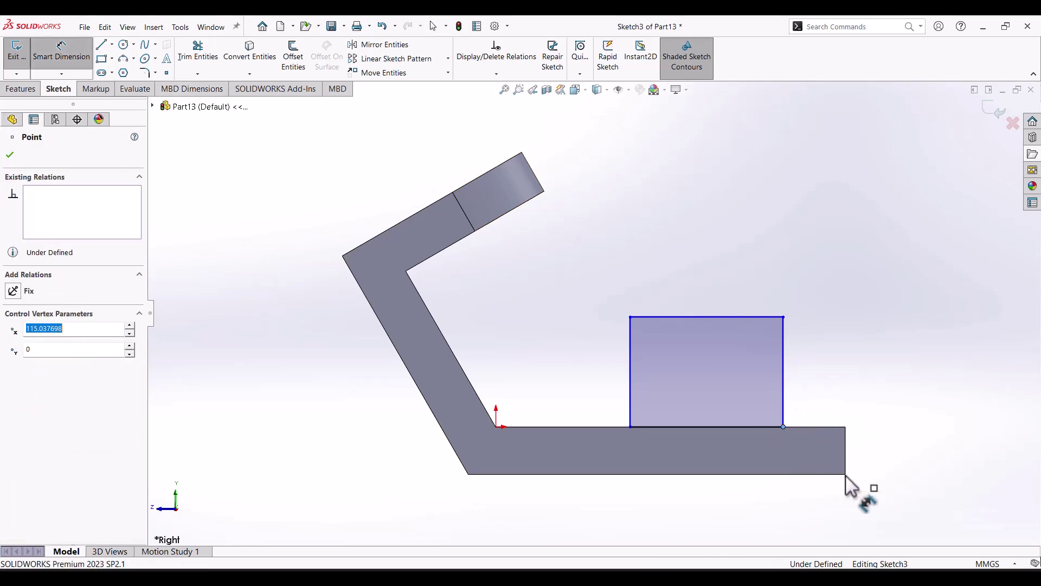
{"action": "left_click", "coordinate": [846, 455]}
{"action": "left_click", "coordinate": [830, 509]}
{"action": "type", "text": "1"}
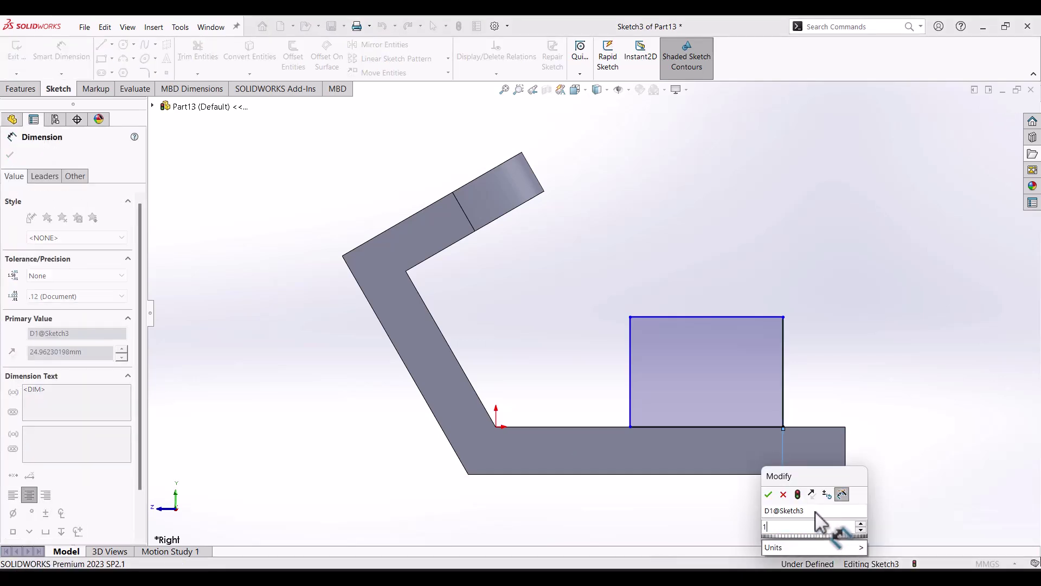
{"action": "type", "text": "7"}
{"action": "key", "text": "Return"}
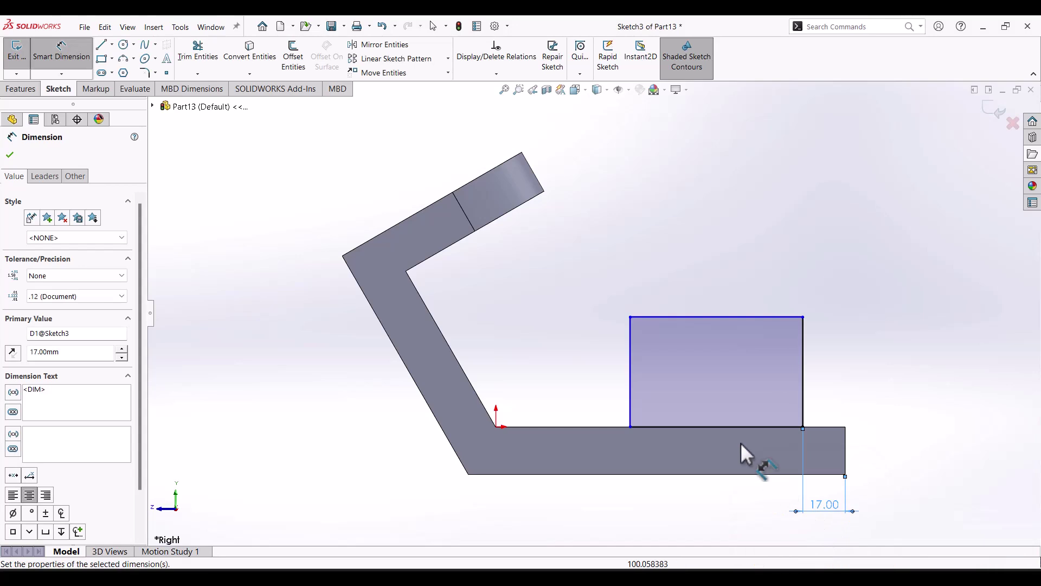
Dimension the rectangle's lower side to a width of 61 mm.
{"action": "left_click", "coordinate": [728, 427]}
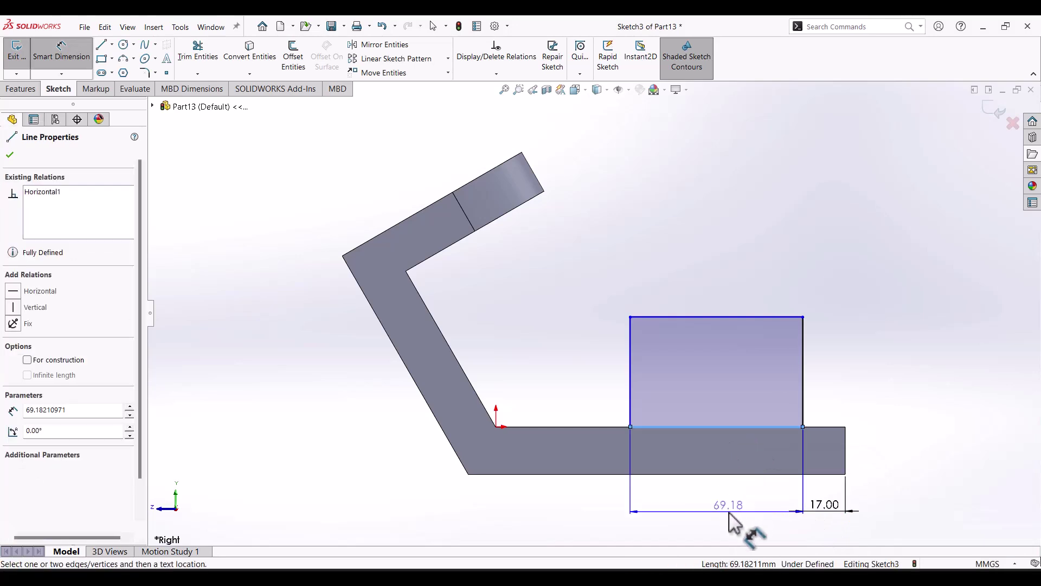
{"action": "left_click", "coordinate": [729, 512]}
{"action": "type", "text": "61"}
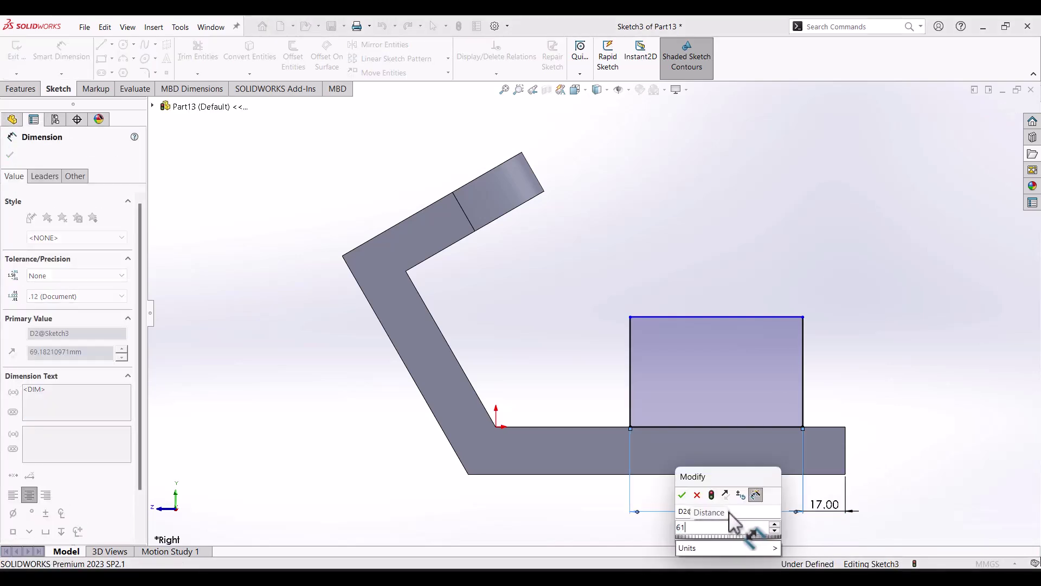
{"action": "key", "text": "Return"}
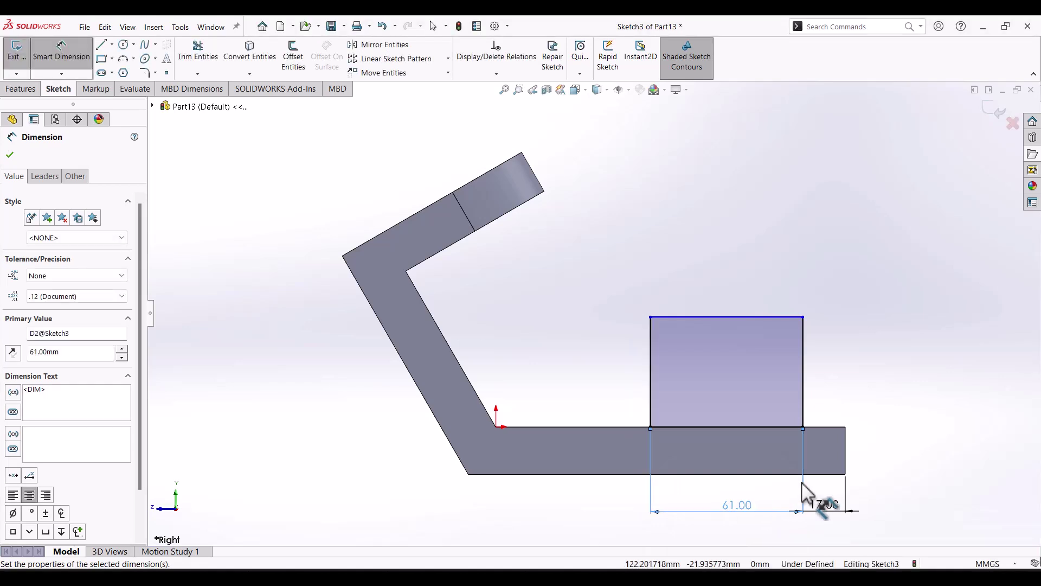
Dimension the overall height from the base's underside to the rectangle's upper side to 51 mm.
{"action": "left_click", "coordinate": [811, 474]}
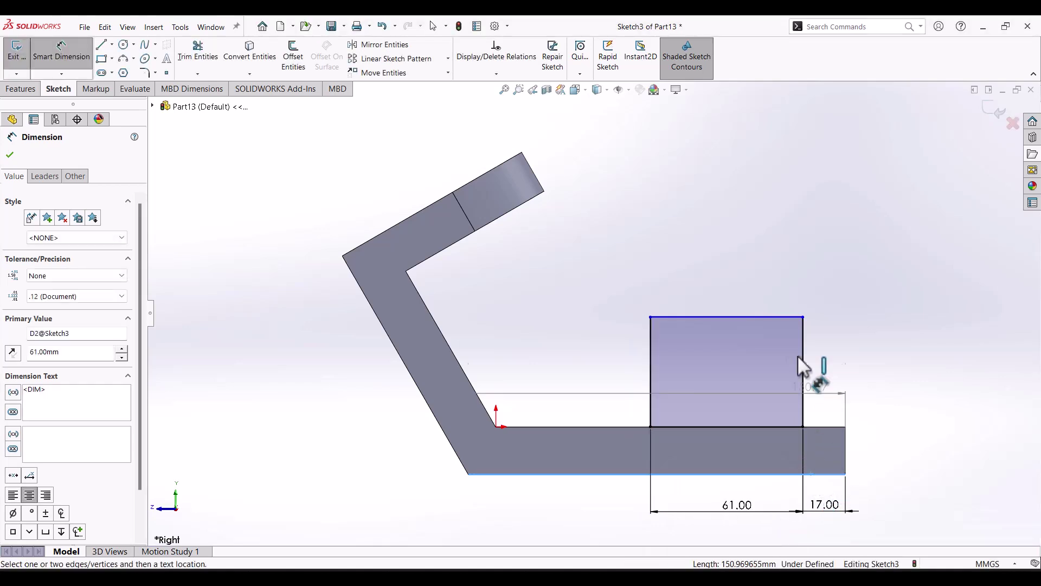
{"action": "left_click", "coordinate": [789, 316]}
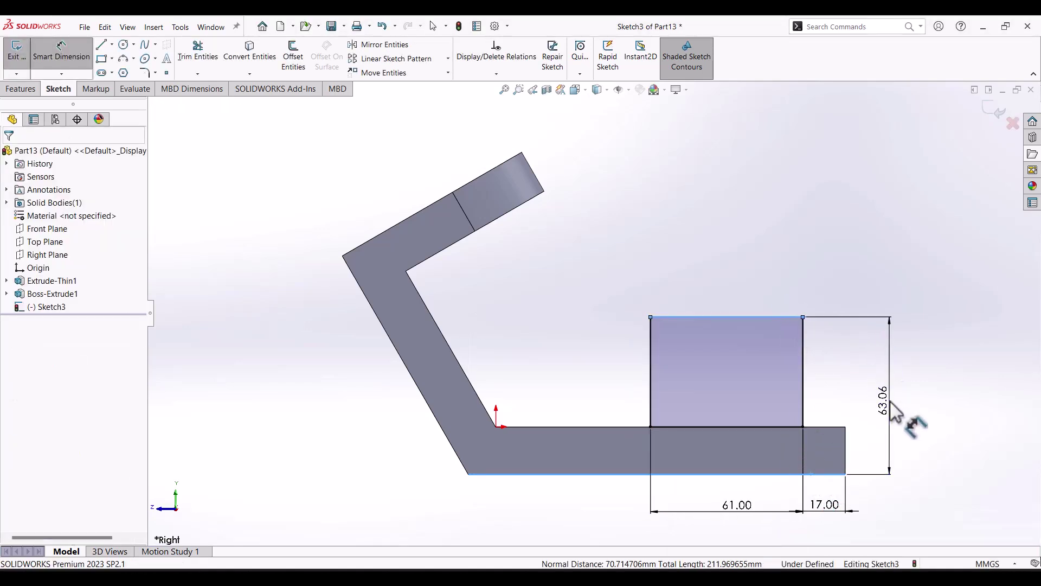
{"action": "left_click", "coordinate": [893, 411]}
{"action": "type", "text": "51"}
{"action": "key", "text": "Return"}
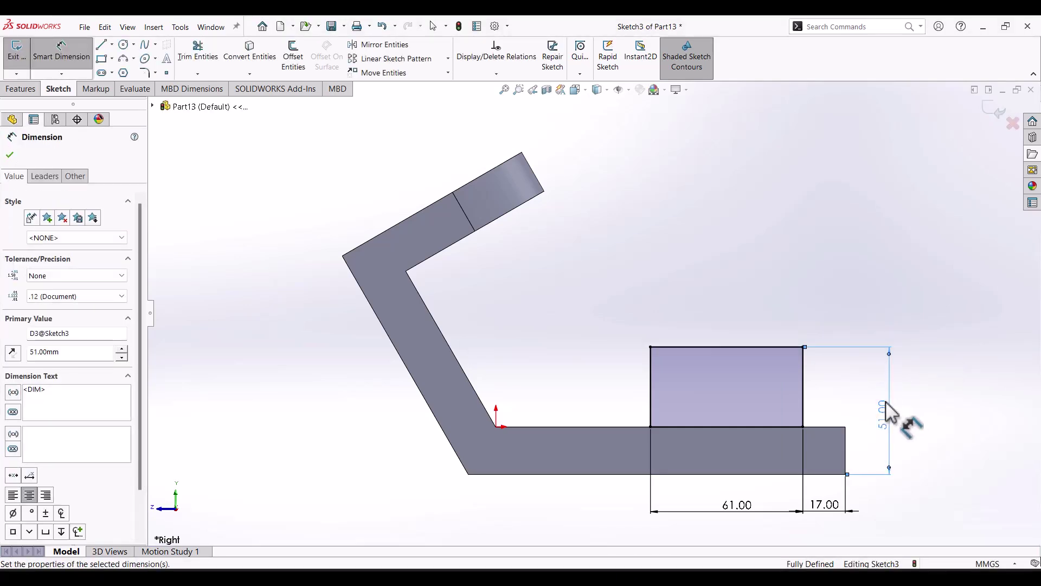
Extrude the rectangle as a Mid Plane boss 38 mm deep, merged with the base.
{"action": "left_click", "coordinate": [584, 93]}
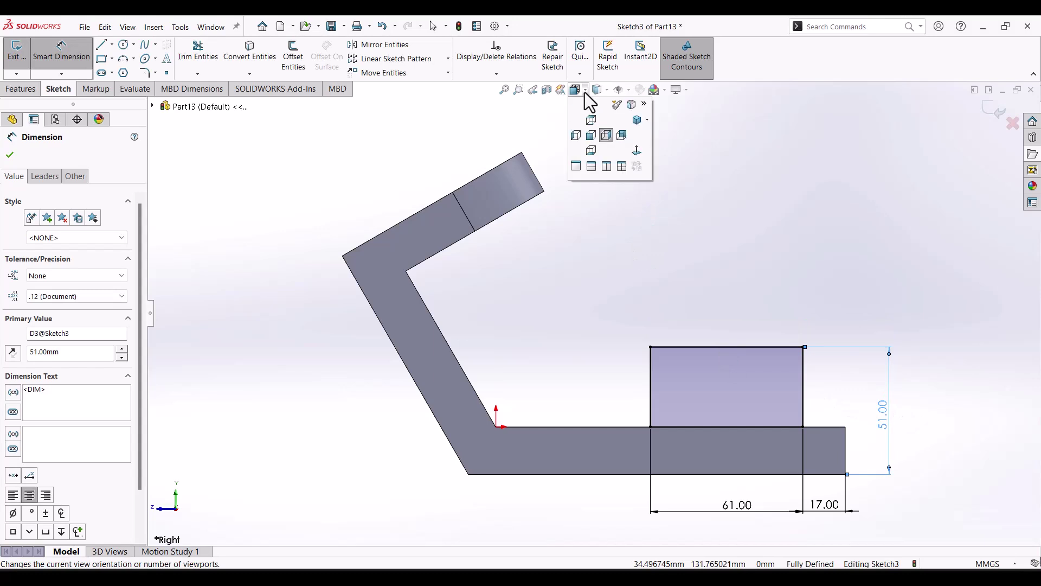
{"action": "left_click", "coordinate": [635, 121]}
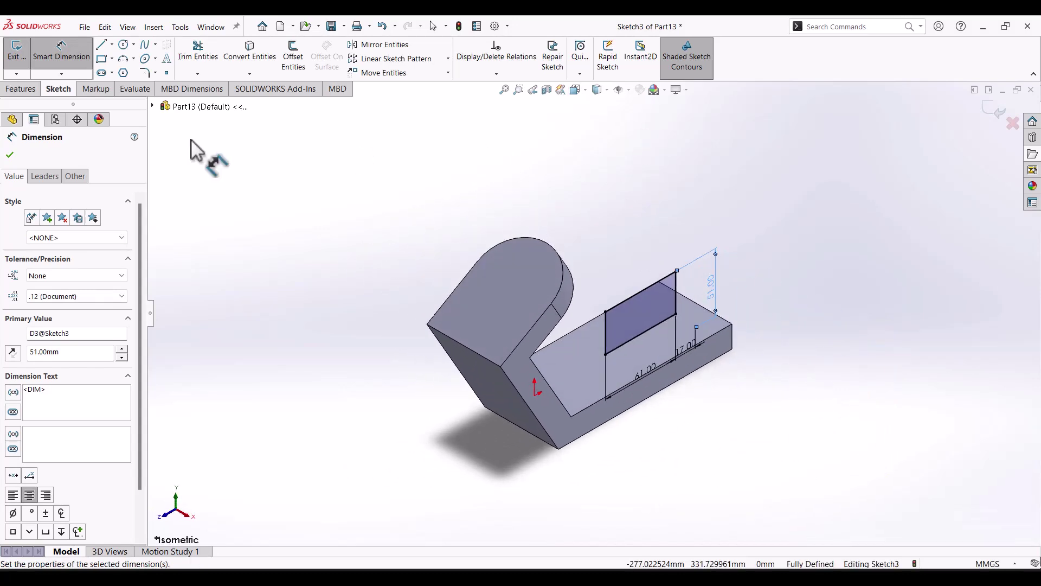
{"action": "left_click", "coordinate": [20, 90]}
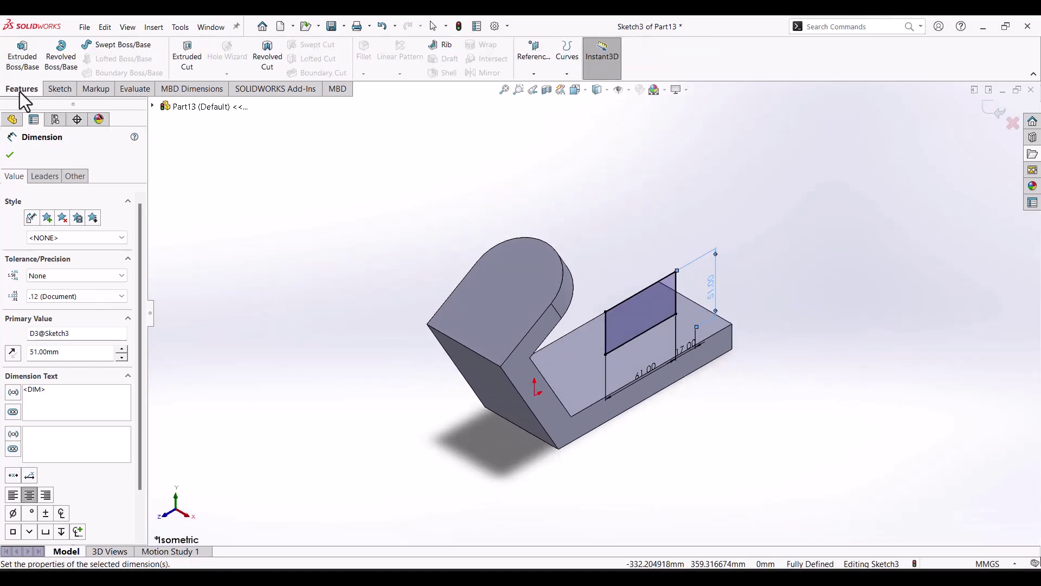
{"action": "left_click", "coordinate": [25, 63]}
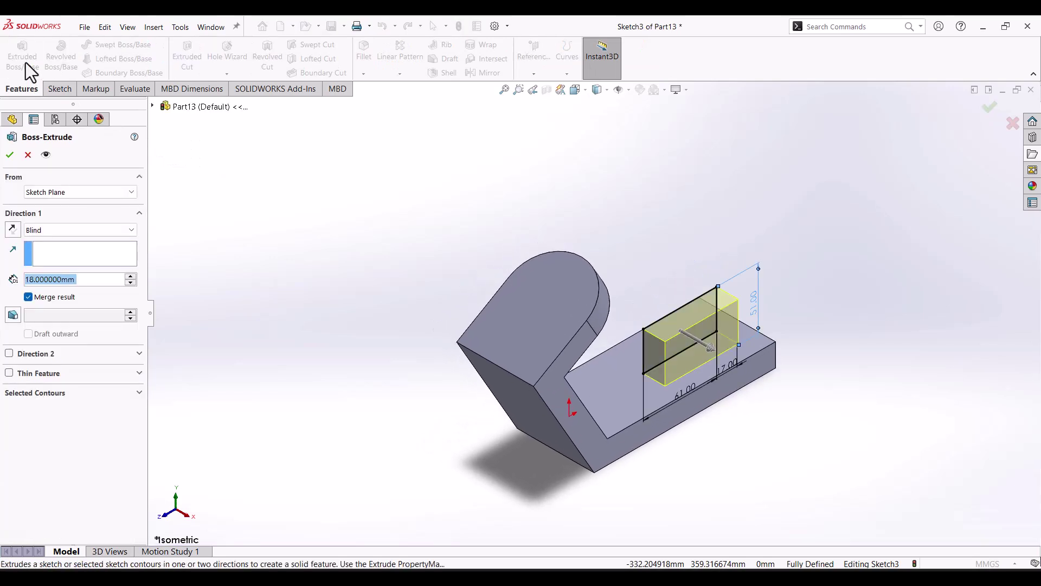
{"action": "left_click", "coordinate": [52, 230]}
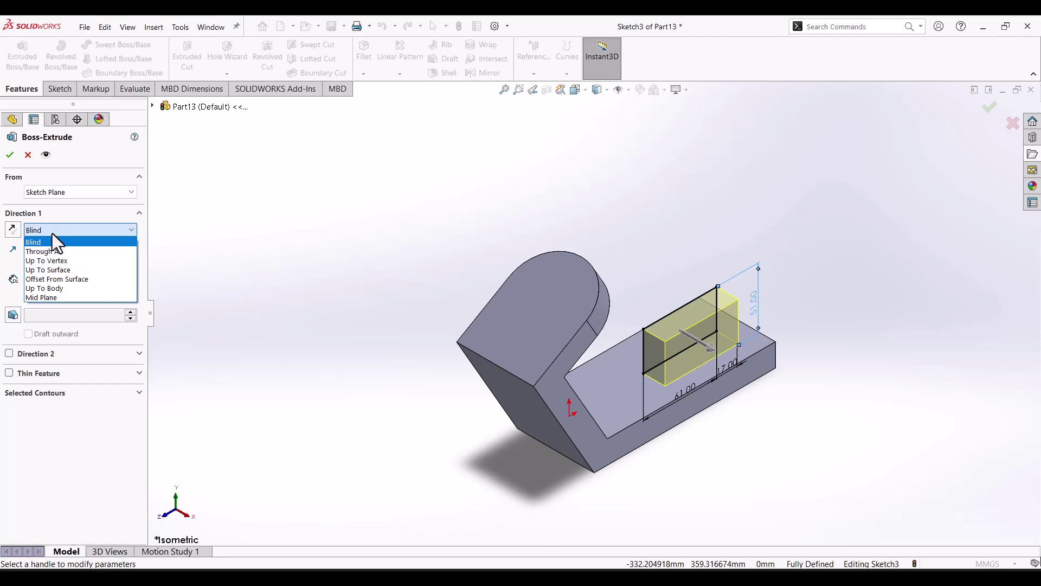
{"action": "left_click", "coordinate": [43, 297]}
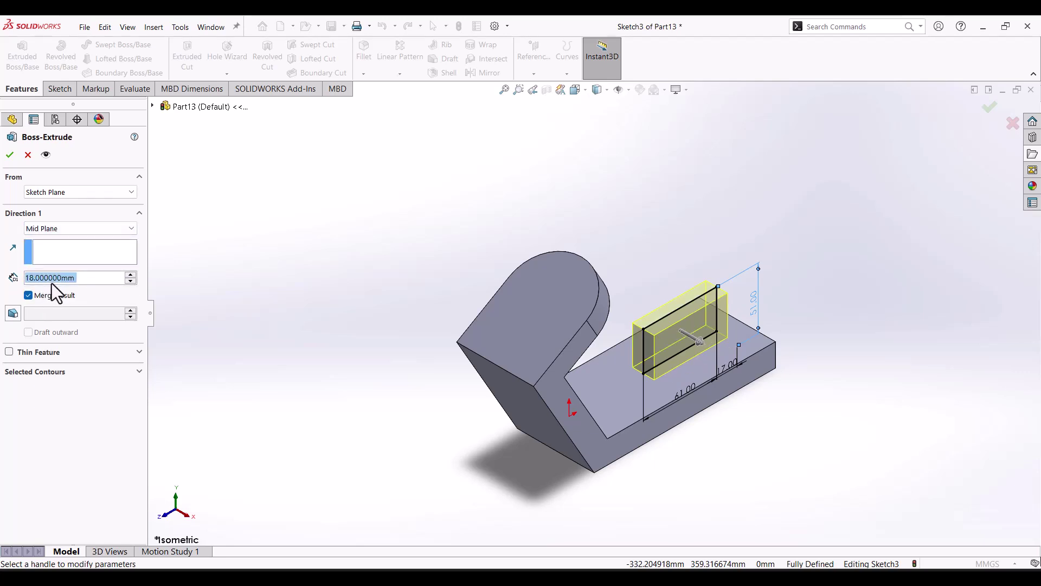
{"action": "type", "text": "38"}
{"action": "key", "text": "Return"}
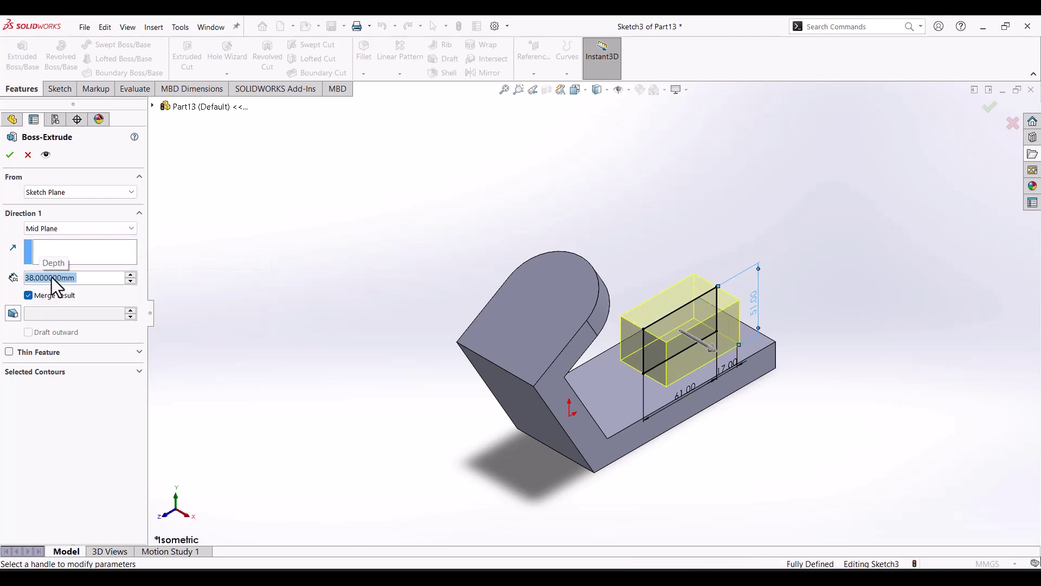
{"action": "left_click", "coordinate": [10, 154]}
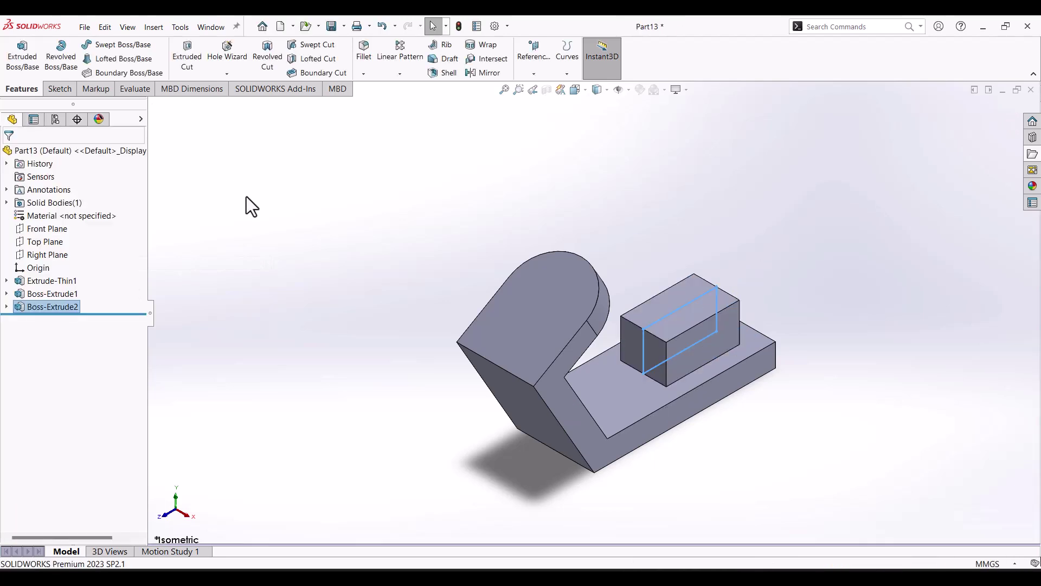
{"action": "left_click", "coordinate": [192, 285]}
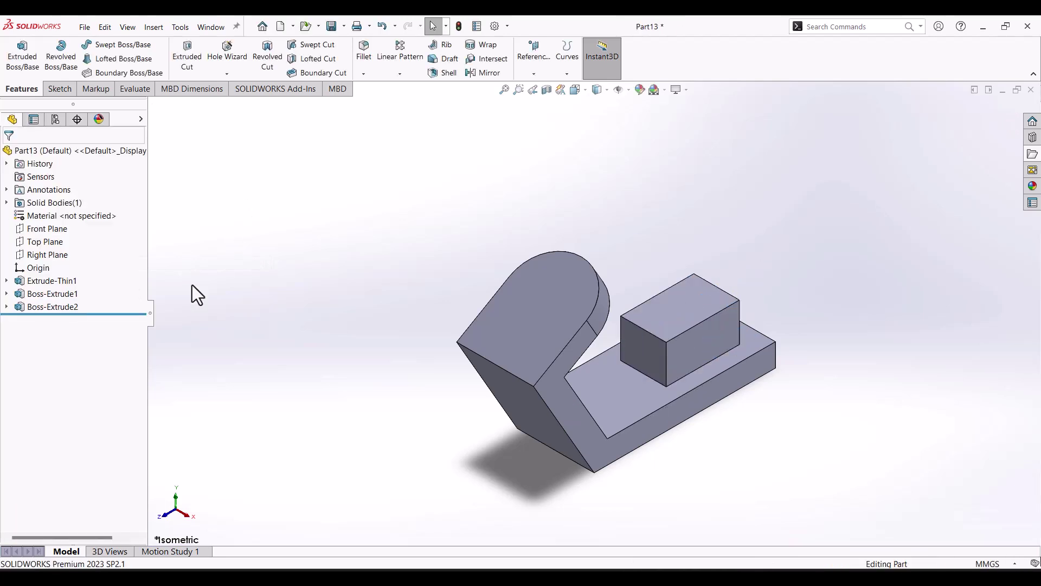
Start a sketch on the Right Plane and draw a vertical centerline from the block's upper edge midpoint down to the base.
{"action": "left_click", "coordinate": [48, 255]}
{"action": "left_click", "coordinate": [63, 243]}
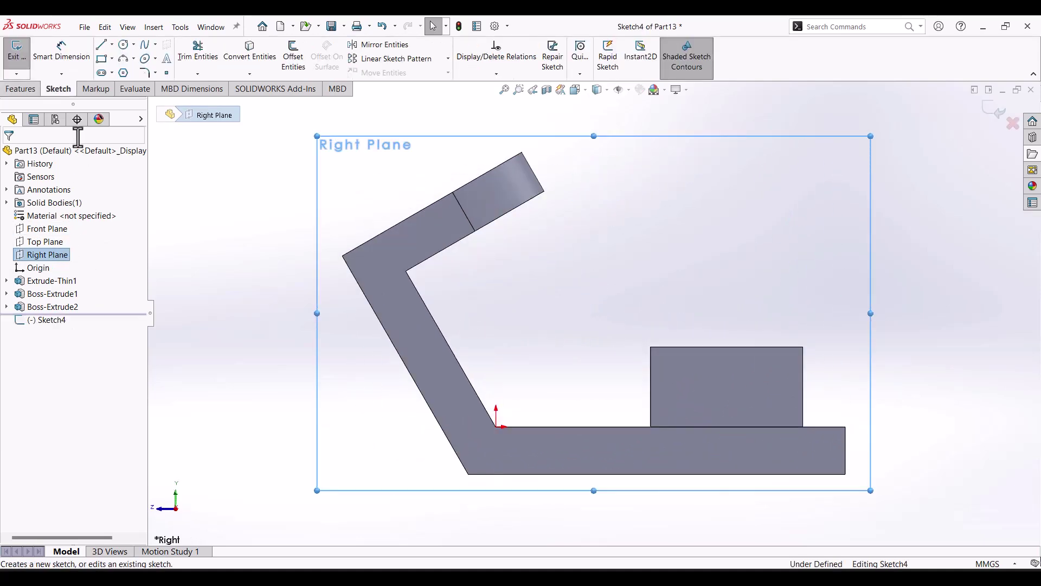
{"action": "left_click", "coordinate": [112, 45]}
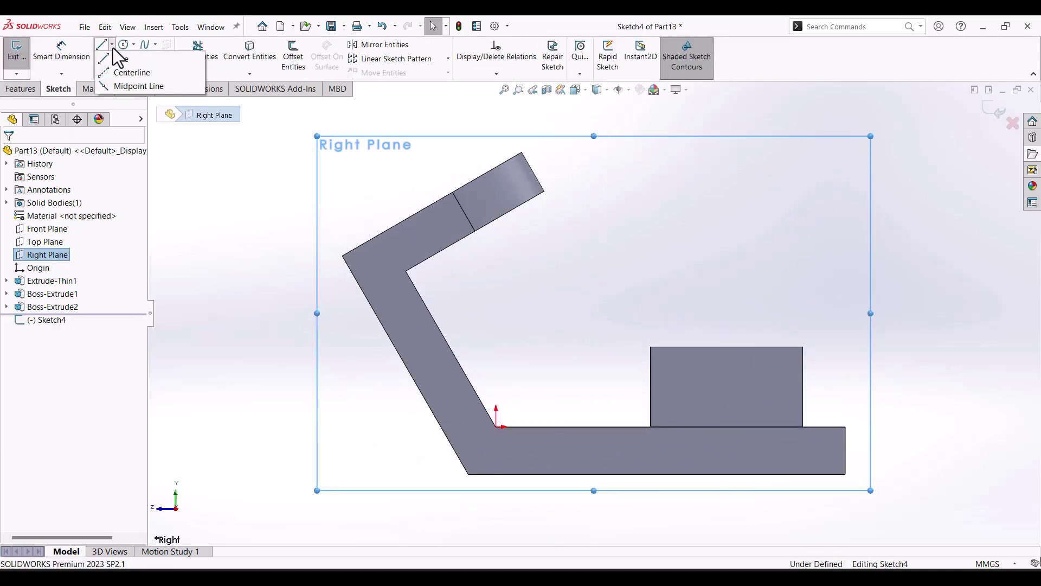
{"action": "left_click", "coordinate": [125, 70]}
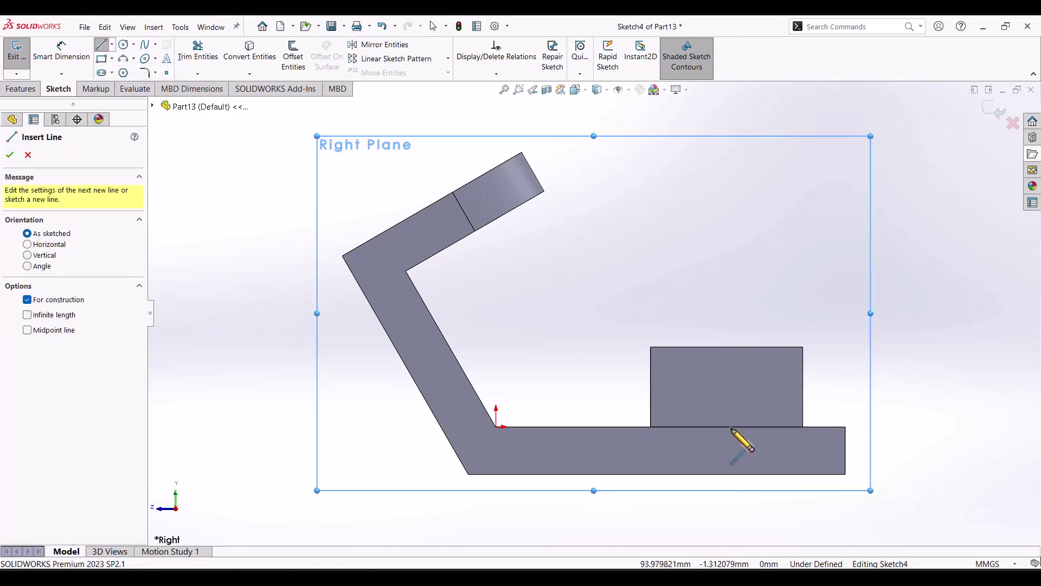
{"action": "left_click", "coordinate": [727, 347]}
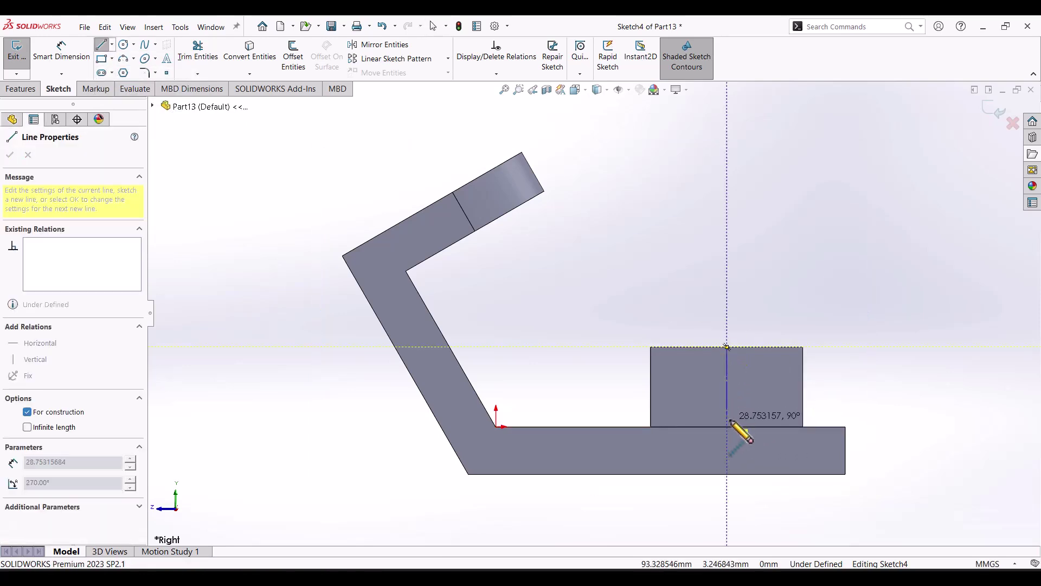
{"action": "left_click", "coordinate": [727, 427]}
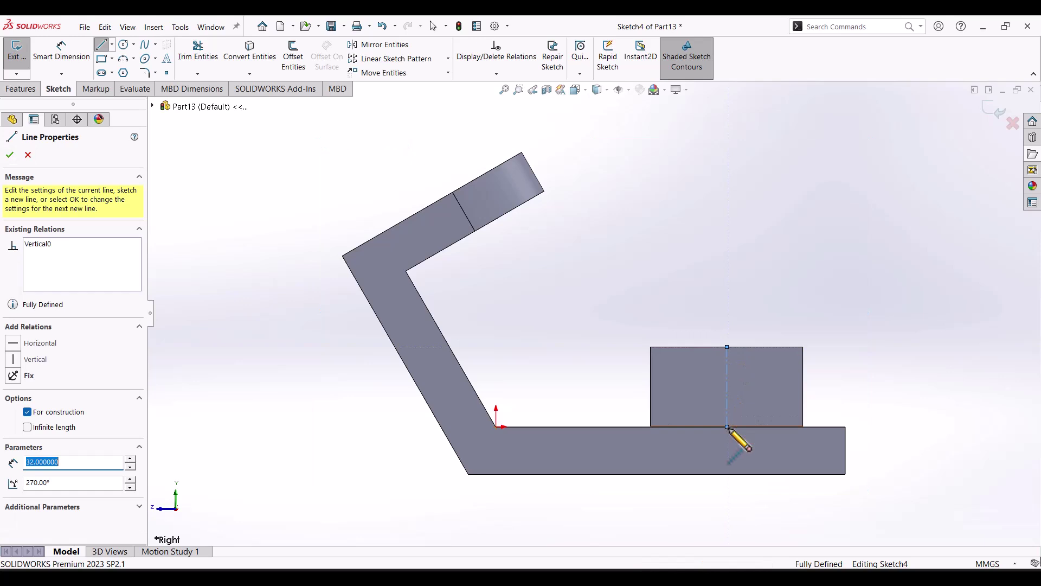
{"action": "key", "text": "Escape"}
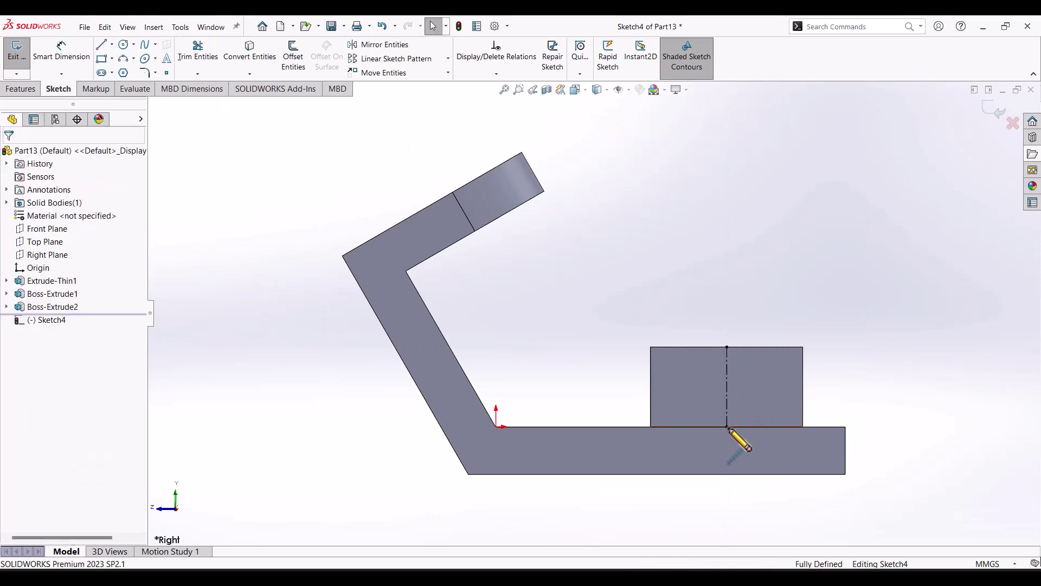
Sketch a three-line half-notch outline about 17 mm wide and 21 mm deep, from the block's upper edge midpoint back to the centerline.
{"action": "left_click", "coordinate": [103, 46]}
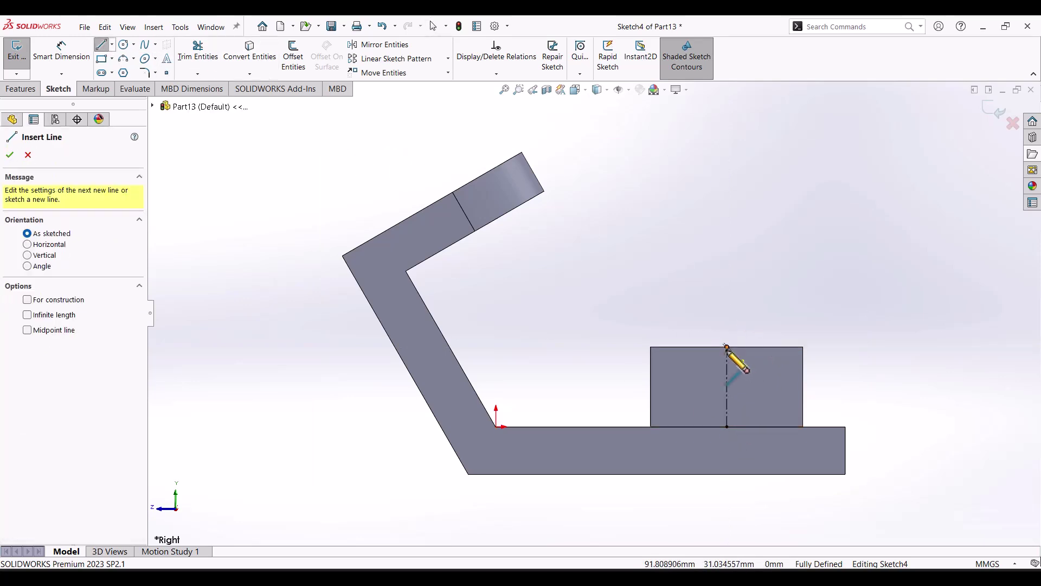
{"action": "left_click", "coordinate": [727, 347]}
{"action": "left_click", "coordinate": [684, 347]}
{"action": "left_click", "coordinate": [683, 400]}
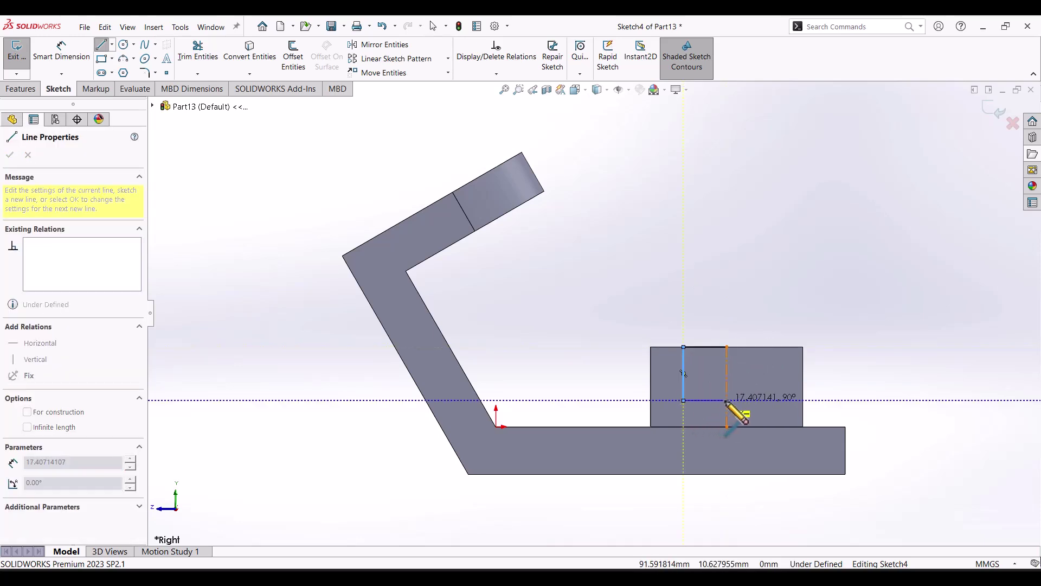
{"action": "double_click", "coordinate": [727, 401]}
{"action": "key", "text": "Escape"}
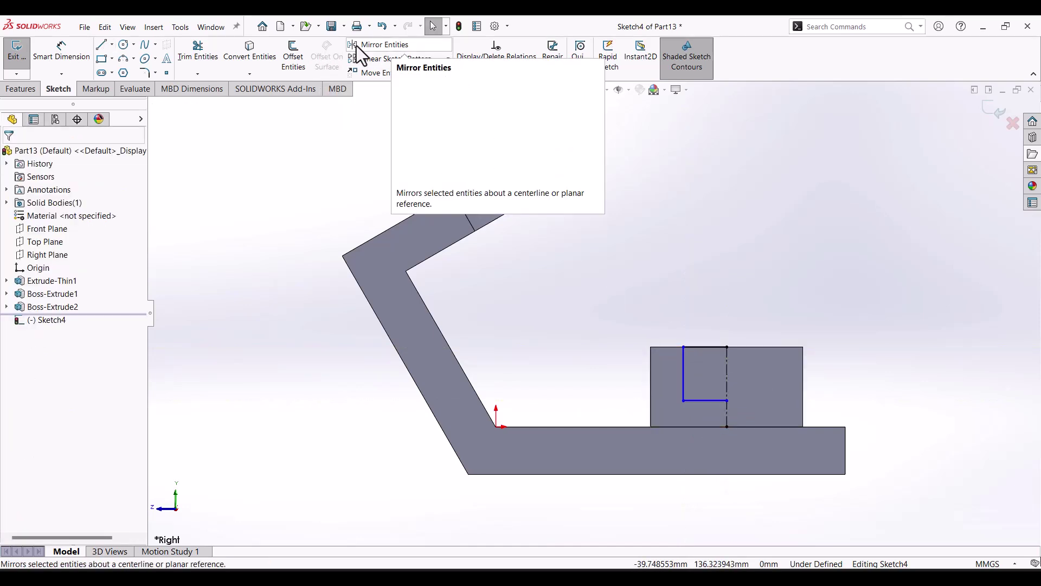
Mirror the three half-notch lines about the vertical centerline, keeping the originals.
{"action": "left_click", "coordinate": [374, 45]}
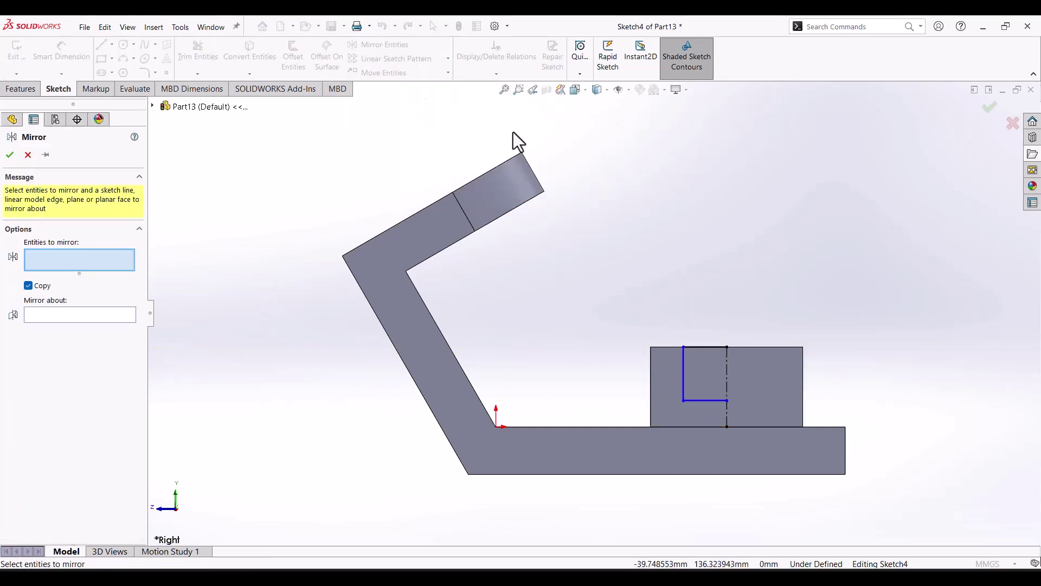
{"action": "left_click", "coordinate": [700, 346]}
{"action": "left_click", "coordinate": [684, 374]}
{"action": "left_click", "coordinate": [702, 401]}
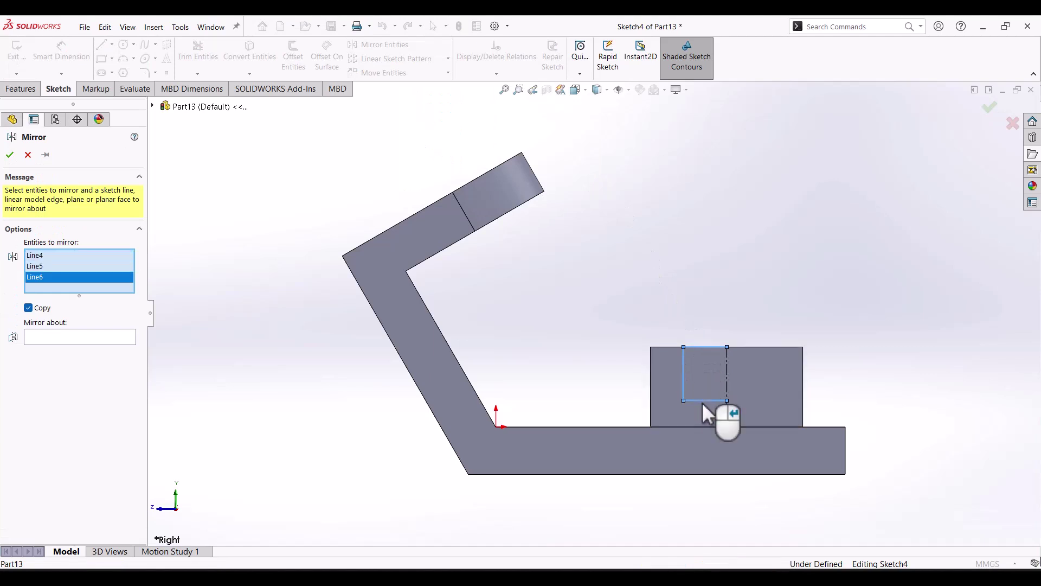
{"action": "left_click", "coordinate": [110, 337]}
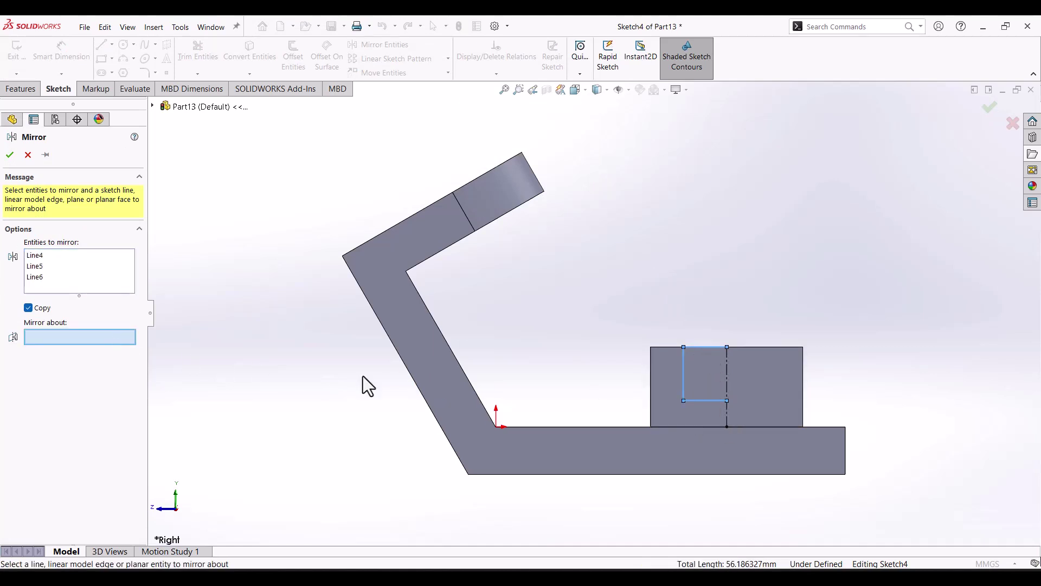
{"action": "left_click", "coordinate": [727, 380]}
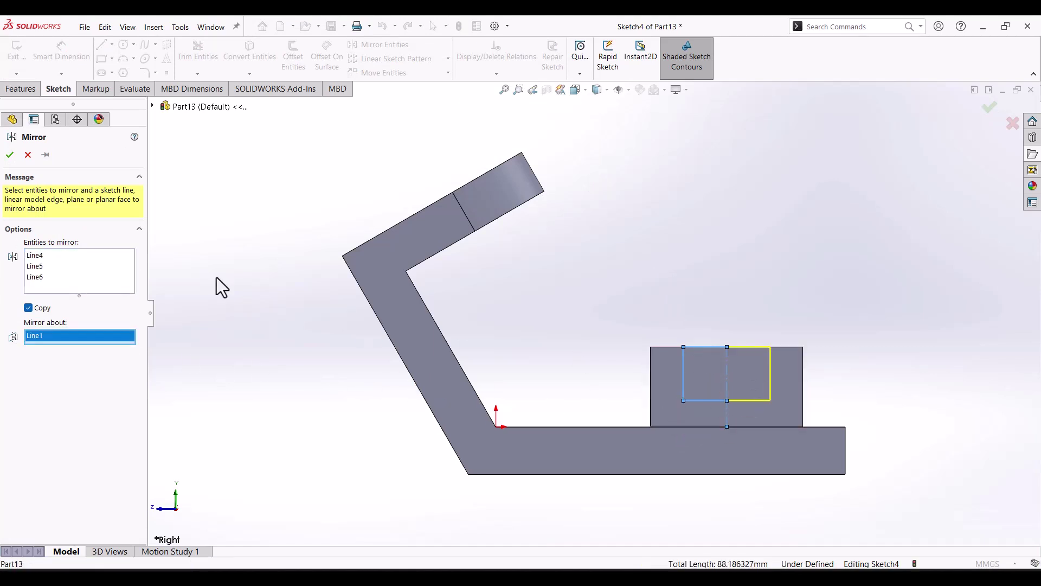
{"action": "left_click", "coordinate": [10, 155]}
Dimension the notch rectangle to 25 mm deep and 29 mm wide.
{"action": "left_click", "coordinate": [59, 55]}
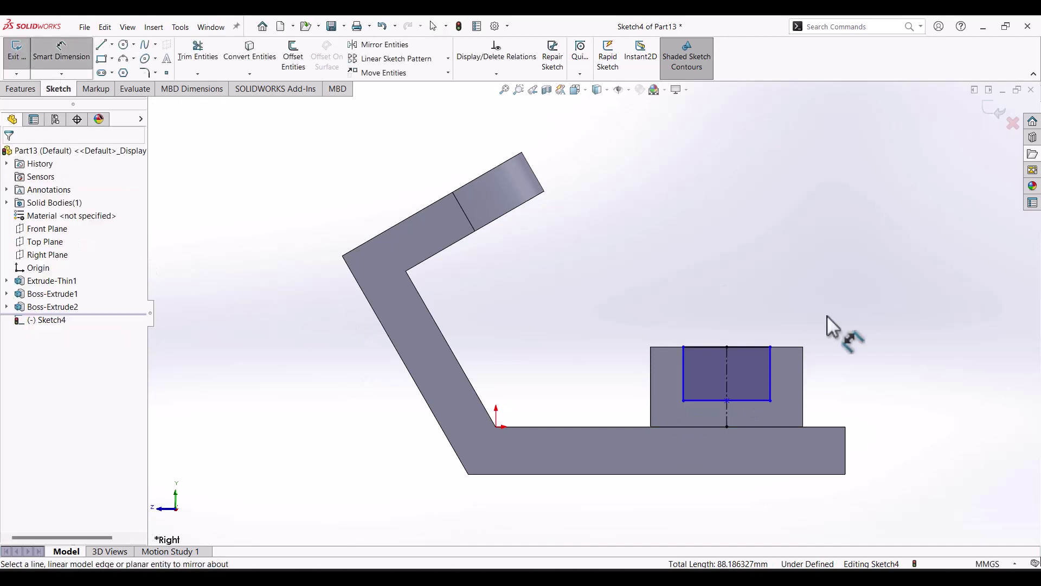
{"action": "left_click", "coordinate": [771, 384]}
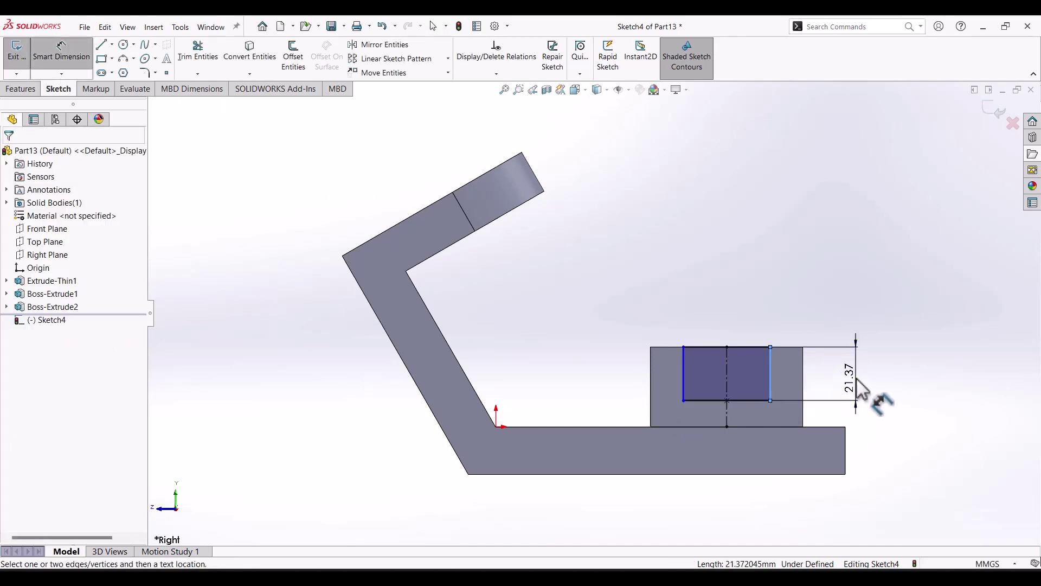
{"action": "left_click", "coordinate": [856, 382]}
{"action": "type", "text": "25"}
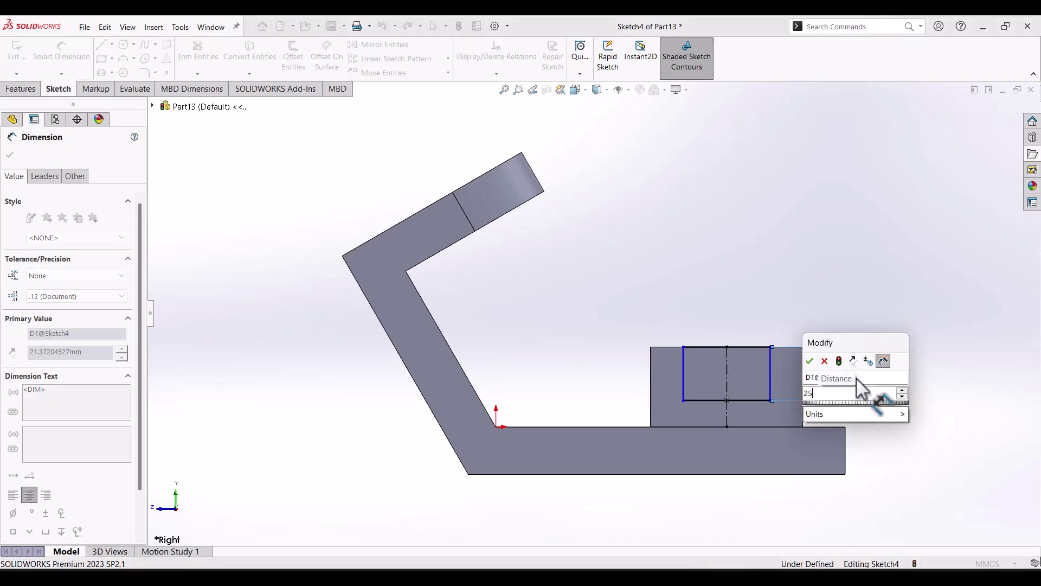
{"action": "key", "text": "Return"}
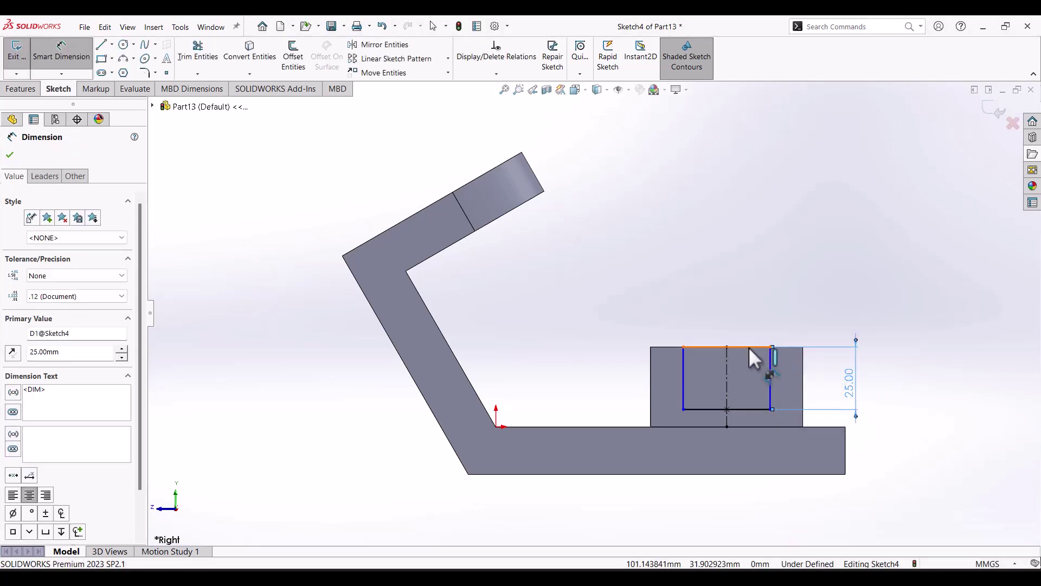
{"action": "left_click", "coordinate": [750, 347]}
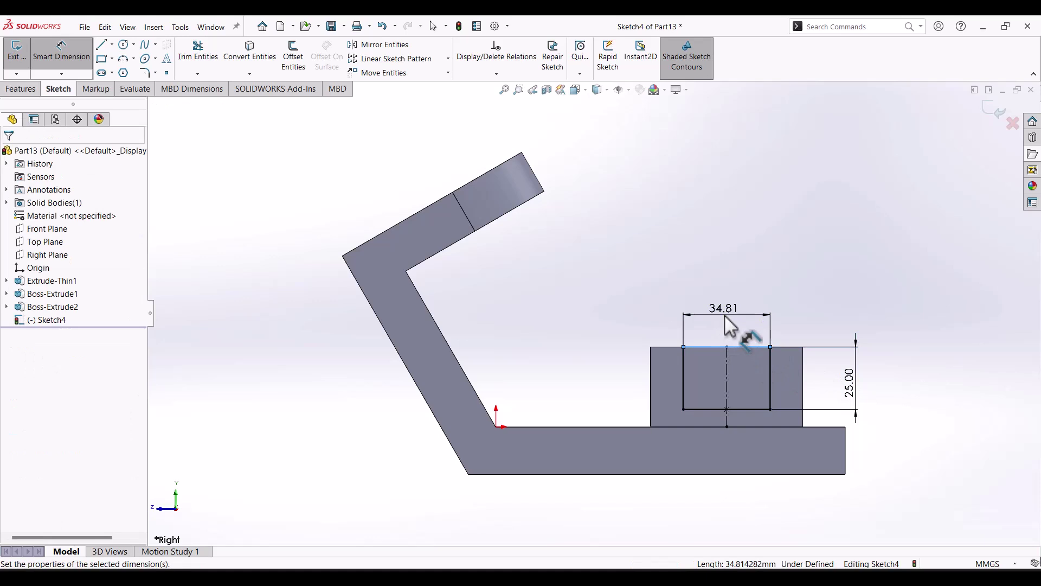
{"action": "left_click", "coordinate": [726, 326]}
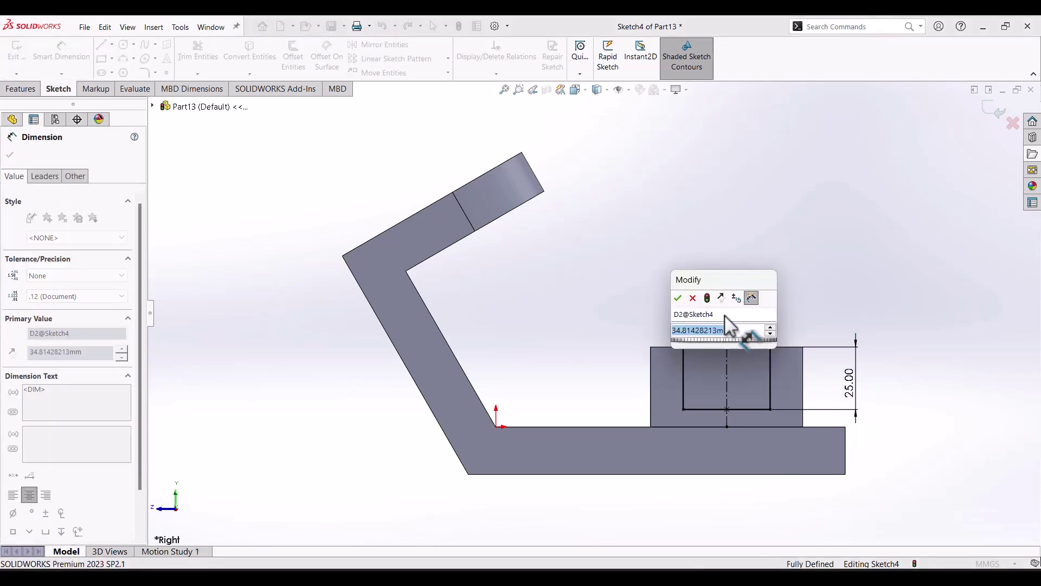
{"action": "type", "text": "29"}
{"action": "key", "text": "Return"}
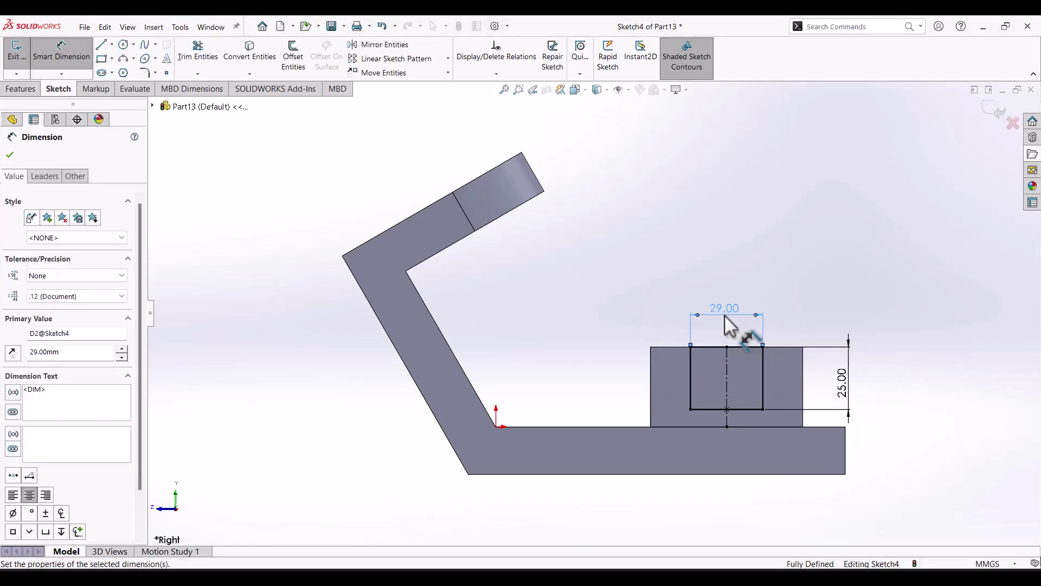
Extrude-cut the notch through the block with Through All - Both, enabling Direction 2 as Through All.
{"action": "left_click", "coordinate": [587, 90]}
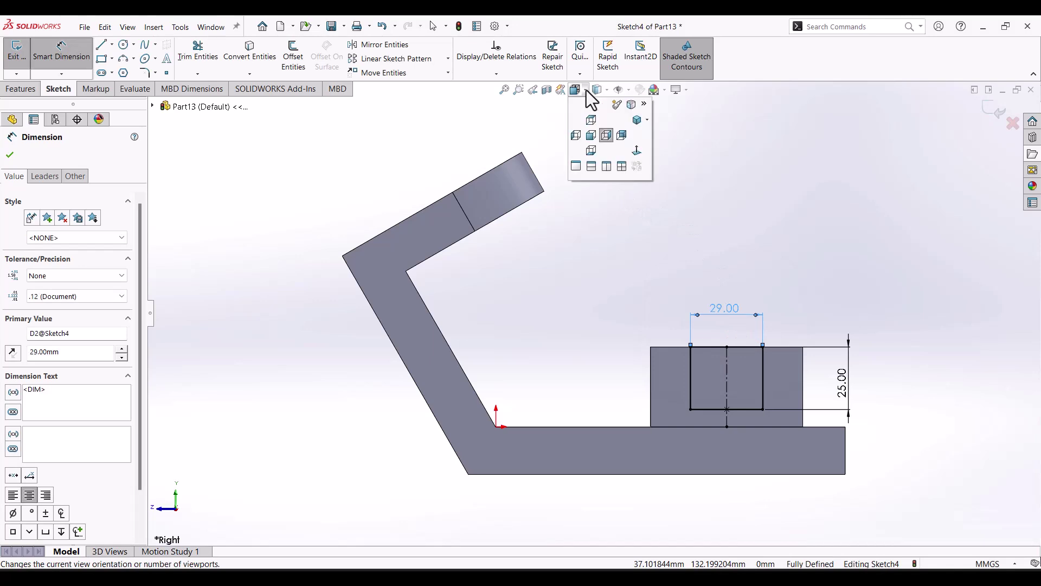
{"action": "left_click", "coordinate": [637, 120]}
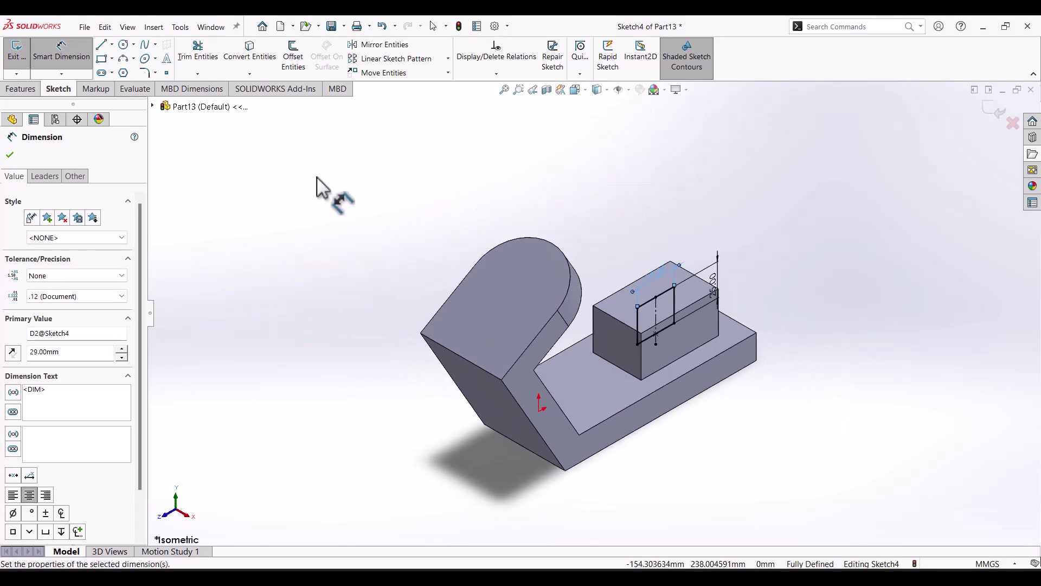
{"action": "left_click", "coordinate": [22, 90]}
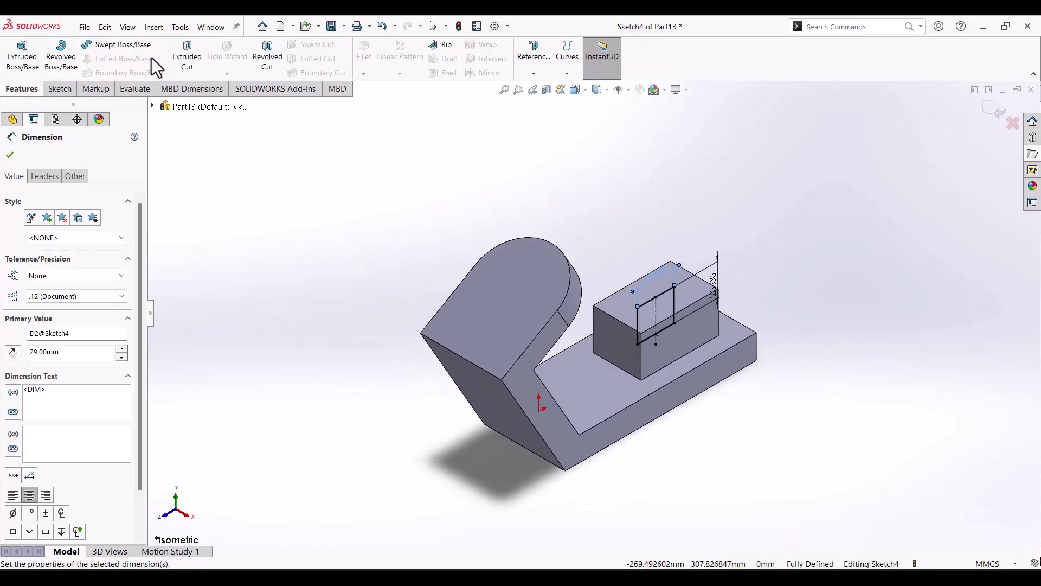
{"action": "left_click", "coordinate": [183, 60]}
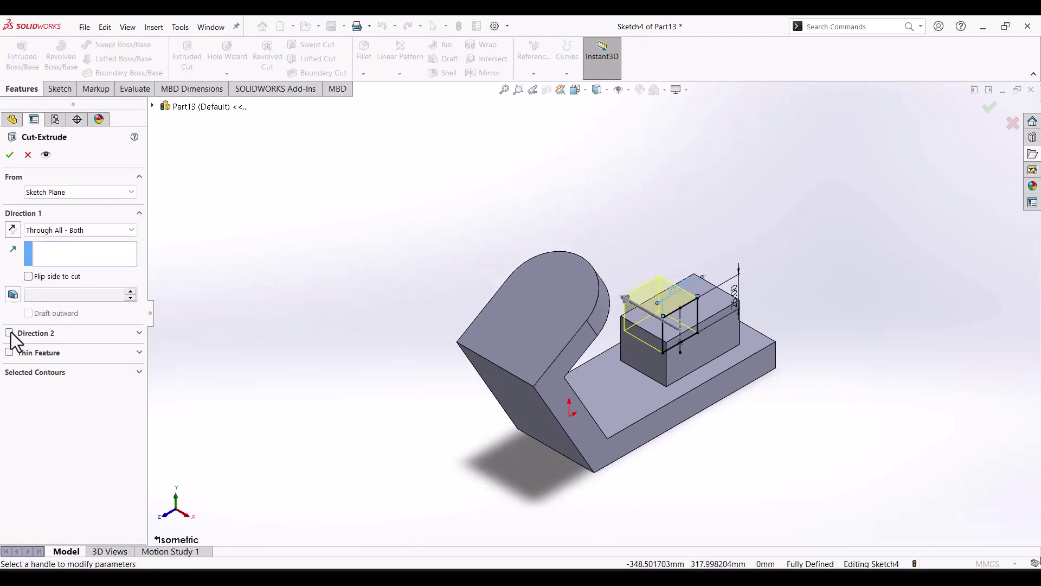
{"action": "left_click", "coordinate": [10, 333]}
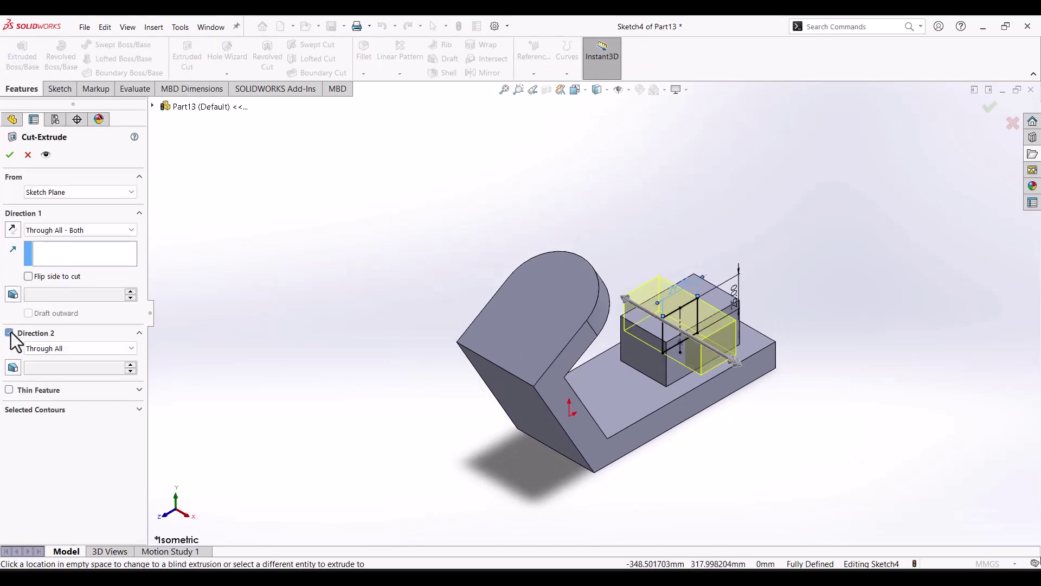
{"action": "left_click", "coordinate": [10, 155]}
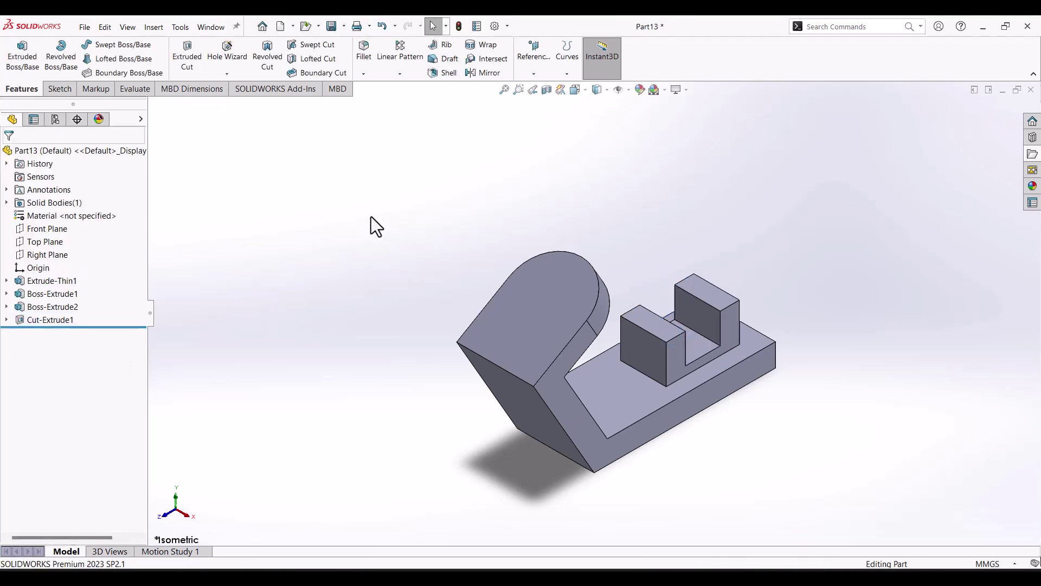
Start a sketch on the rear upright's inner notch face and draw a 19 mm radius circle centred on its upper edge midpoint.
{"action": "left_click", "coordinate": [690, 315]}
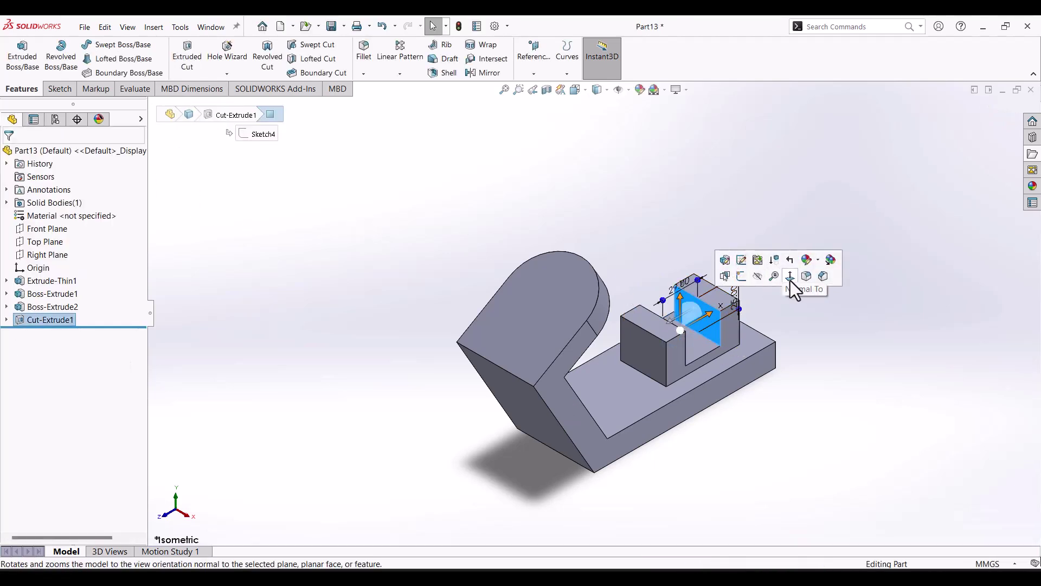
{"action": "left_click", "coordinate": [61, 89]}
{"action": "left_click", "coordinate": [14, 55]}
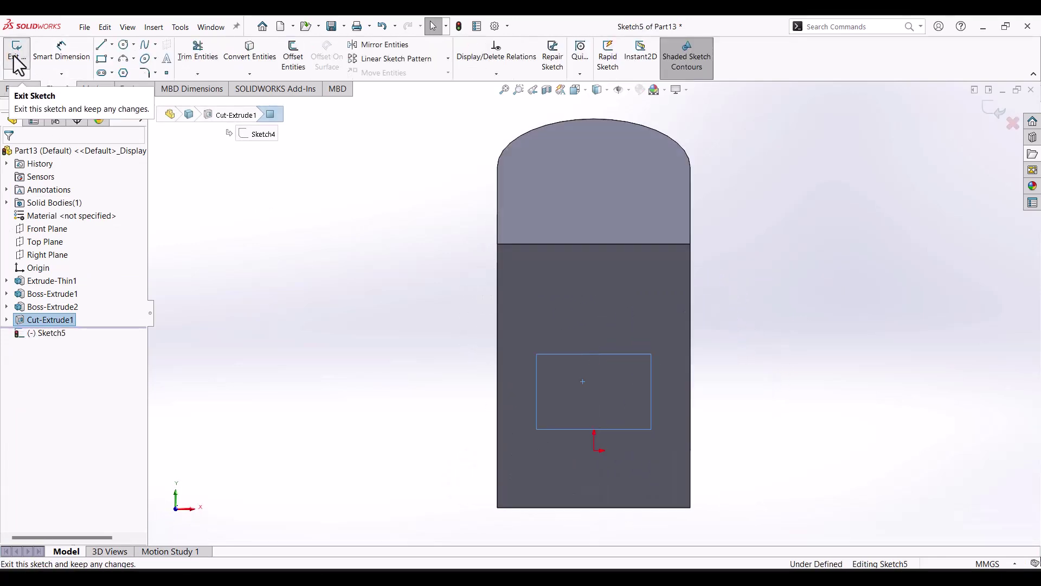
{"action": "left_click", "coordinate": [124, 44]}
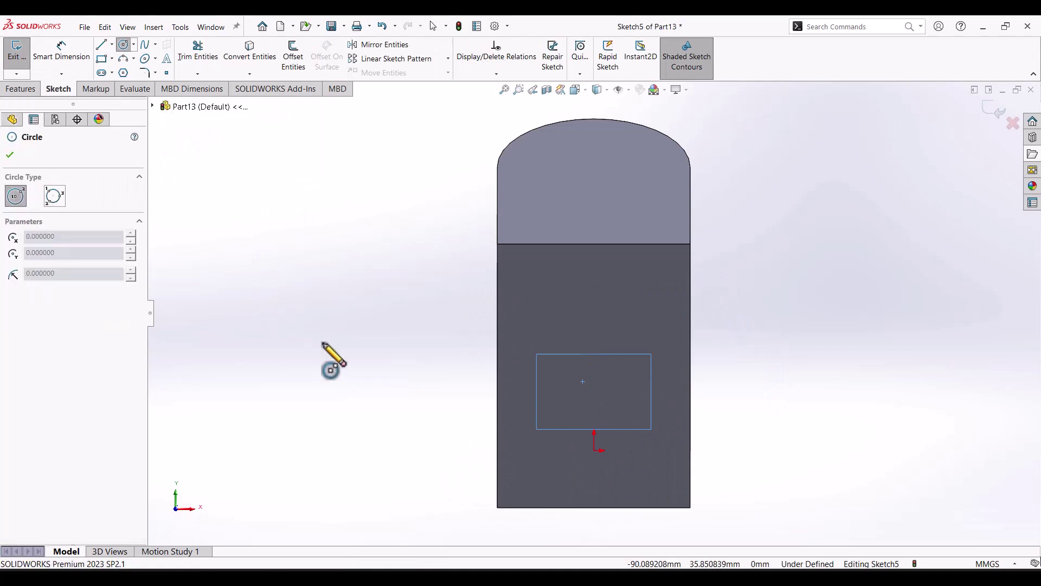
{"action": "key", "text": "Left"}
{"action": "key", "text": "Left"}
{"action": "key", "text": "Left"}
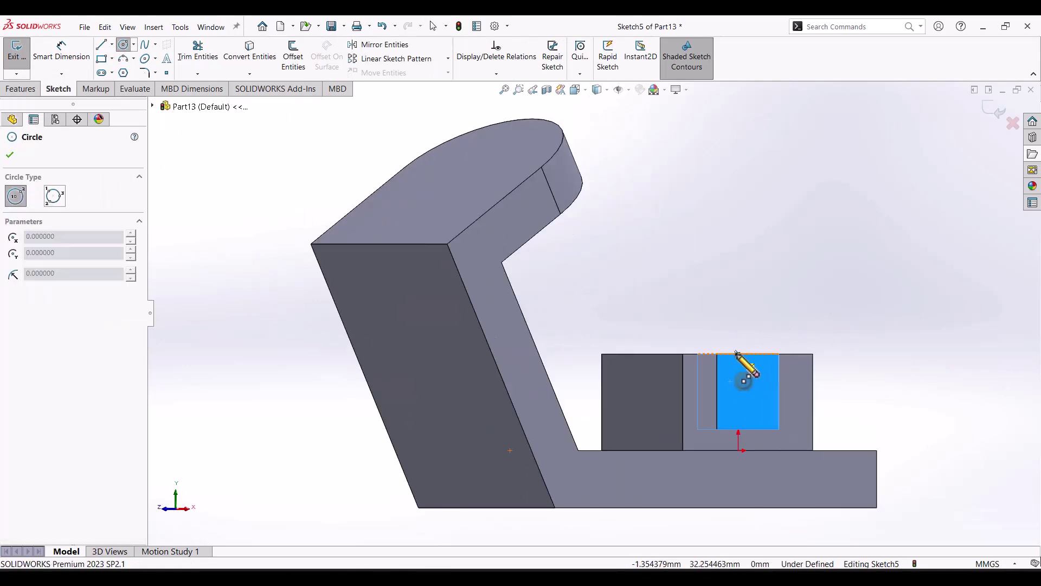
{"action": "left_click", "coordinate": [737, 353]}
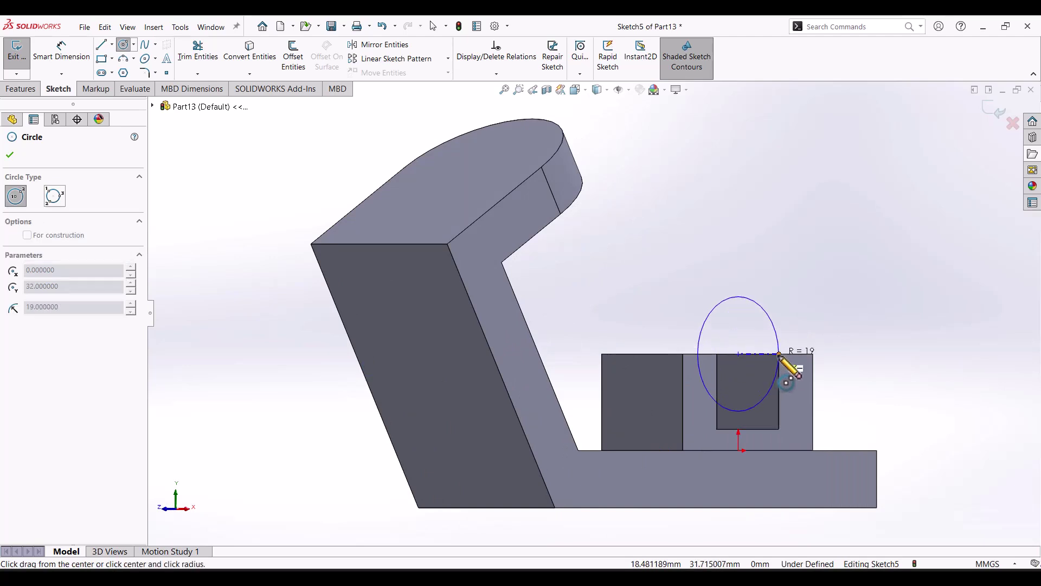
{"action": "left_click", "coordinate": [779, 354]}
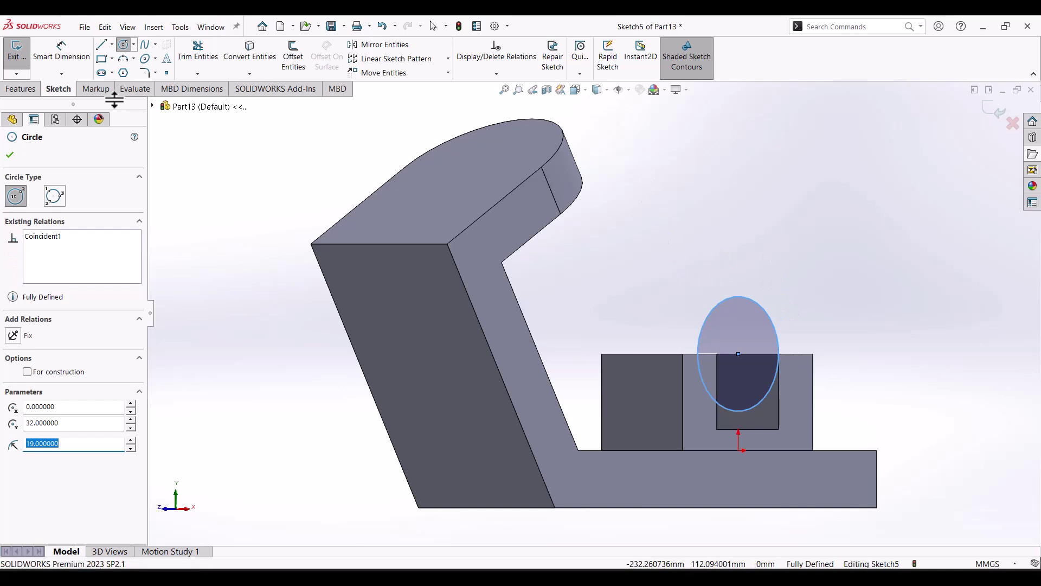
Extrude the circle as a Blind boss 19 mm deep in the reversed direction, over the rear upright, with the result merged.
{"action": "left_click", "coordinate": [23, 89]}
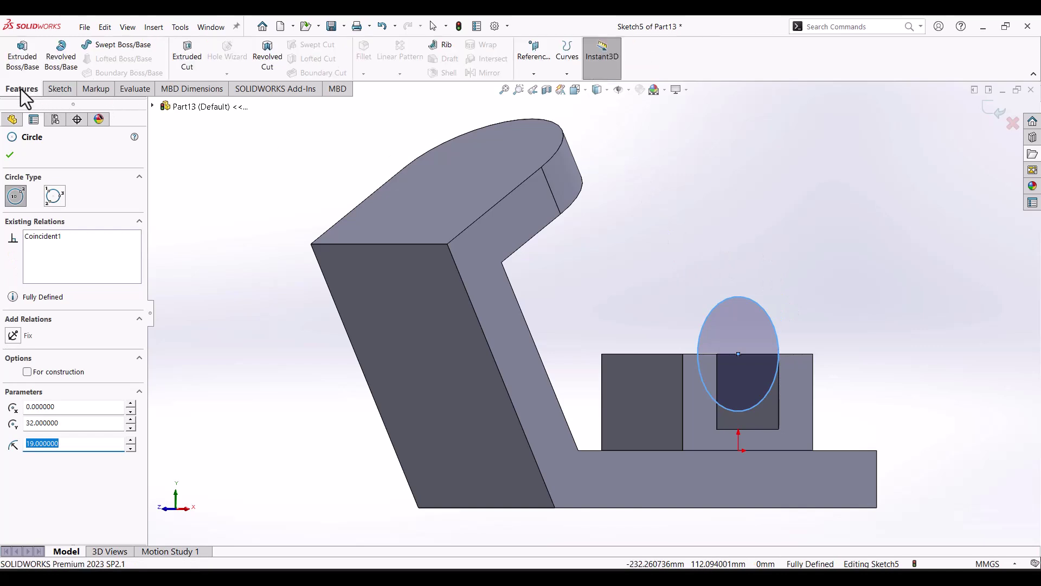
{"action": "left_click", "coordinate": [16, 57]}
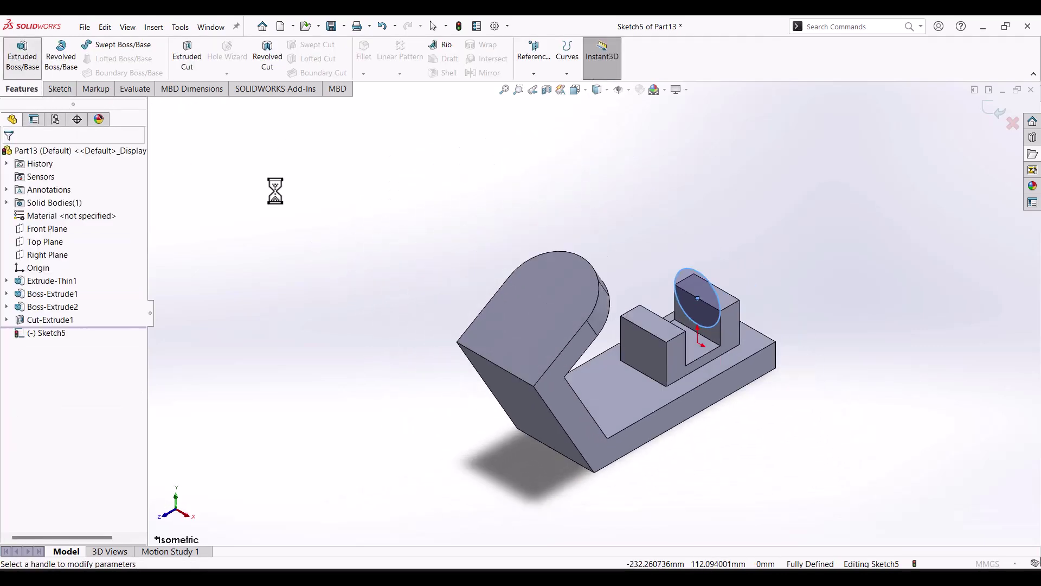
{"action": "left_click", "coordinate": [61, 229]}
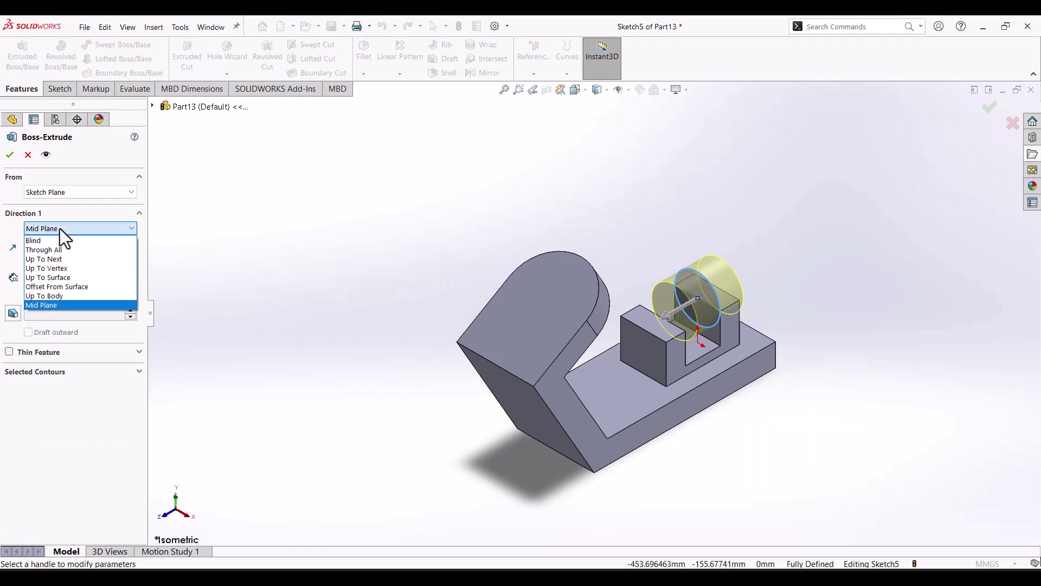
{"action": "left_click", "coordinate": [39, 239]}
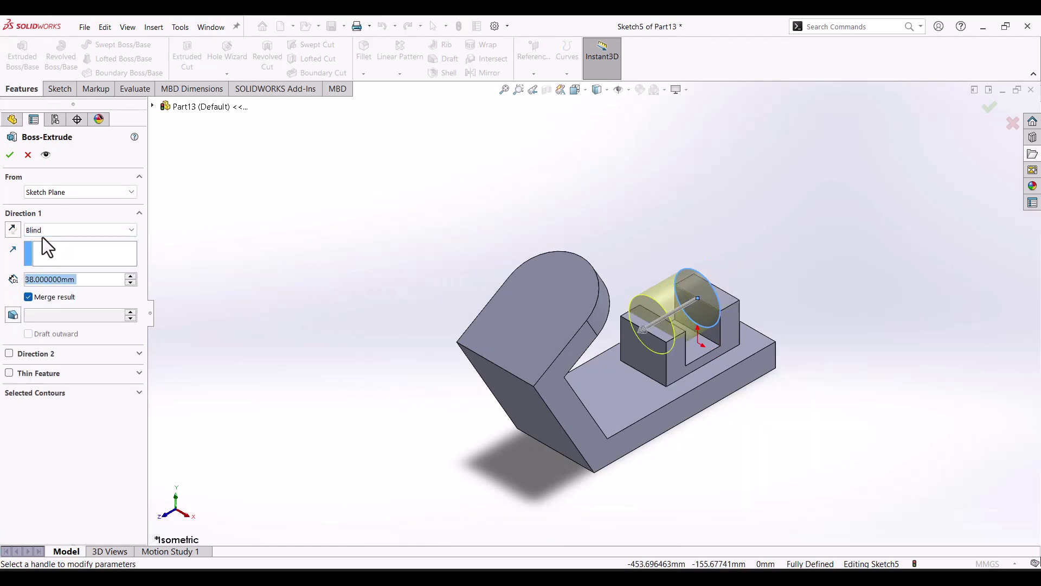
{"action": "left_click", "coordinate": [13, 229]}
{"action": "left_click_drag", "start_coordinate": [76, 281], "coordinate": [29, 279]}
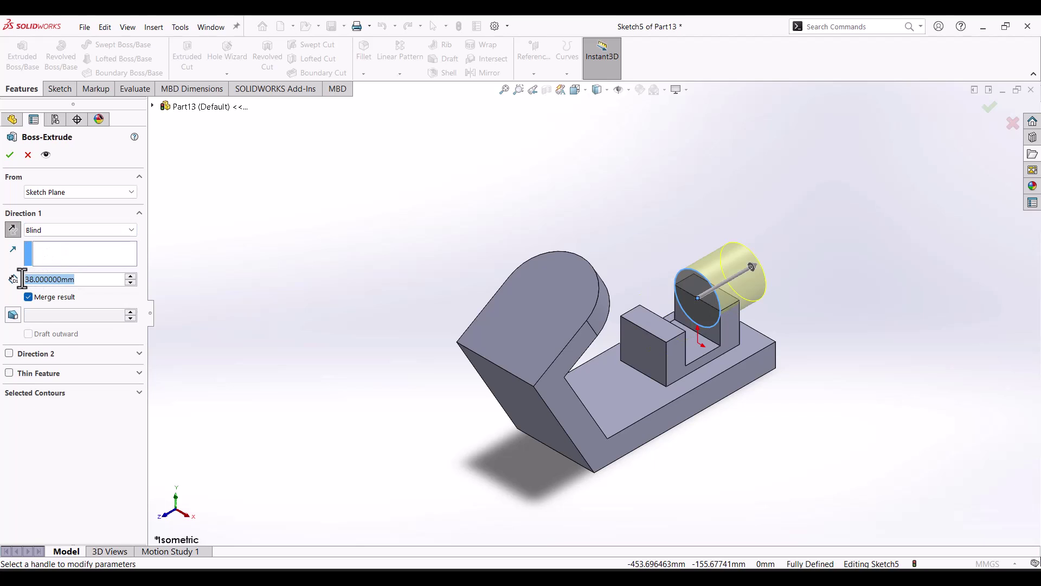
{"action": "type", "text": "19"}
{"action": "key", "text": "Return"}
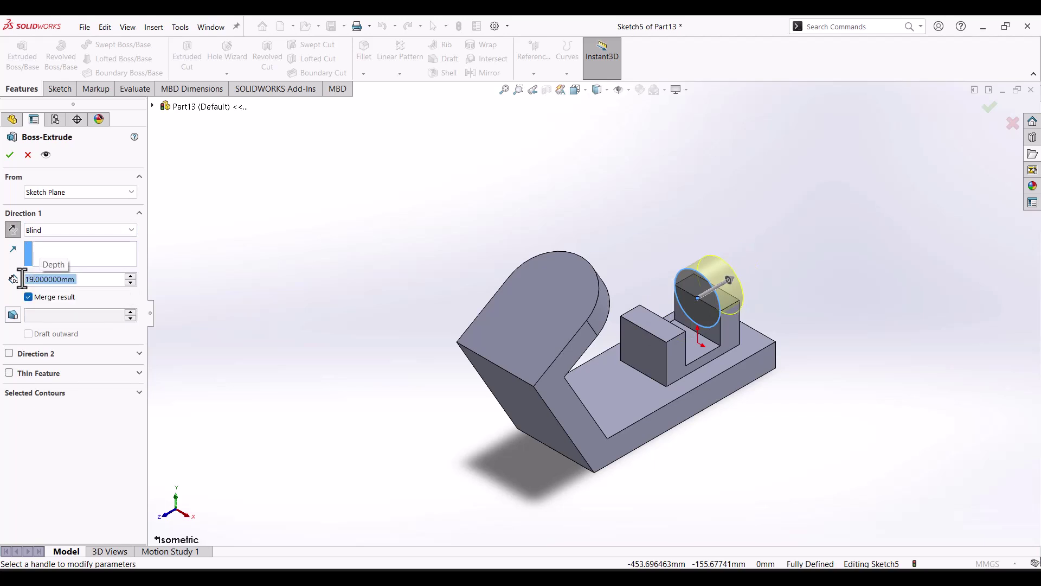
{"action": "left_click", "coordinate": [9, 155]}
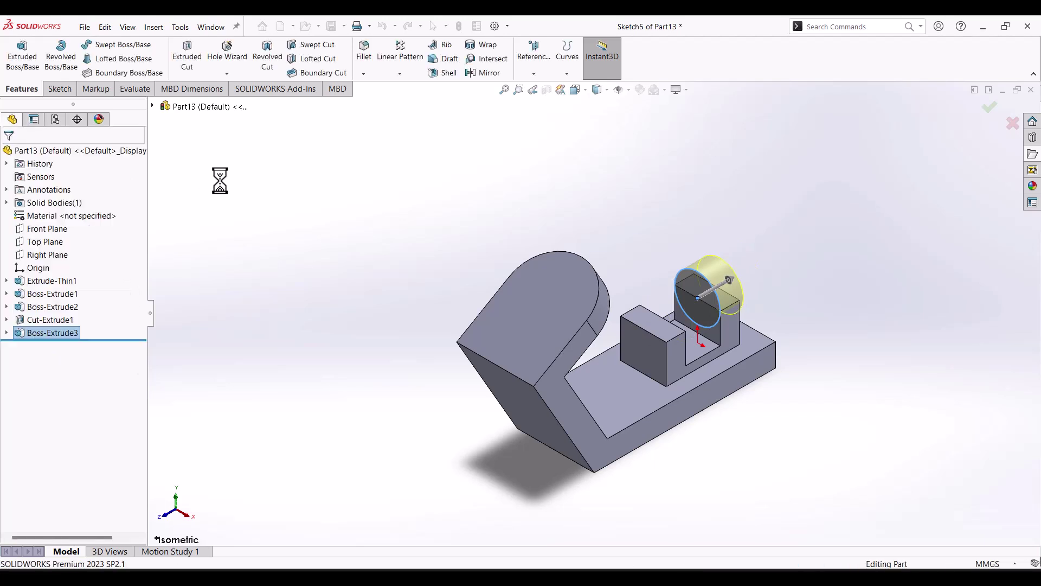
{"action": "left_click", "coordinate": [806, 245]}
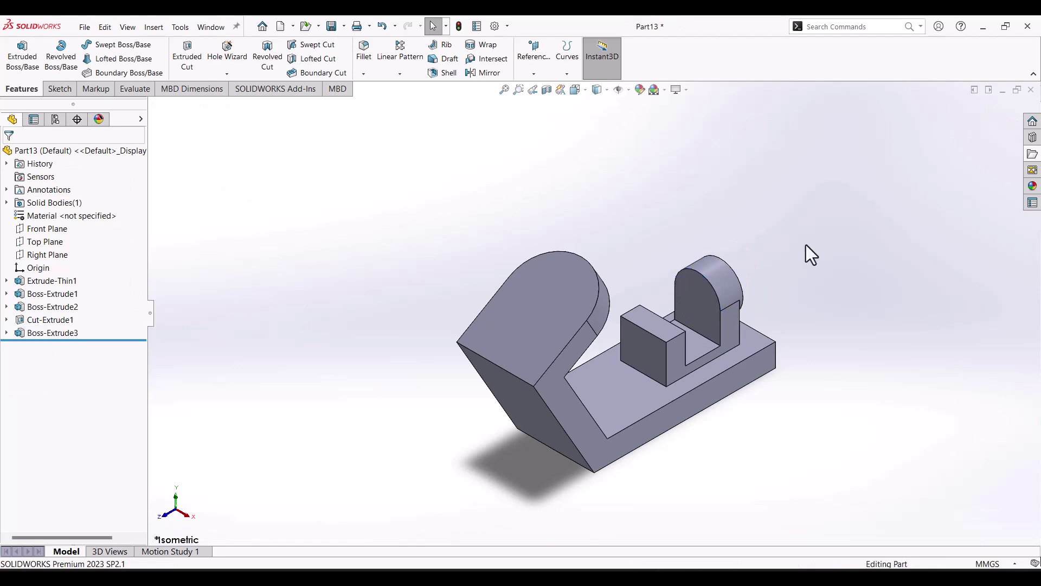
Start a sketch on the rounded upright's inner face and draw a circle about 24 mm in diameter at the arc centre.
{"action": "left_click", "coordinate": [702, 289]}
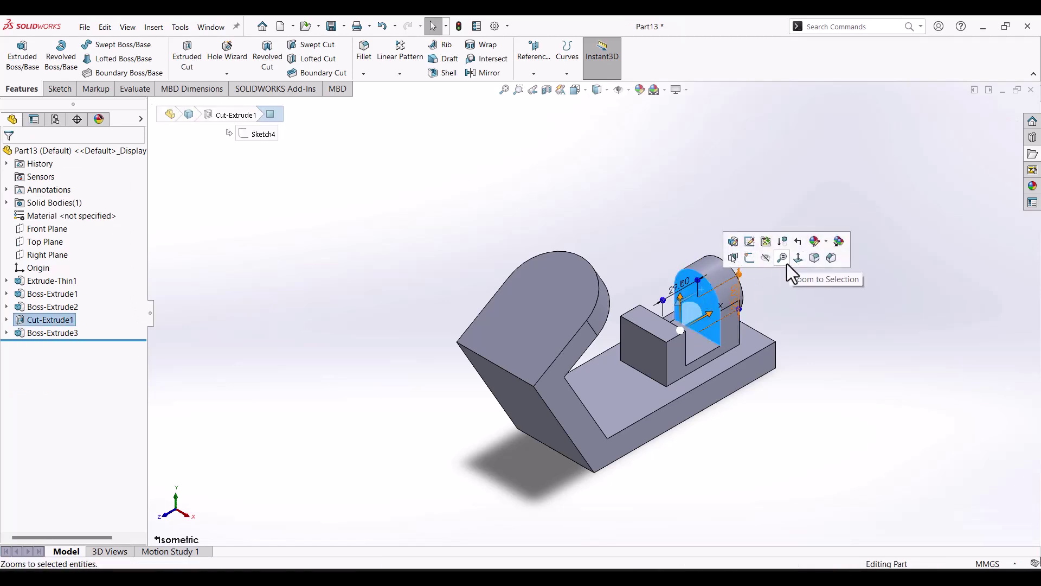
{"action": "left_click", "coordinate": [59, 90]}
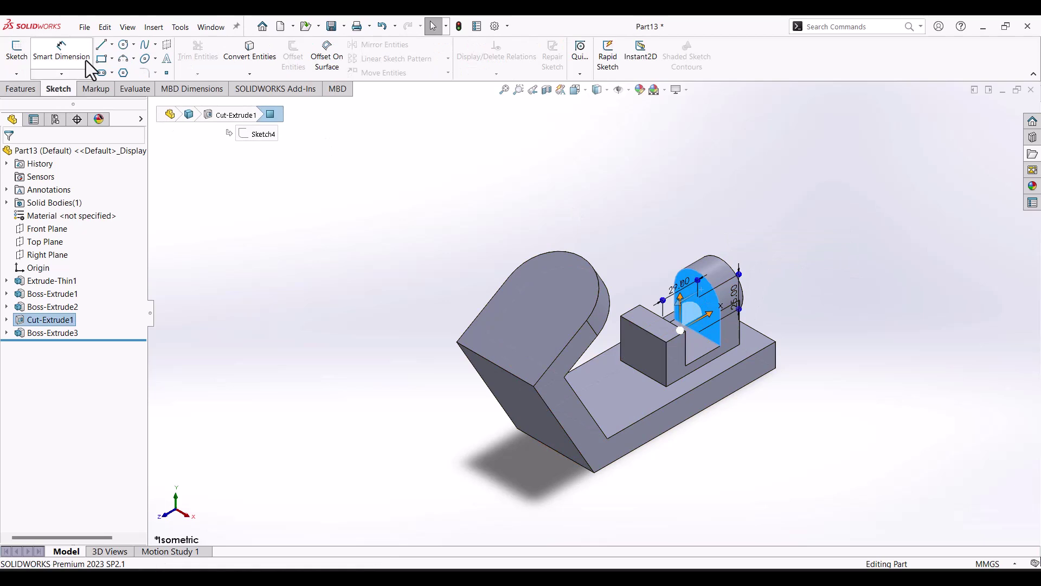
{"action": "left_click", "coordinate": [123, 44]}
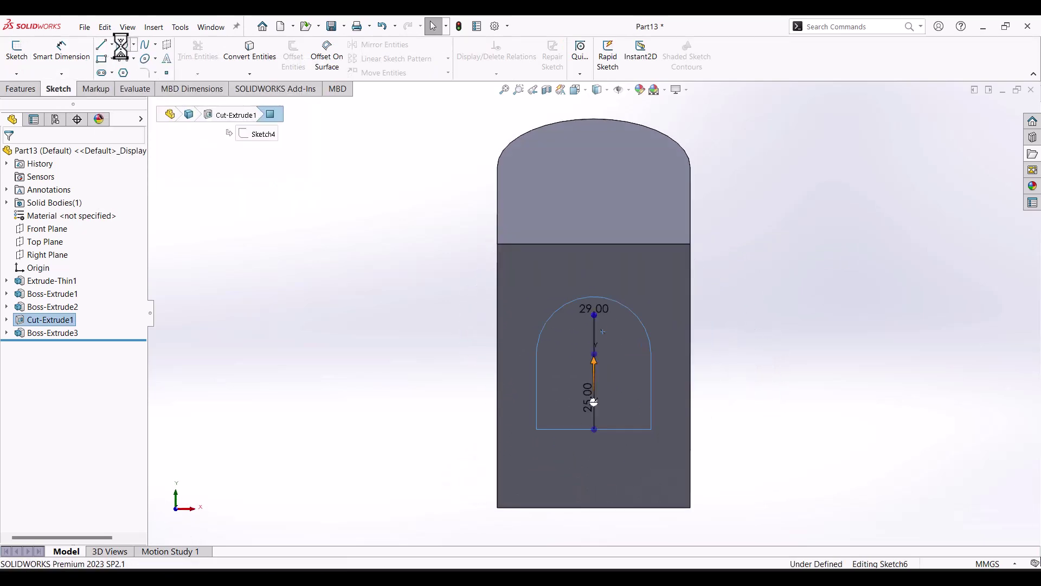
{"action": "key", "text": "Left"}
{"action": "key", "text": "Left"}
{"action": "key", "text": "Left"}
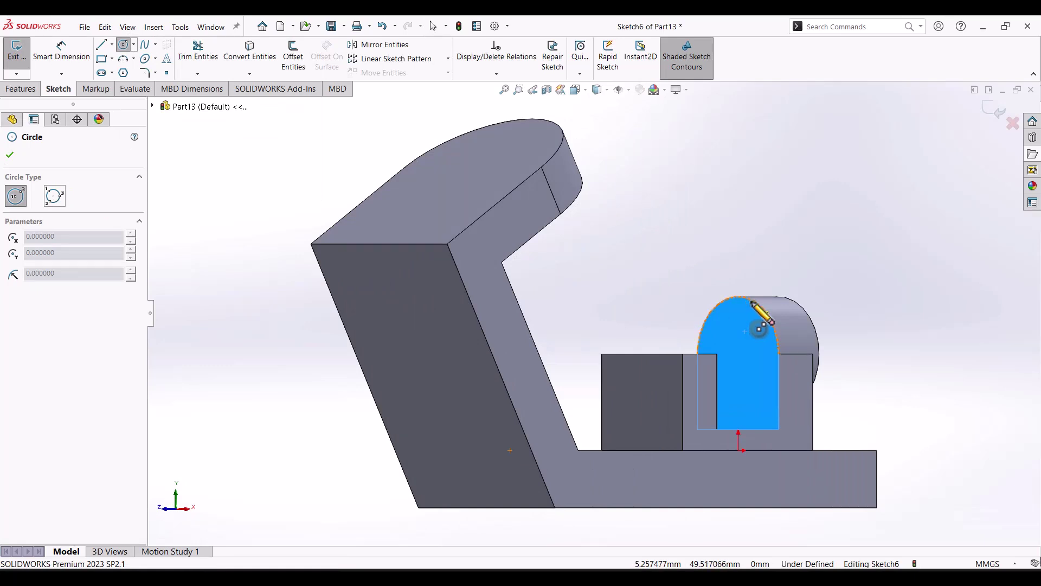
{"action": "left_click", "coordinate": [739, 354]}
{"action": "left_click", "coordinate": [757, 327]}
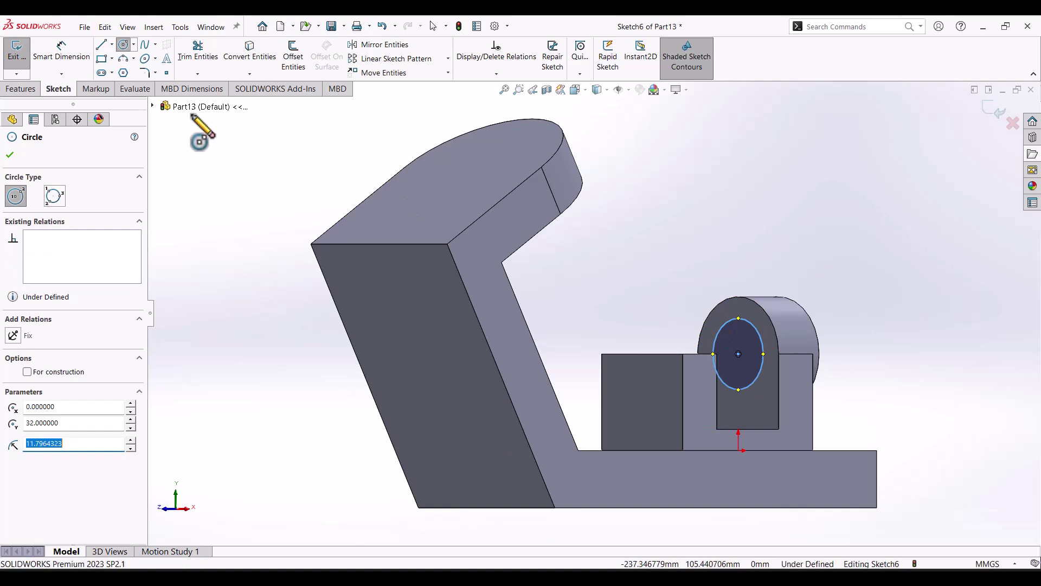
Dimension the circle on the rounded upright's inner face to a 19 mm diameter.
{"action": "left_click", "coordinate": [66, 51]}
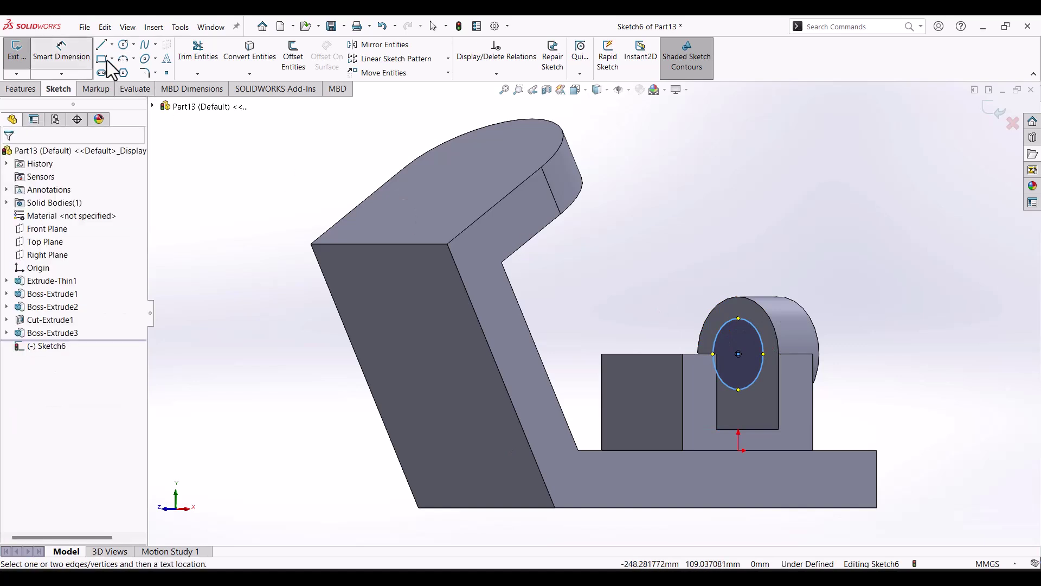
{"action": "left_click", "coordinate": [764, 345]}
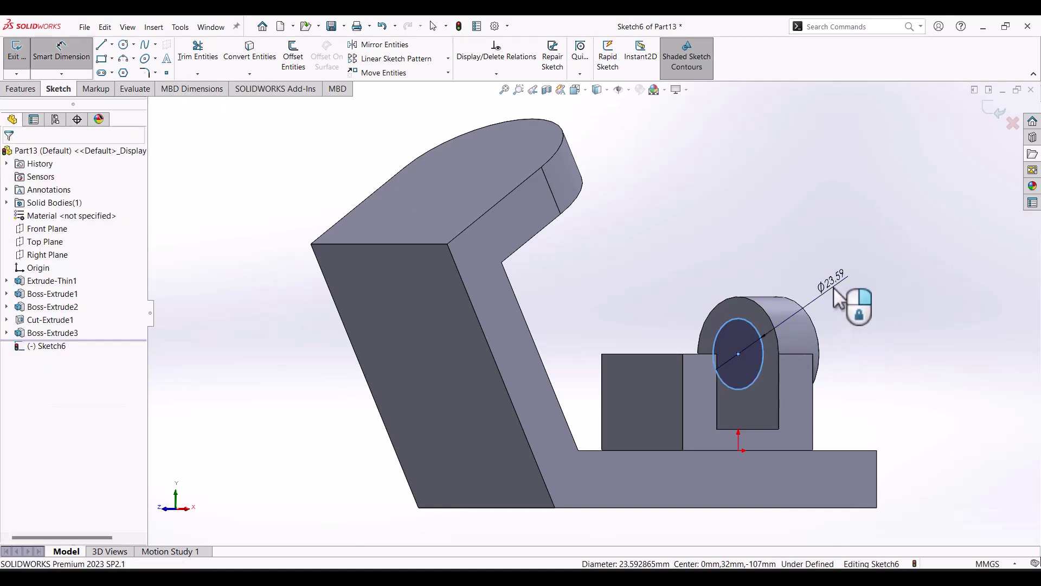
{"action": "left_click", "coordinate": [839, 297]}
{"action": "type", "text": "19"}
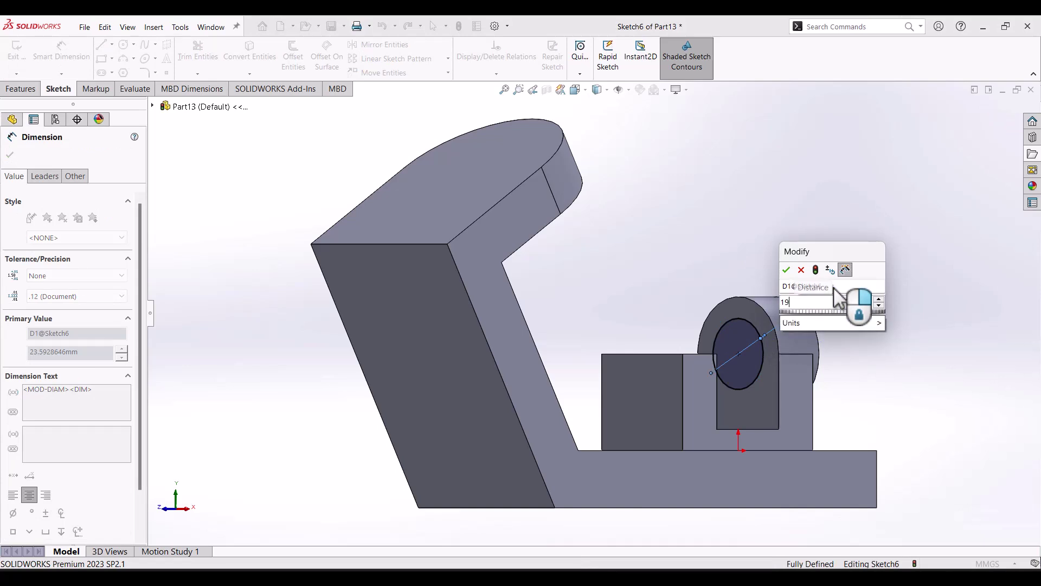
{"action": "key", "text": "Return"}
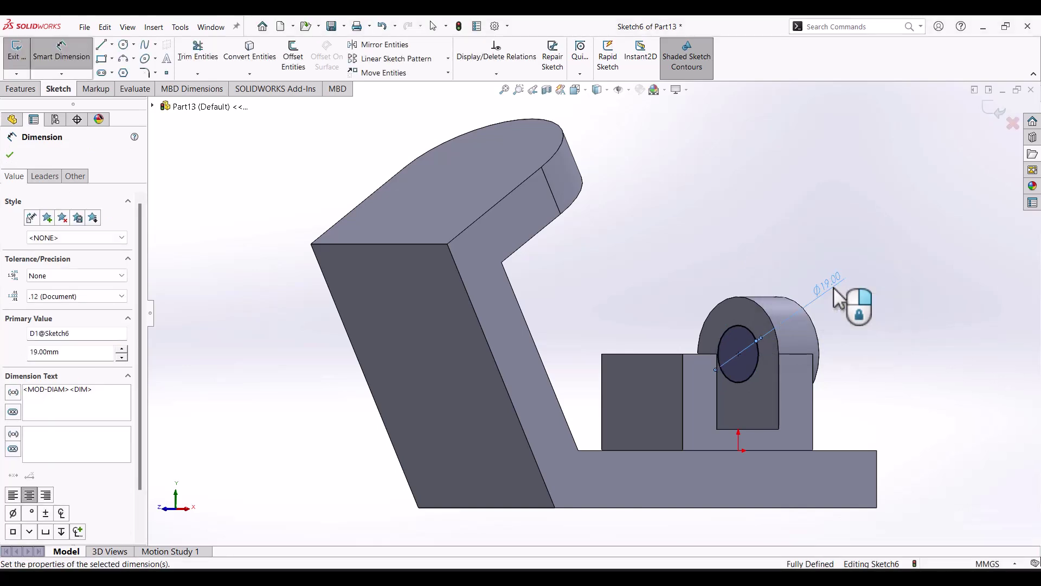
Extrude-cut the 19 mm circle through the rounded upright with the Up To Next end condition.
{"action": "left_click", "coordinate": [25, 86]}
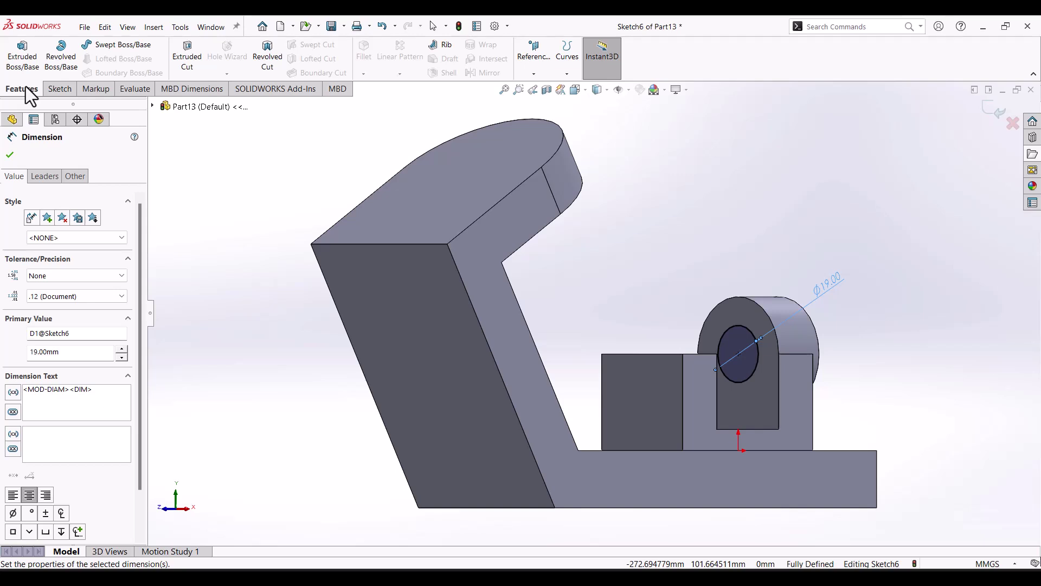
{"action": "left_click", "coordinate": [187, 57]}
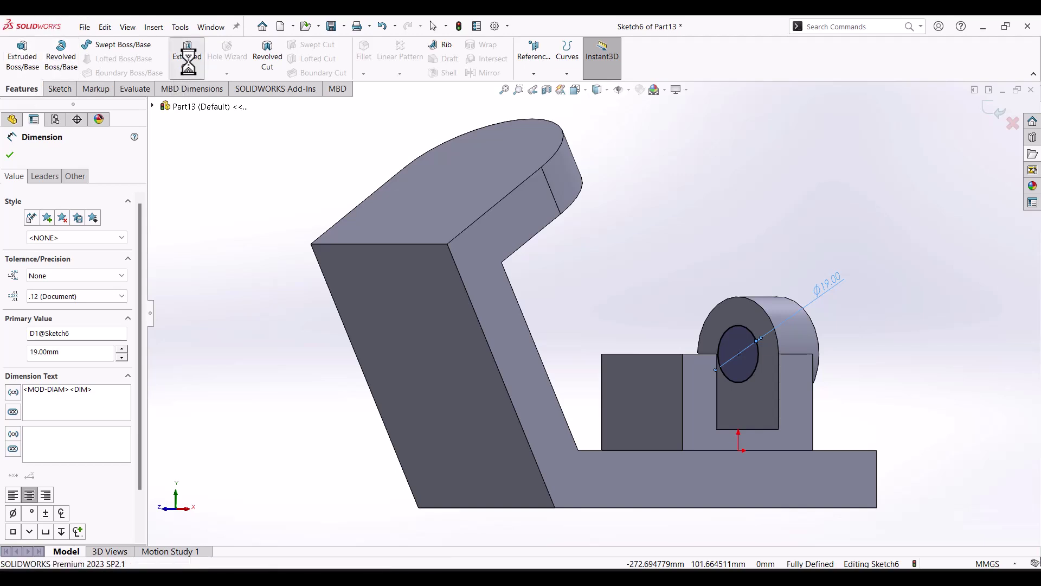
{"action": "left_click", "coordinate": [66, 229]}
{"action": "left_click", "coordinate": [52, 250]}
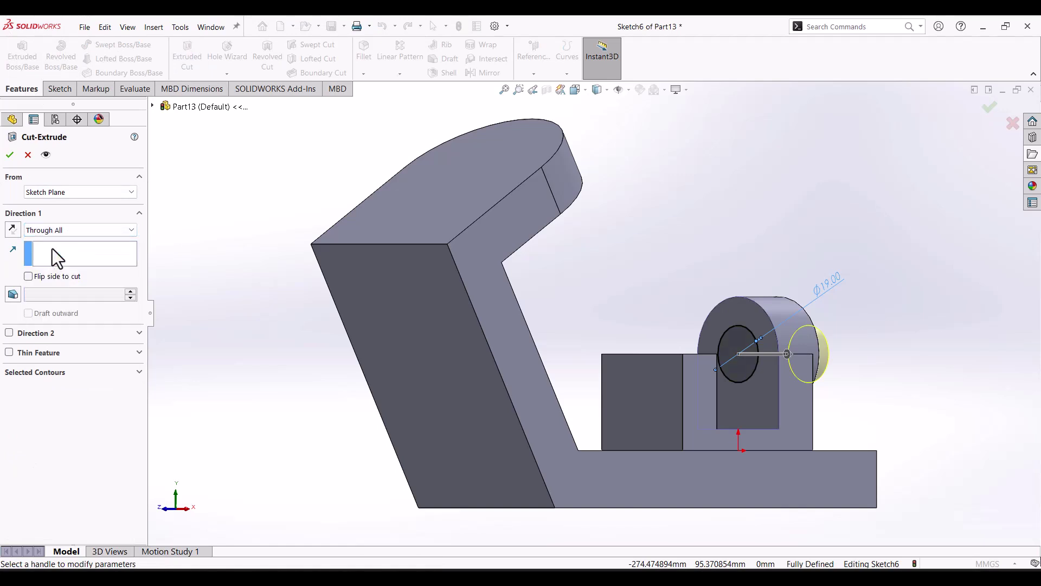
{"action": "left_click", "coordinate": [75, 231]}
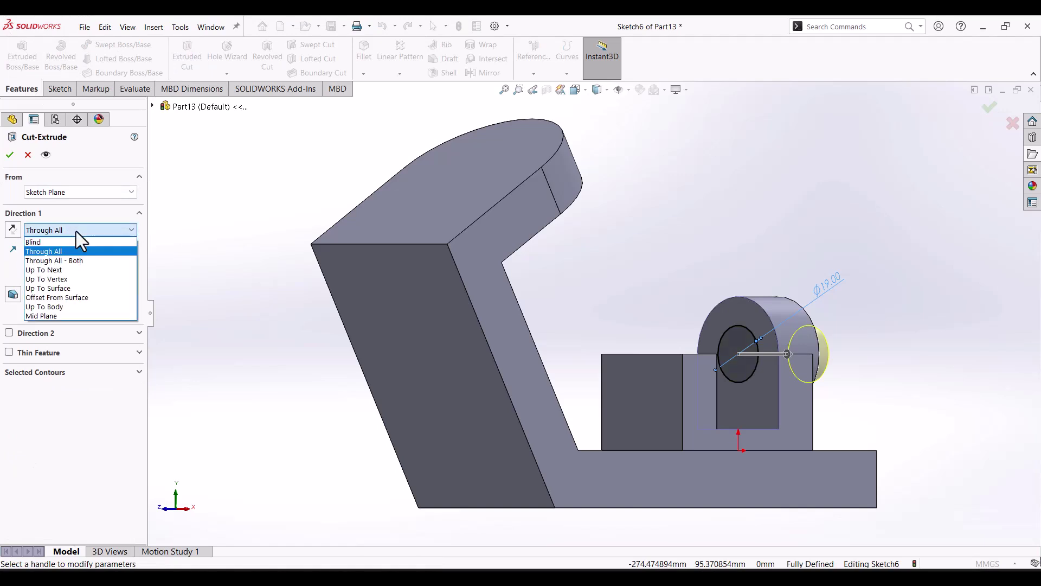
{"action": "left_click", "coordinate": [60, 271]}
{"action": "left_click", "coordinate": [10, 155]}
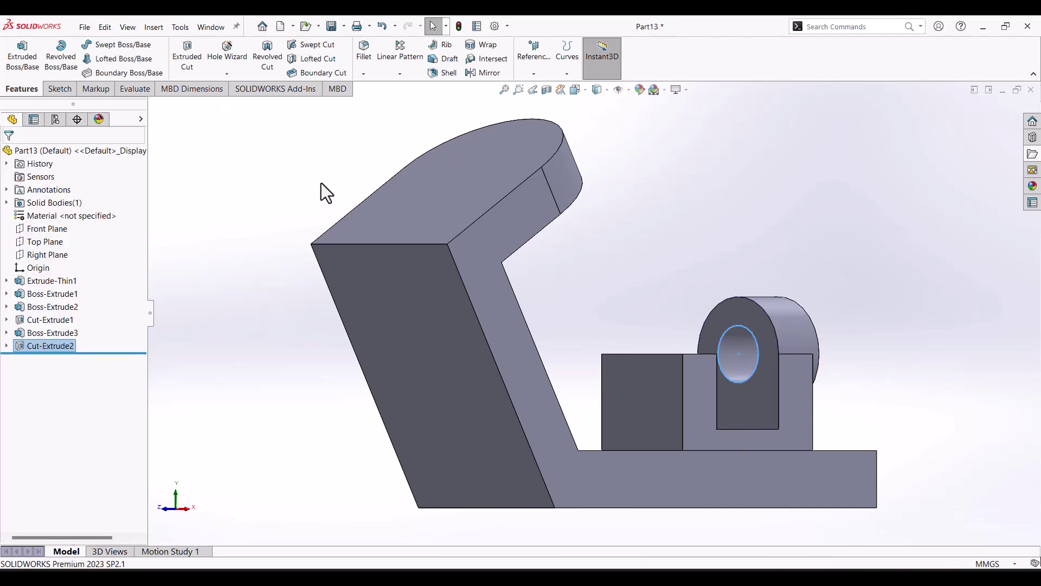
Create a reference plane offset 14.5 mm from the rounded upright's inner face, midway across the notch.
{"action": "left_click", "coordinate": [585, 92]}
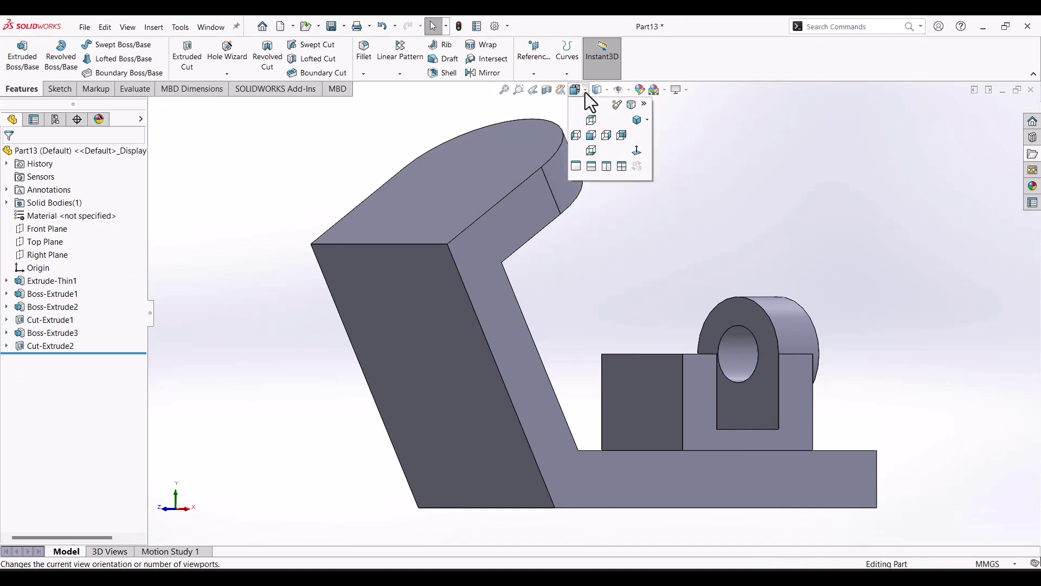
{"action": "left_click", "coordinate": [532, 77]}
{"action": "left_click", "coordinate": [540, 88]}
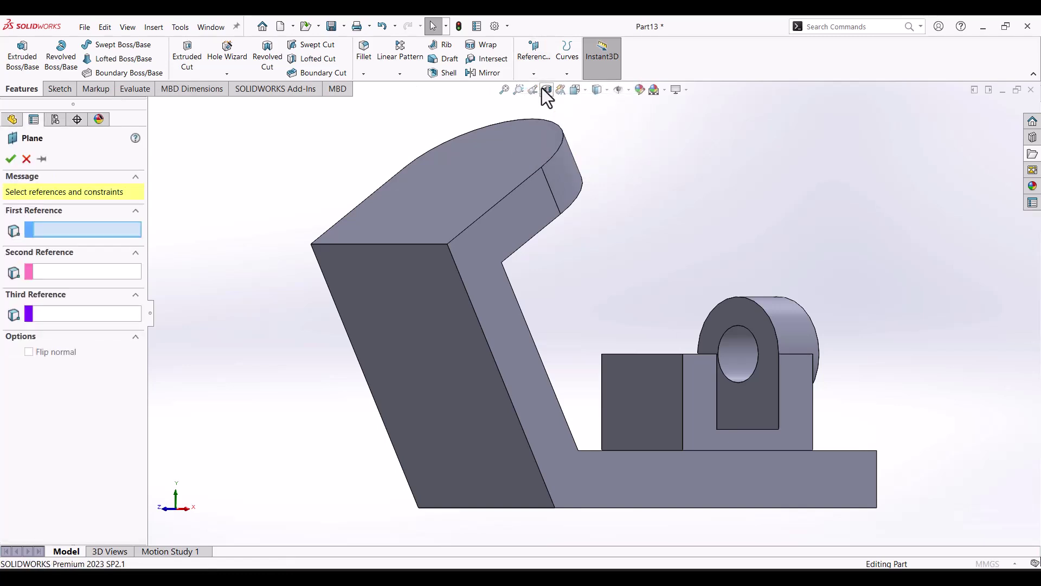
{"action": "left_click", "coordinate": [748, 310]}
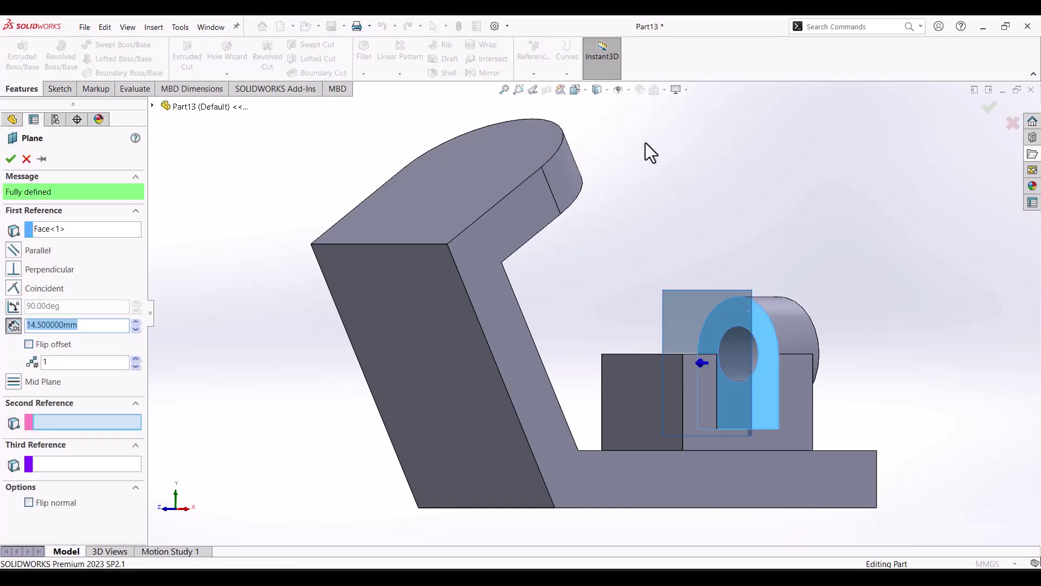
{"action": "left_click", "coordinate": [587, 95]}
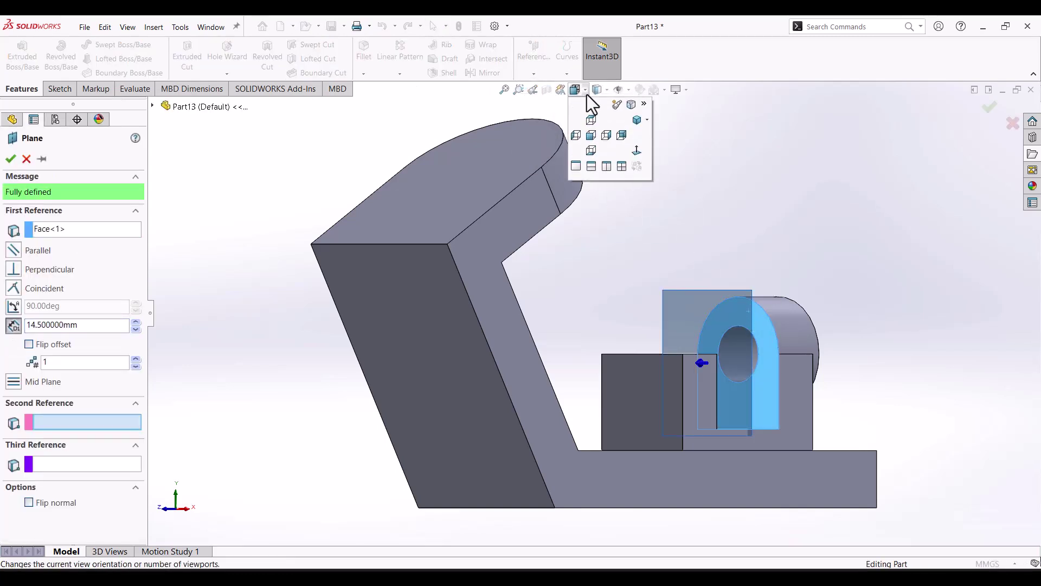
{"action": "left_click", "coordinate": [607, 135]}
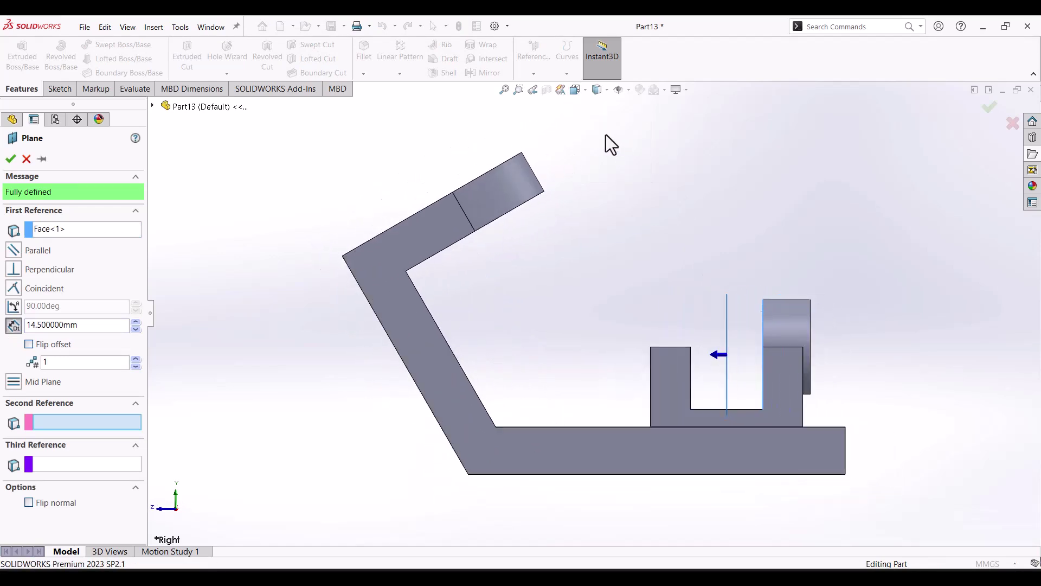
{"action": "left_click", "coordinate": [727, 408]}
{"action": "left_click", "coordinate": [11, 159]}
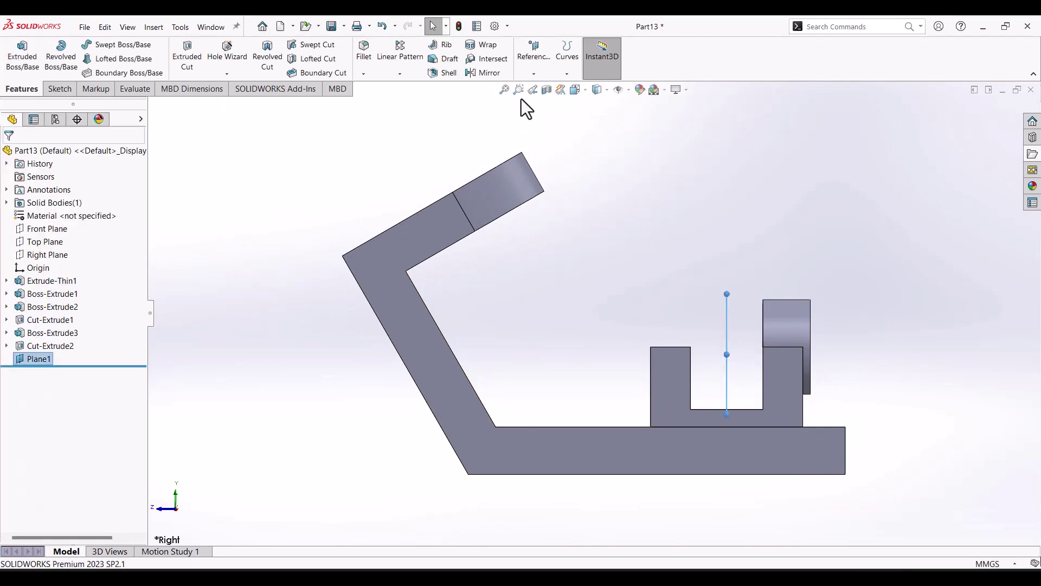
Mirror the rounded boss Boss-Extrude3 and its hole Cut-Extrude2 about Plane1 onto the front upright.
{"action": "left_click", "coordinate": [490, 77]}
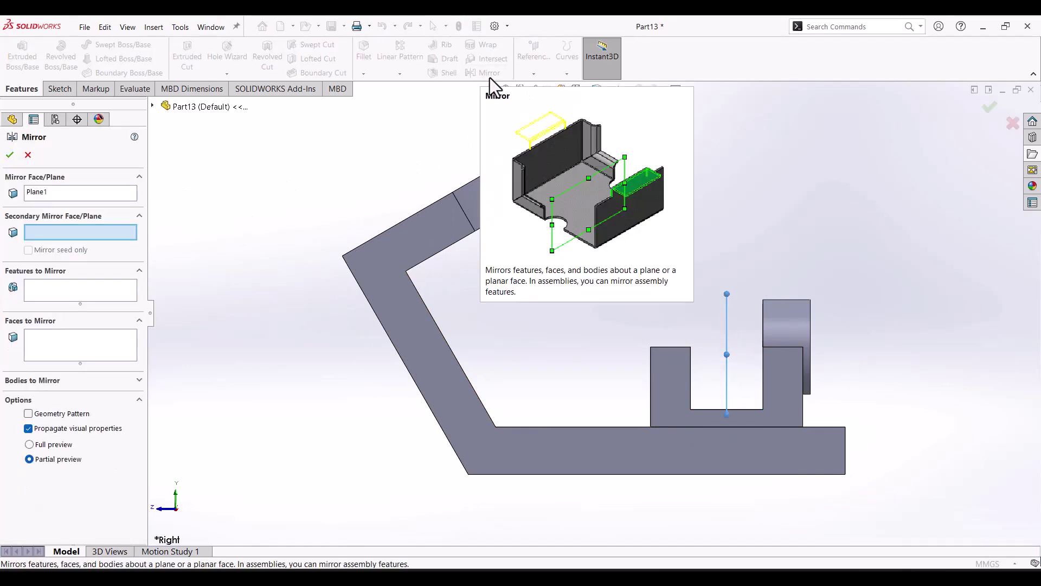
{"action": "left_click", "coordinate": [153, 106]}
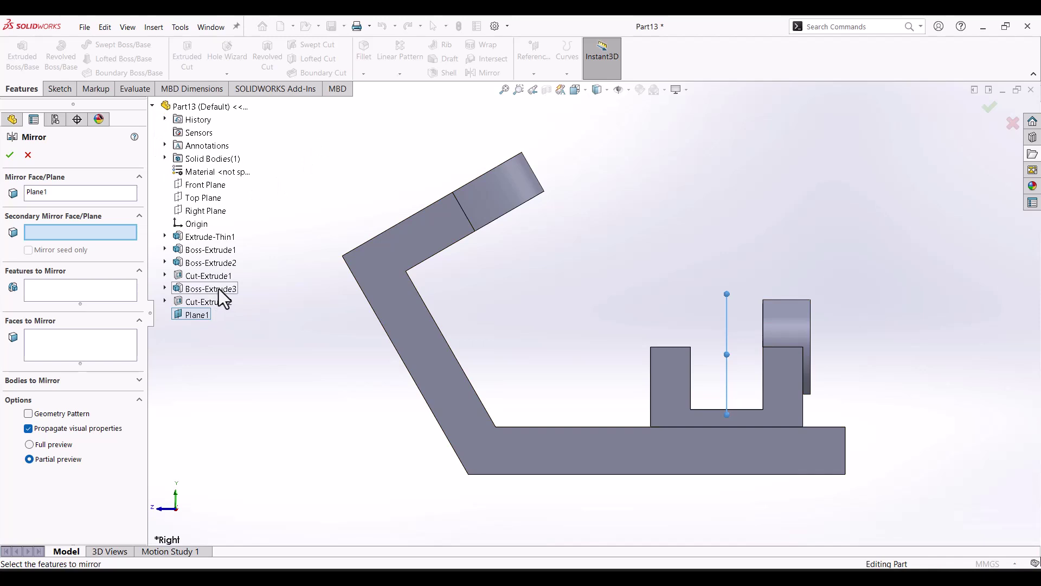
{"action": "left_click", "coordinate": [98, 293]}
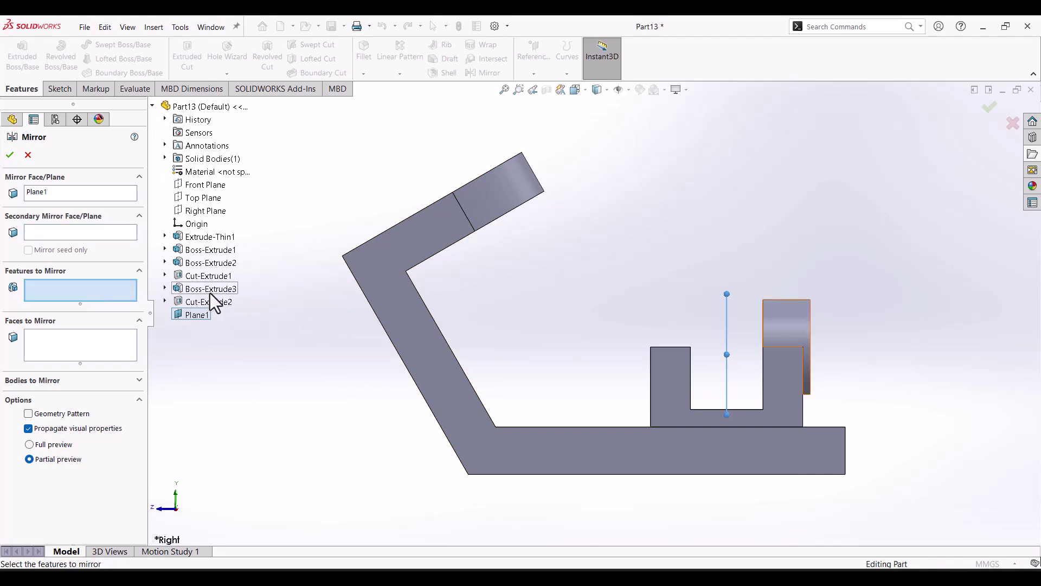
{"action": "left_click", "coordinate": [210, 290]}
{"action": "left_click", "coordinate": [219, 303]}
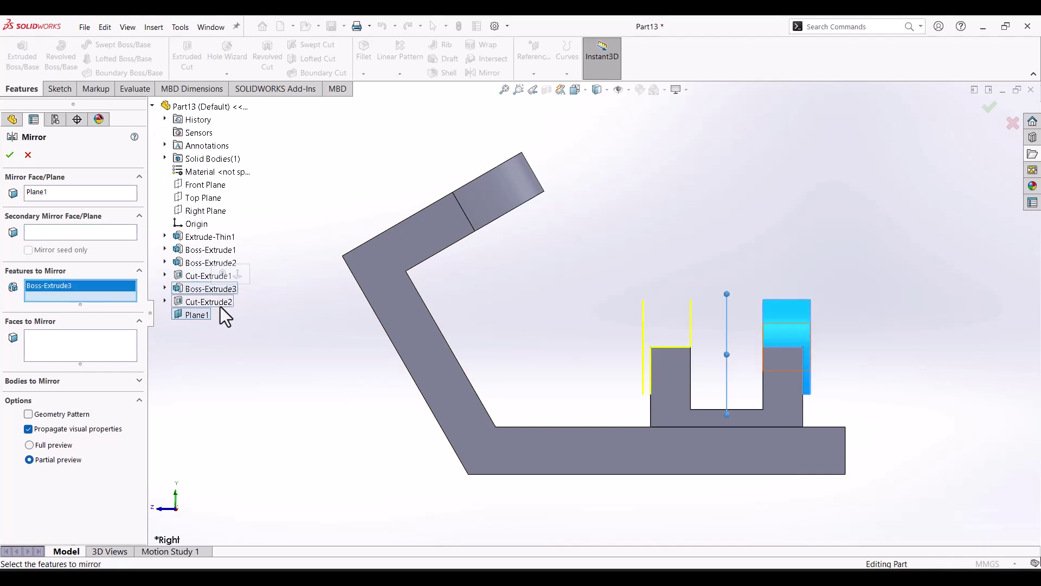
{"action": "left_click", "coordinate": [10, 155]}
{"action": "left_click", "coordinate": [362, 170]}
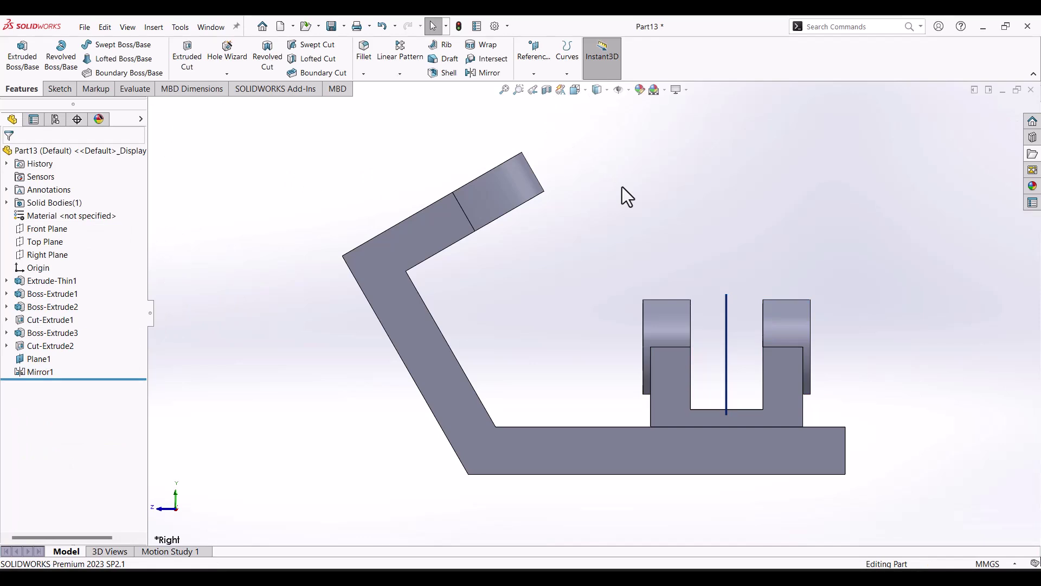
Hide the mirror plane Plane1 with the part shown in a three-dimensional view.
{"action": "key", "text": "ctrl+7"}
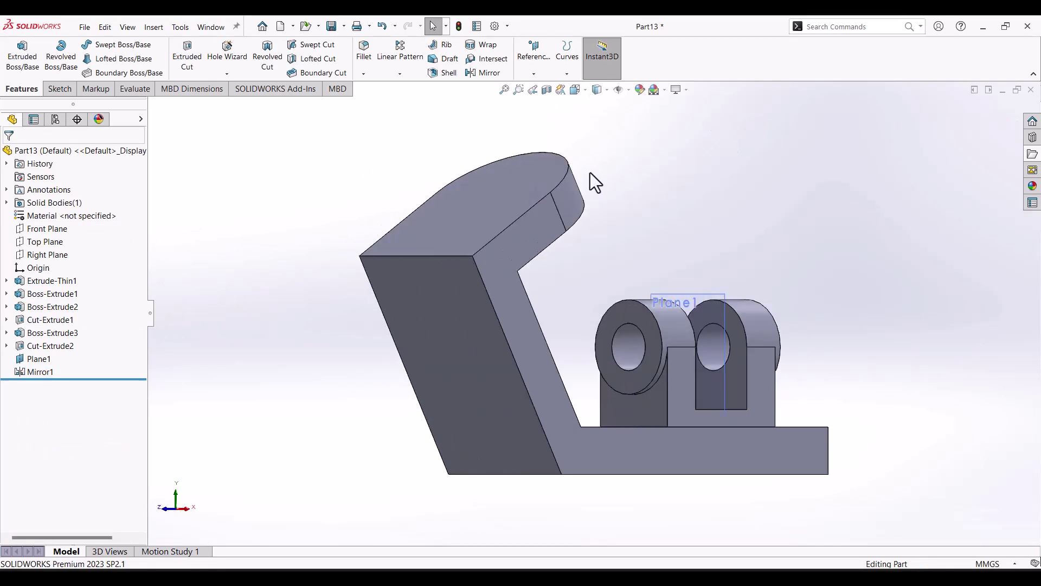
{"action": "left_click", "coordinate": [39, 360]}
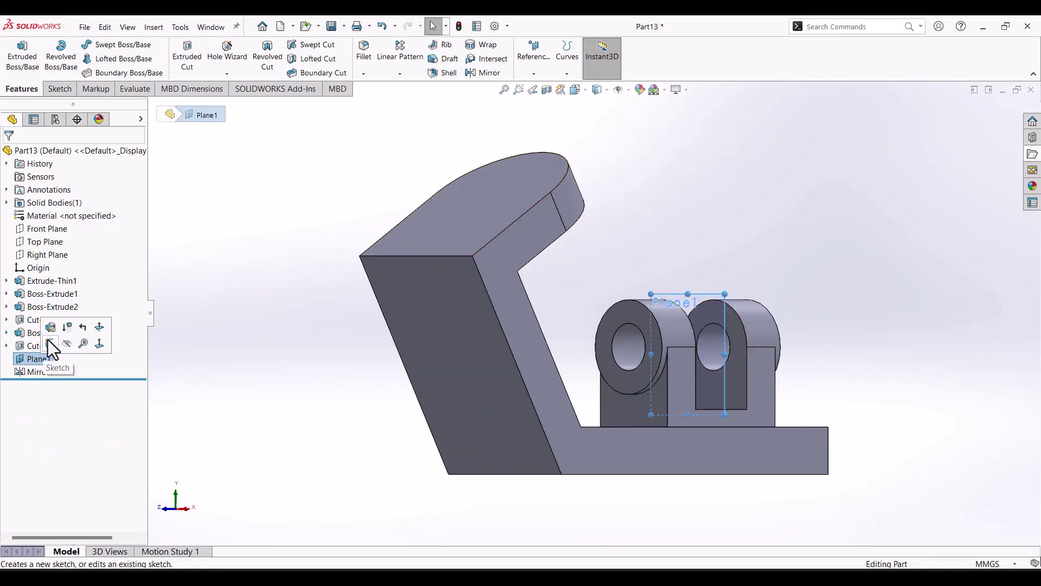
{"action": "left_click", "coordinate": [63, 341]}
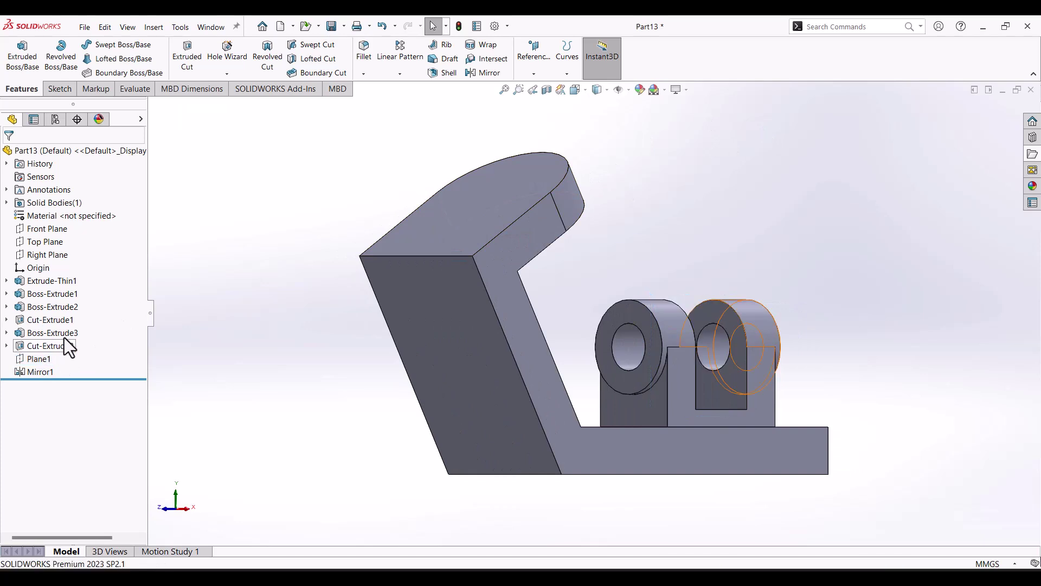
Start a sketch on the rounded tab's sloped face and draw an 83 mm vertical centerline from the straight edge's midpoint to the arc's top.
{"action": "left_click", "coordinate": [428, 244]}
{"action": "left_click", "coordinate": [515, 216]}
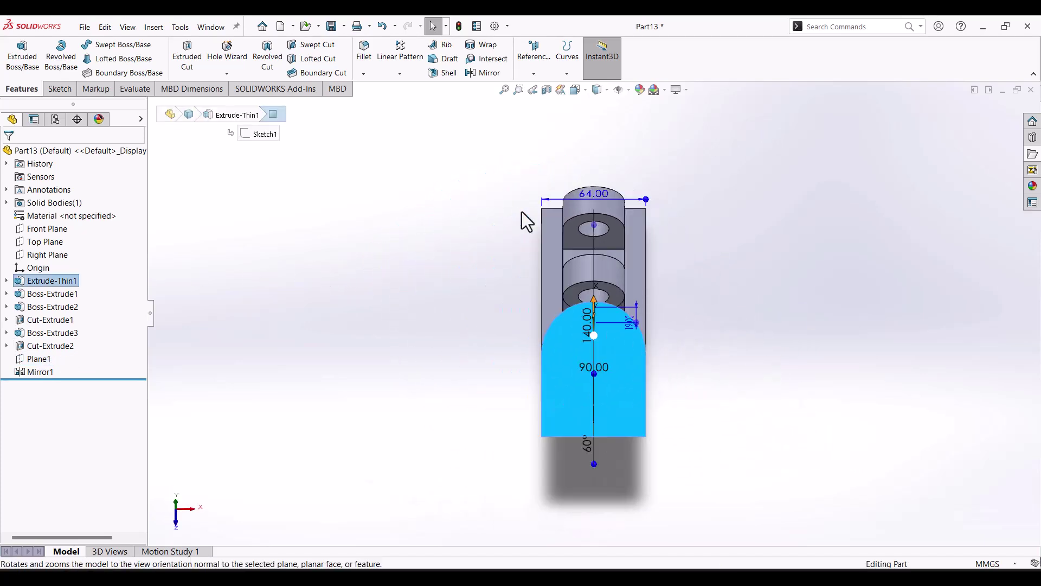
{"action": "left_click", "coordinate": [54, 90]}
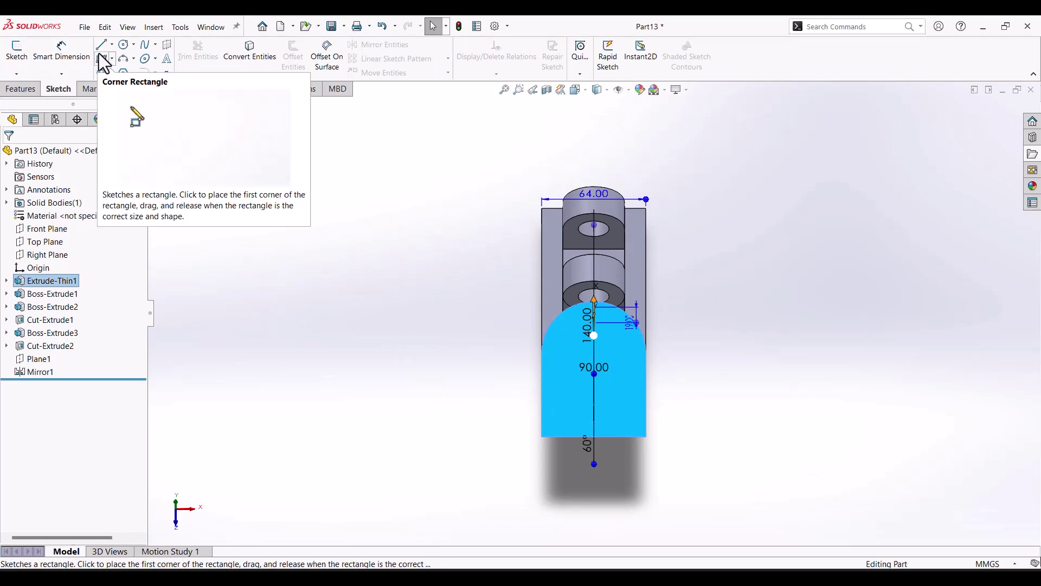
{"action": "left_click", "coordinate": [111, 45]}
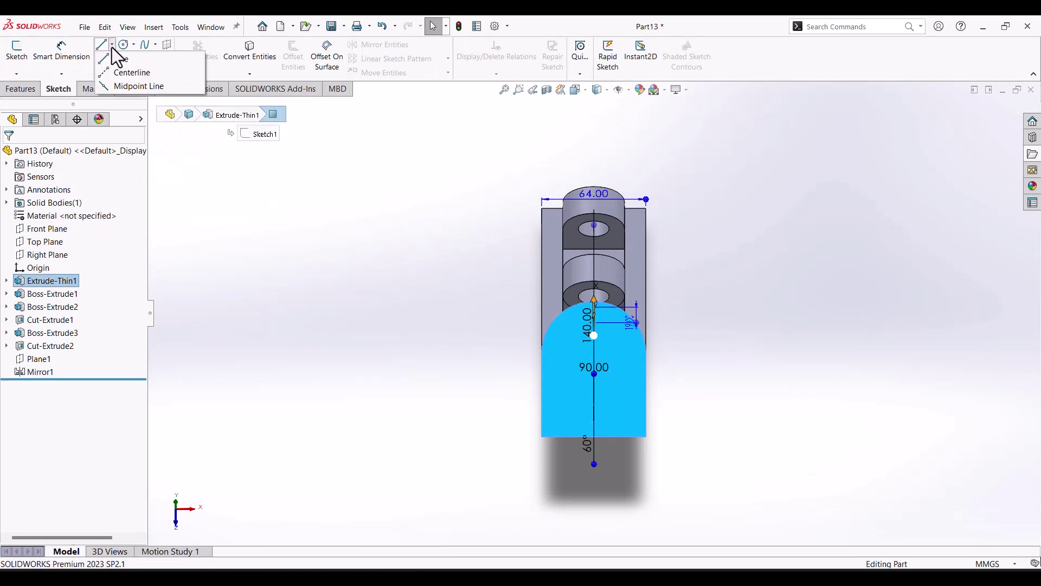
{"action": "left_click", "coordinate": [120, 72]}
{"action": "left_click", "coordinate": [582, 439]}
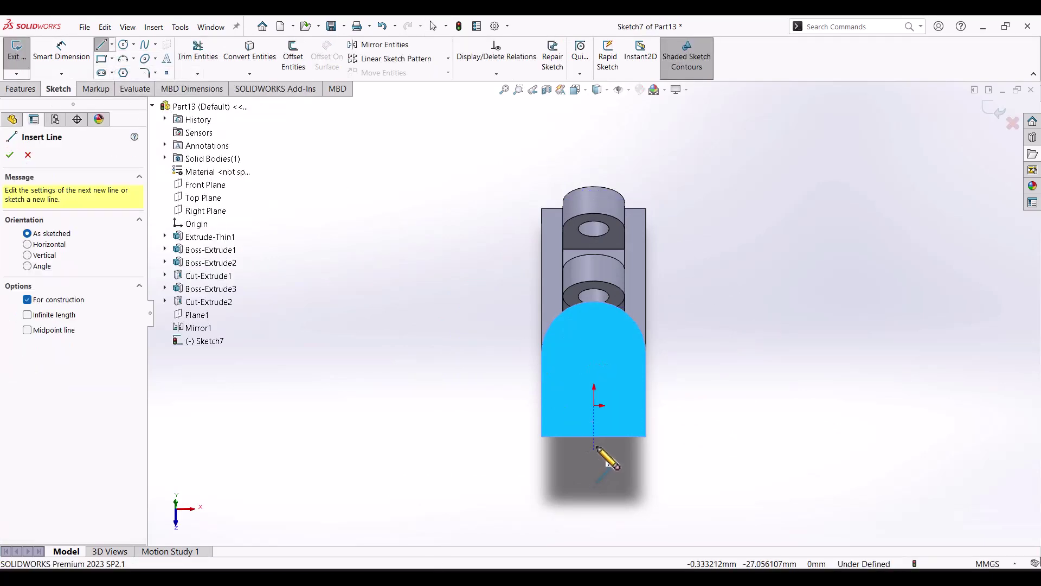
{"action": "left_click", "coordinate": [594, 436]}
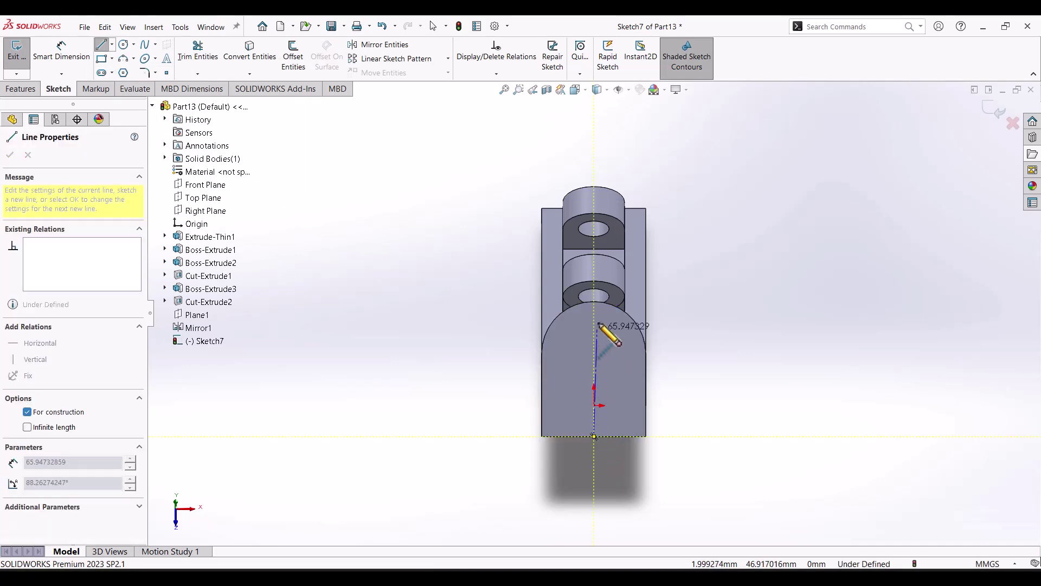
{"action": "left_click", "coordinate": [594, 301]}
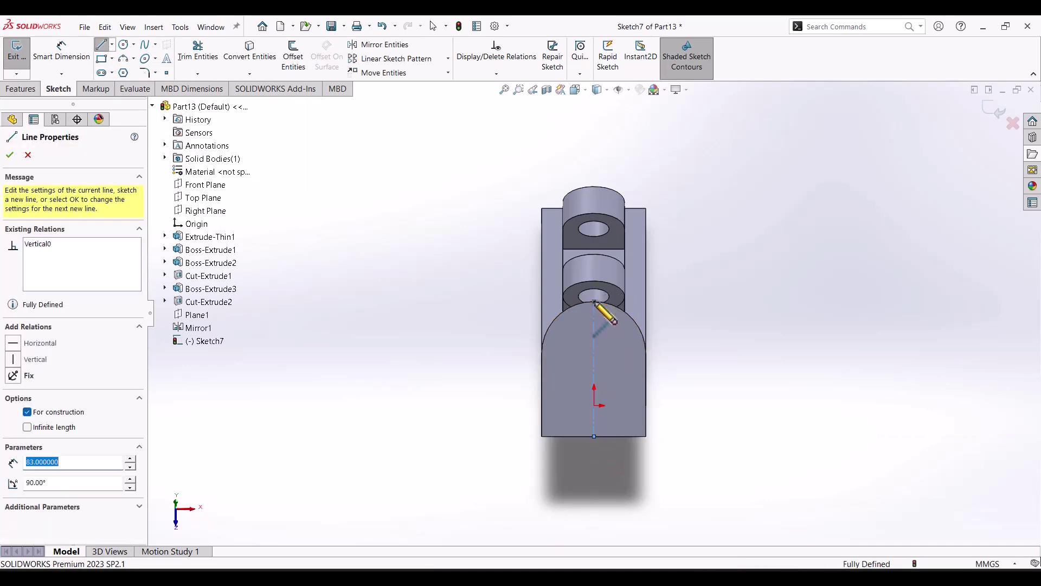
{"action": "key", "text": "Escape"}
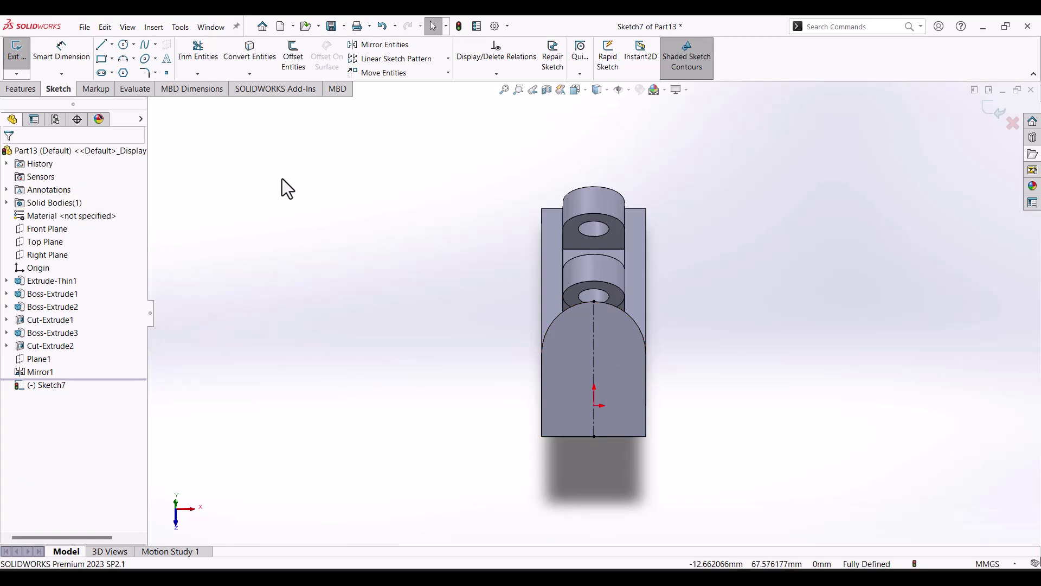
Draw a vertical centerline about 24 mm long from the face's straight edge, about 22 mm to the left of the middle centerline.
{"action": "left_click", "coordinate": [111, 46]}
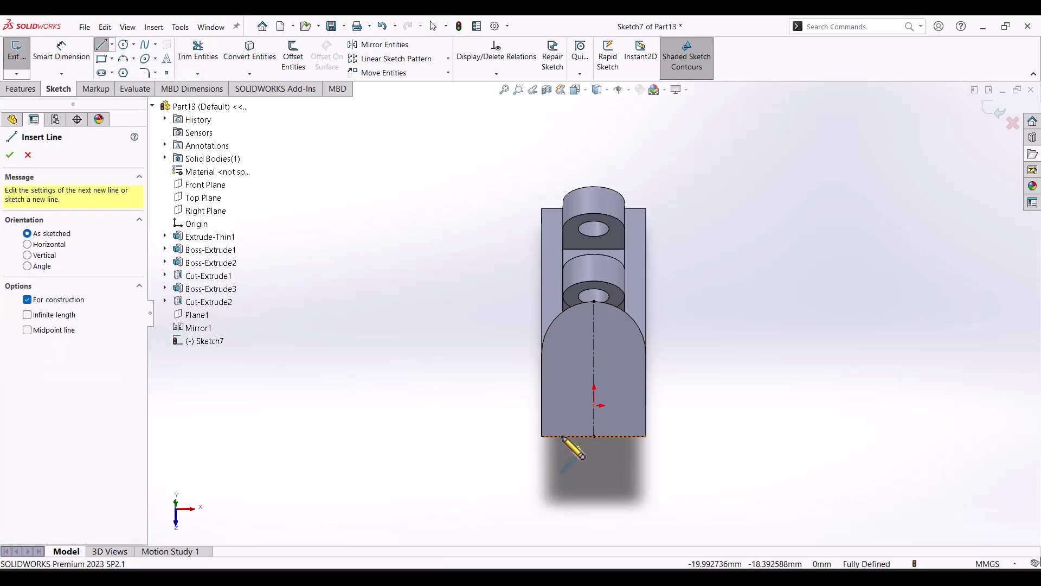
{"action": "left_click", "coordinate": [559, 437]}
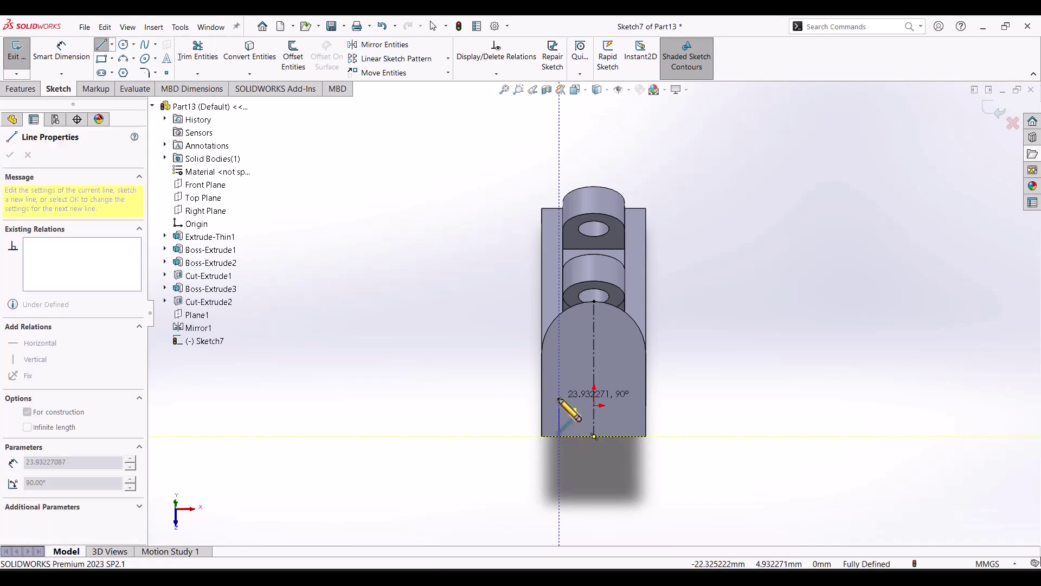
{"action": "left_click", "coordinate": [559, 398]}
{"action": "key", "text": "Escape"}
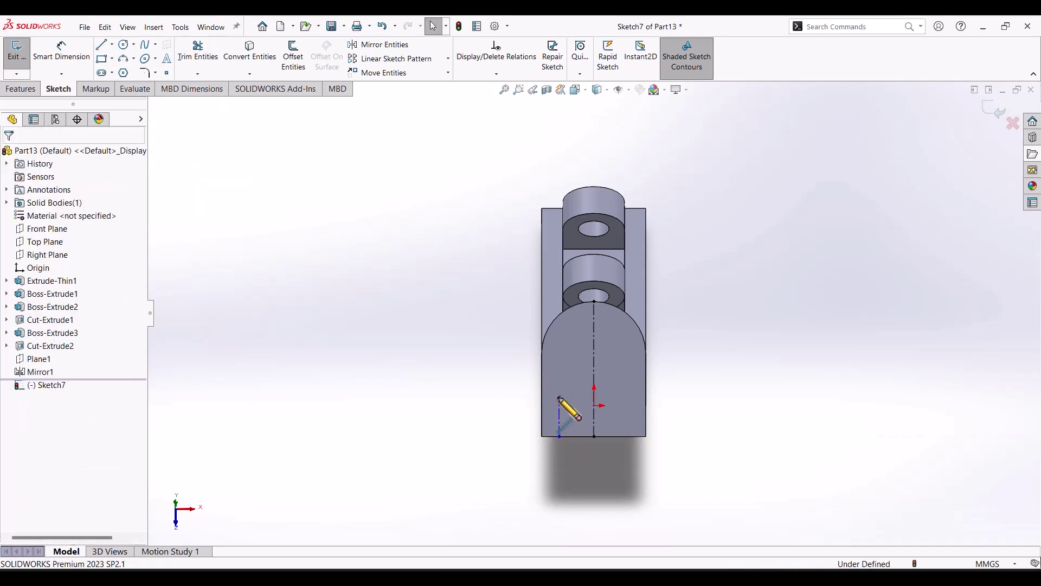
Draw a half-trapezoid profile about 11 mm high between the middle centerline and the left one: base line, slanted side and top line.
{"action": "left_click", "coordinate": [102, 44]}
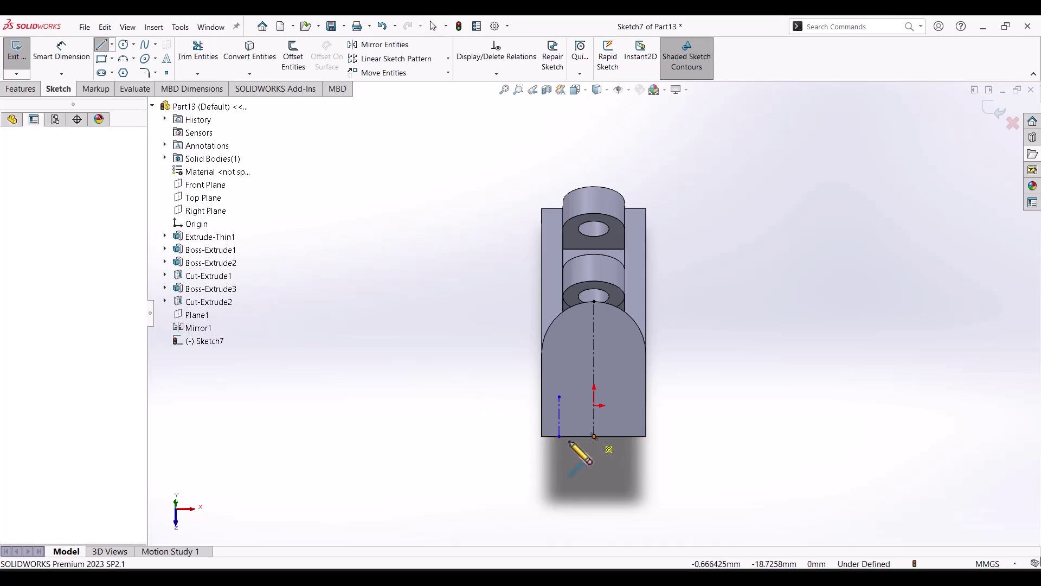
{"action": "left_click", "coordinate": [559, 436]}
{"action": "left_click", "coordinate": [570, 418]}
{"action": "left_click", "coordinate": [593, 419]}
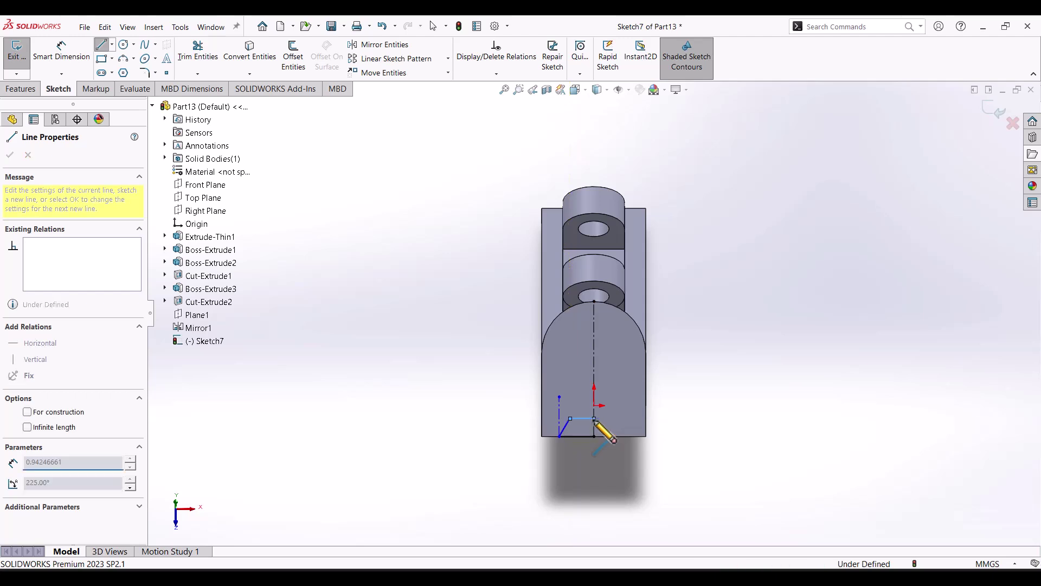
{"action": "key", "text": "Escape"}
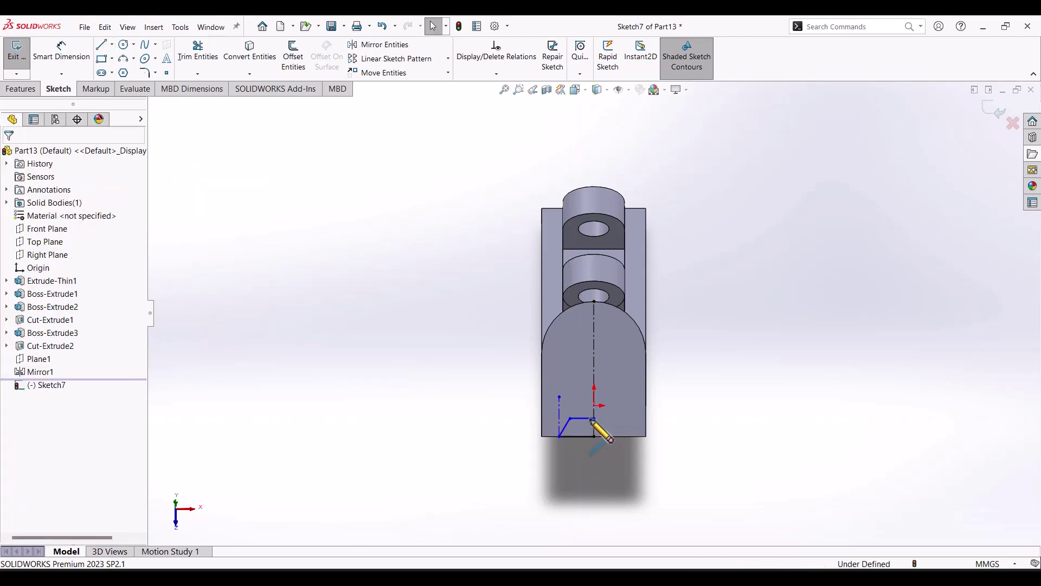
Dimension the angle between the slanted line and the short left centerline as 30°.
{"action": "left_click", "coordinate": [79, 63]}
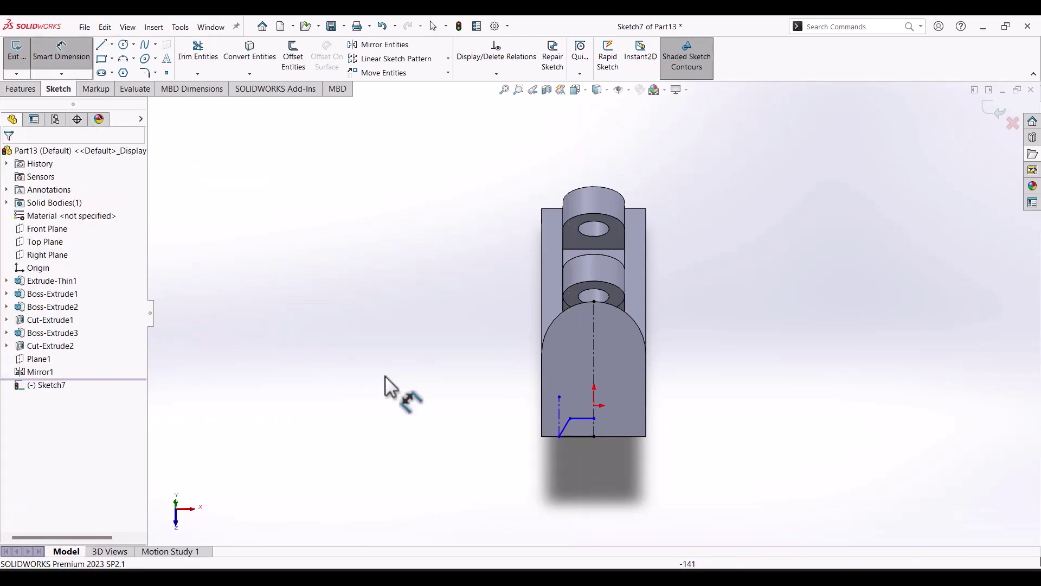
{"action": "left_click", "coordinate": [561, 417]}
{"action": "left_click", "coordinate": [565, 421]}
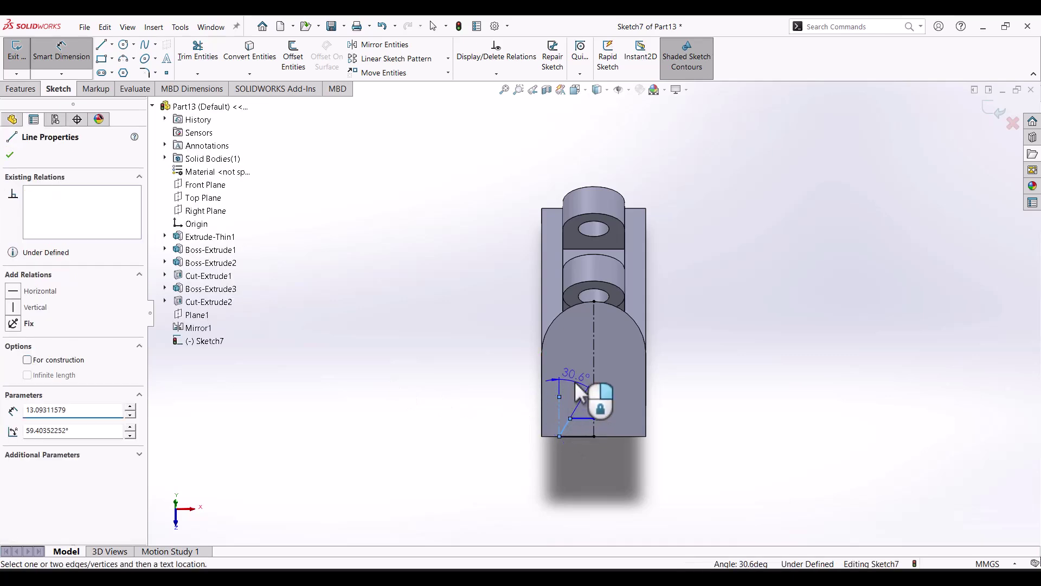
{"action": "left_click", "coordinate": [577, 376]}
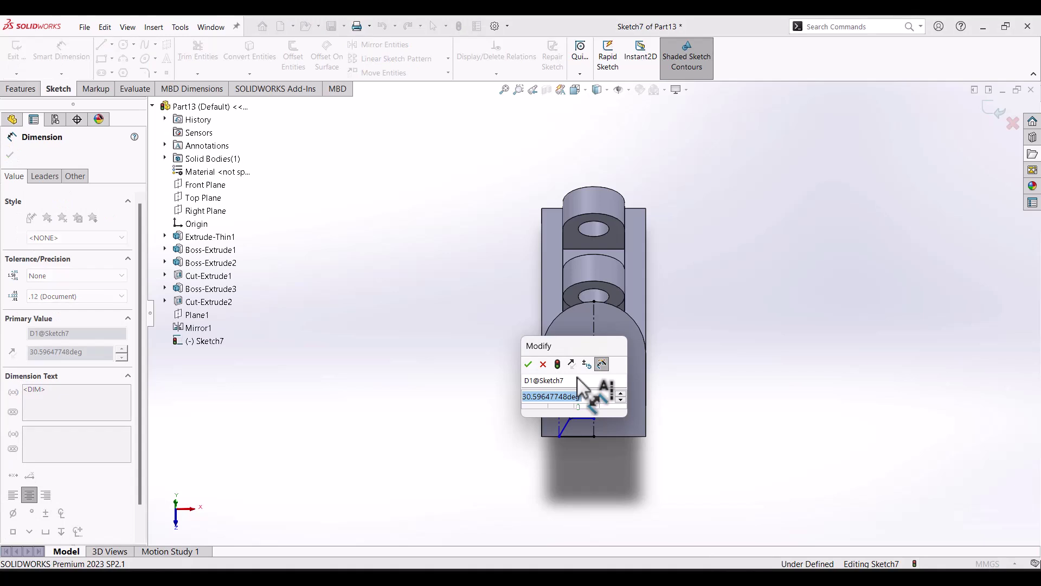
{"action": "type", "text": "30"}
{"action": "key", "text": "Return"}
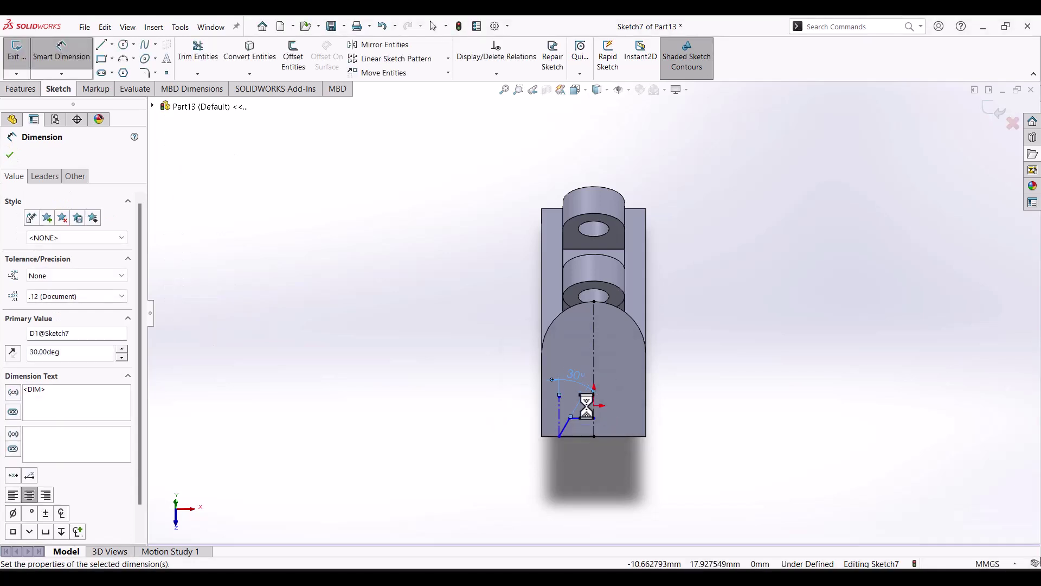
Dimension the half-trapezoid's height as 6 mm and its base line as 21 mm.
{"action": "left_click", "coordinate": [583, 435]}
{"action": "left_click", "coordinate": [582, 418]}
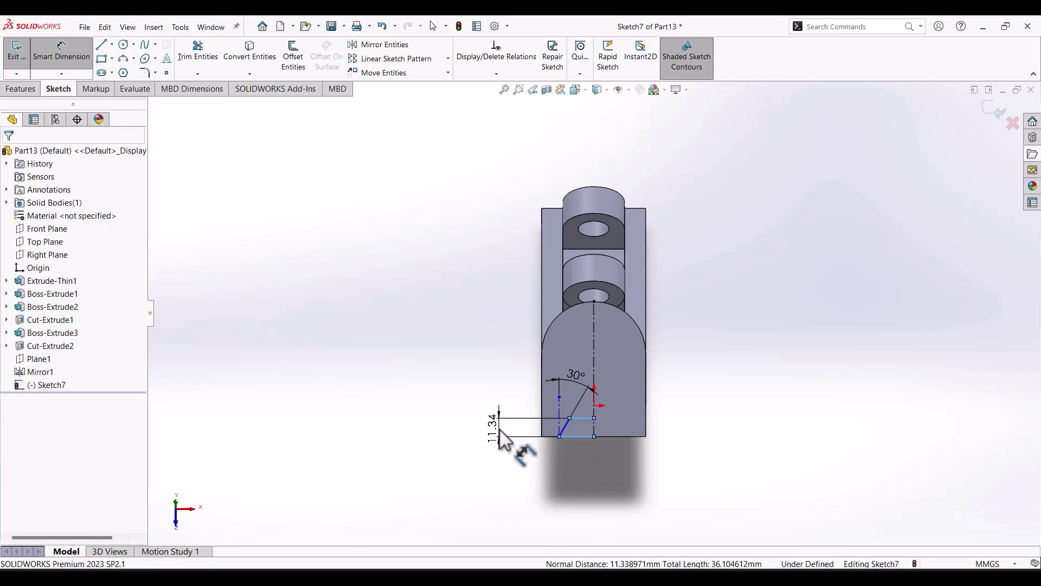
{"action": "left_click", "coordinate": [499, 428]}
{"action": "key", "text": "Return"}
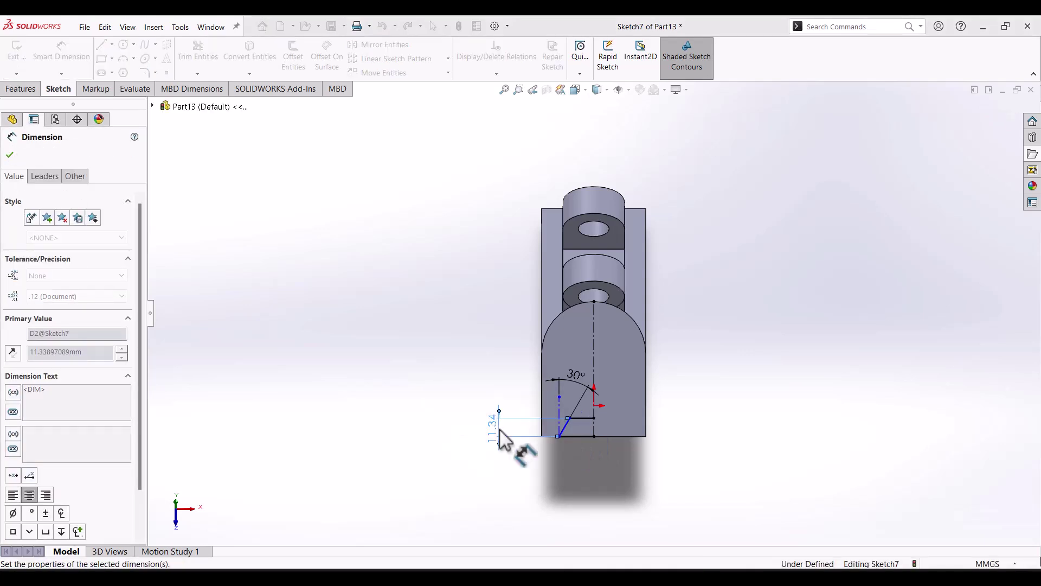
{"action": "left_click", "coordinate": [575, 436]}
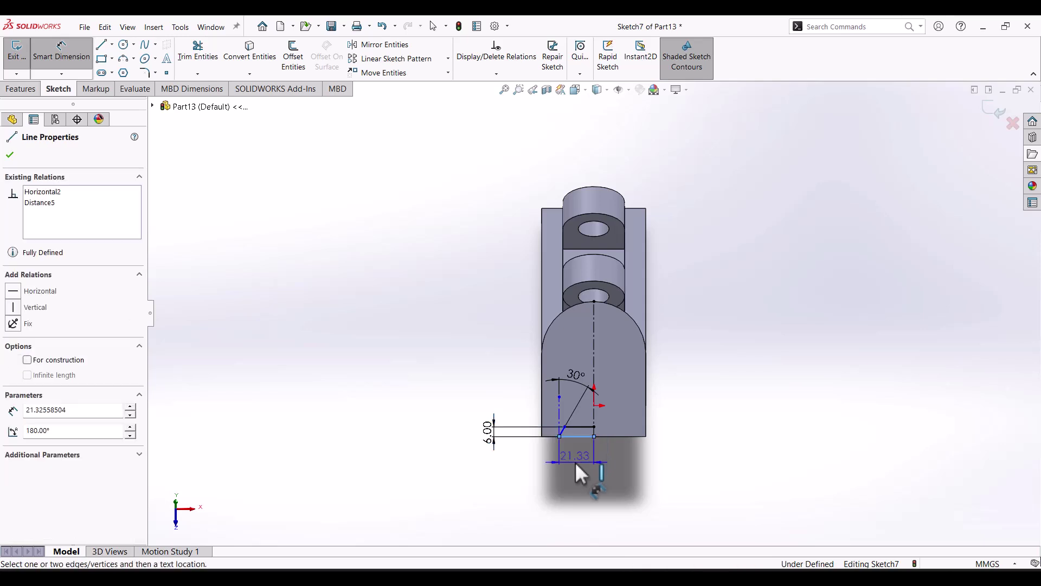
{"action": "left_click", "coordinate": [576, 459]}
{"action": "type", "text": "21"}
{"action": "key", "text": "Return"}
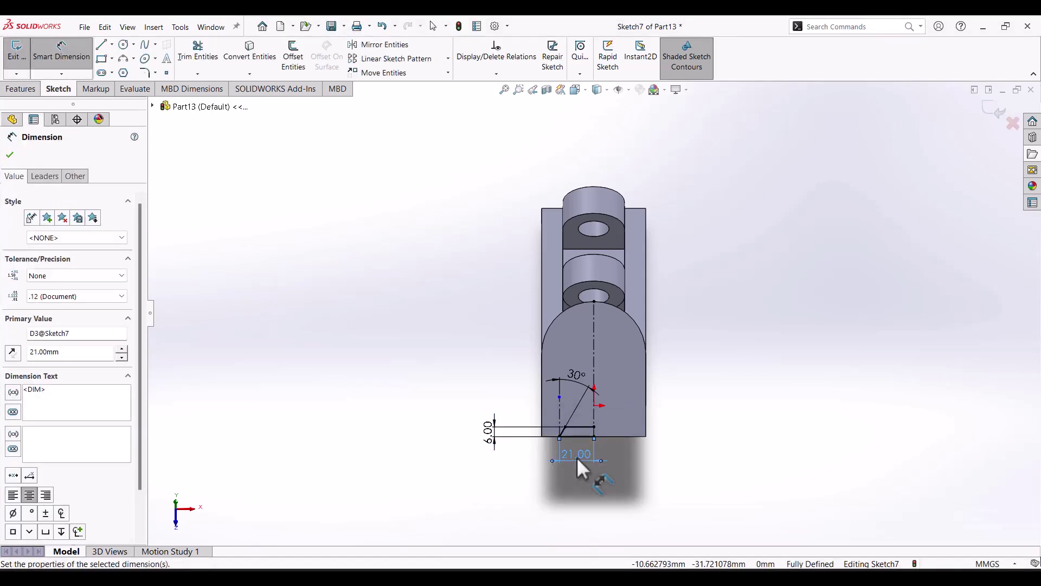
Mirror the half-trapezoid's top, slanted and base lines about the middle centerline.
{"action": "left_click", "coordinate": [385, 45]}
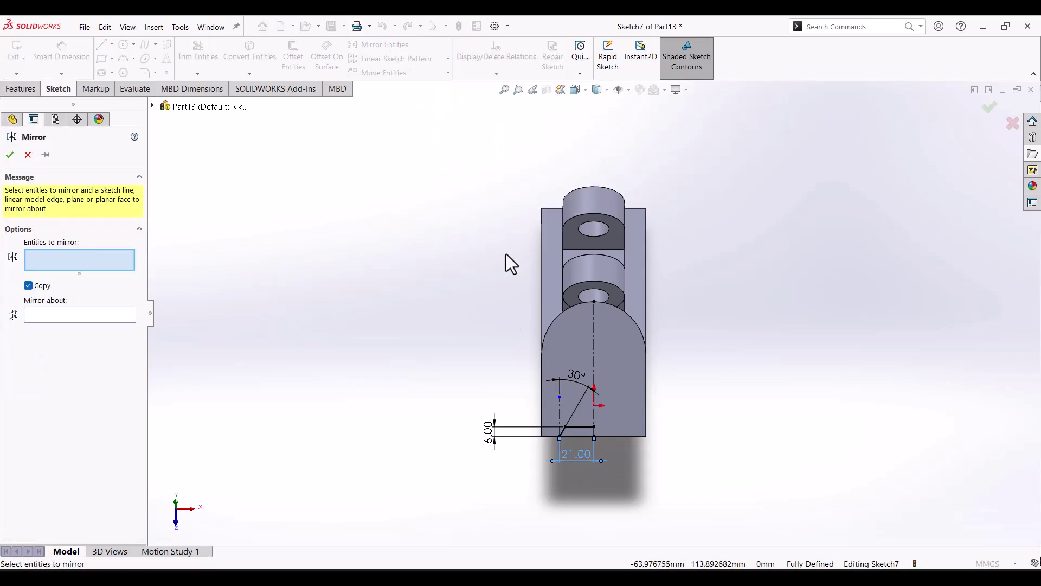
{"action": "left_click", "coordinate": [583, 426]}
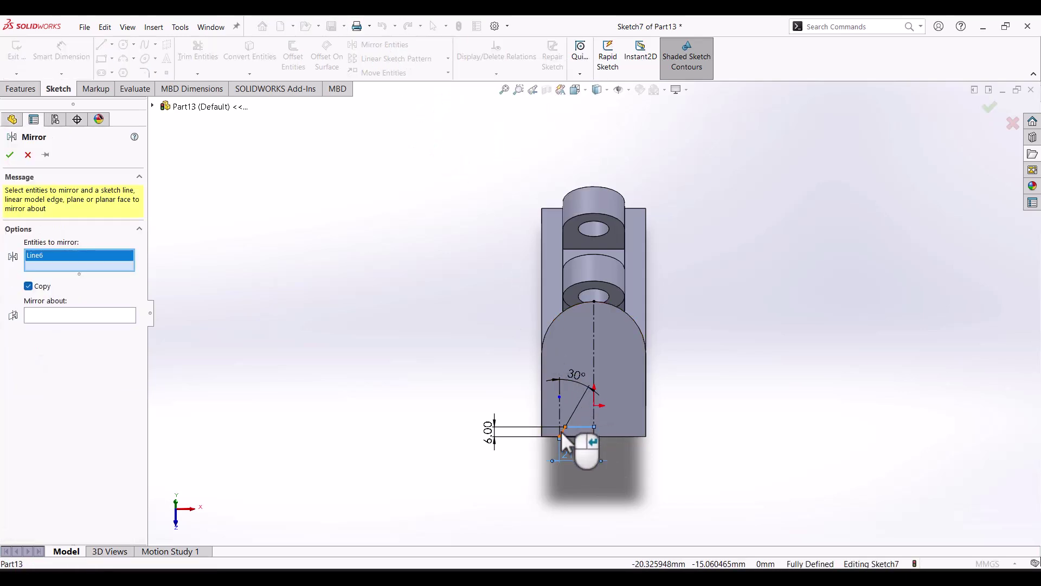
{"action": "left_click", "coordinate": [562, 433]}
{"action": "left_click", "coordinate": [576, 437]}
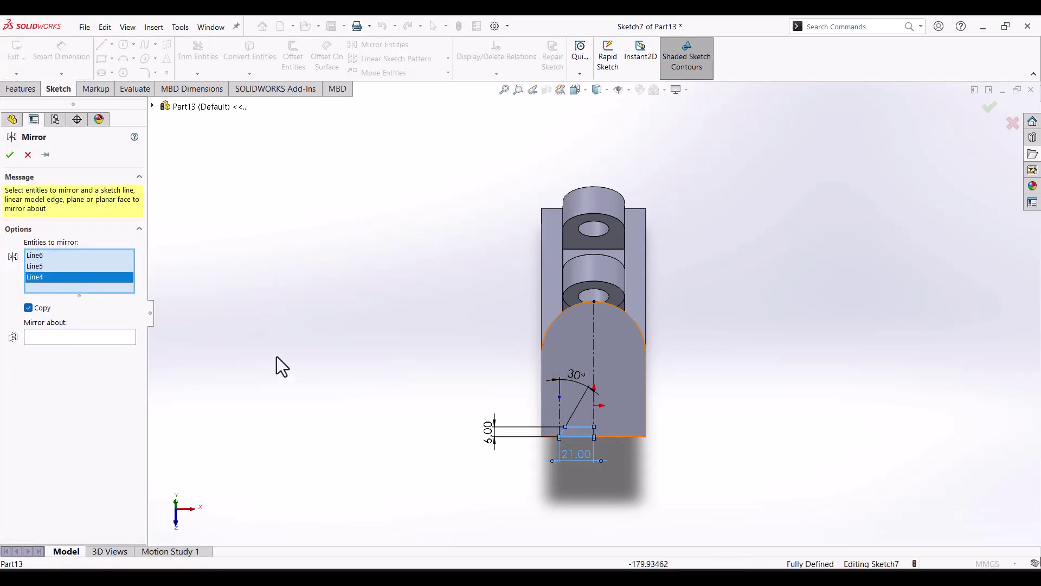
{"action": "left_click", "coordinate": [128, 342]}
{"action": "left_click", "coordinate": [593, 361]}
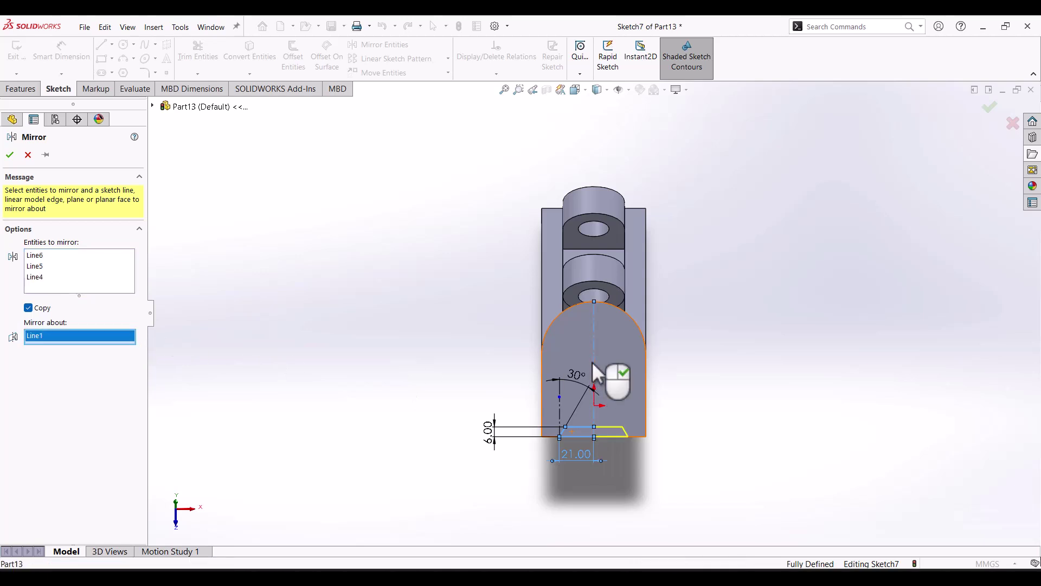
{"action": "left_click", "coordinate": [10, 155]}
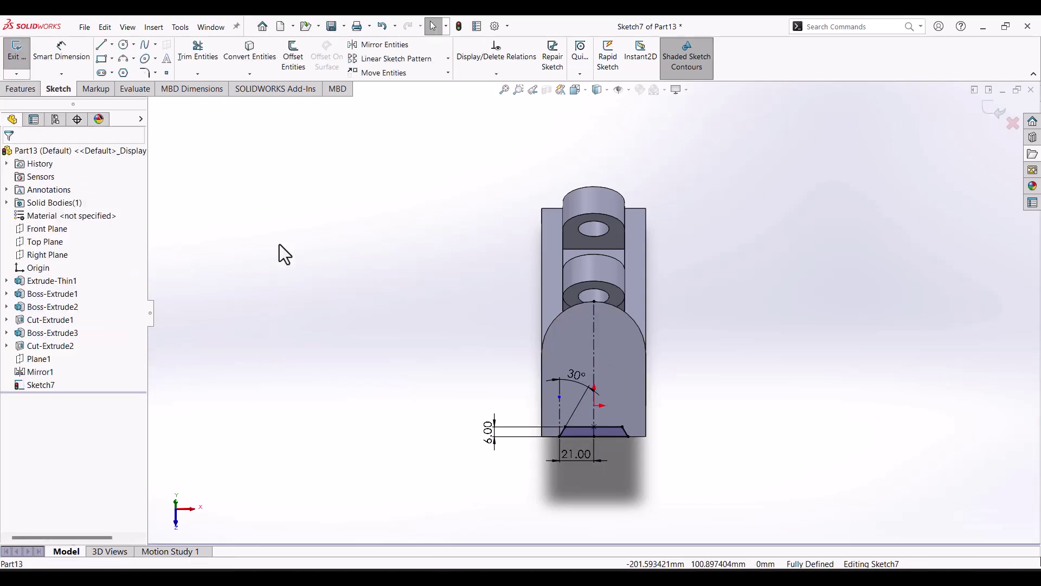
Cut the trapezoid profile through the tab with Extruded Cut set to Through All.
{"action": "left_click", "coordinate": [27, 91]}
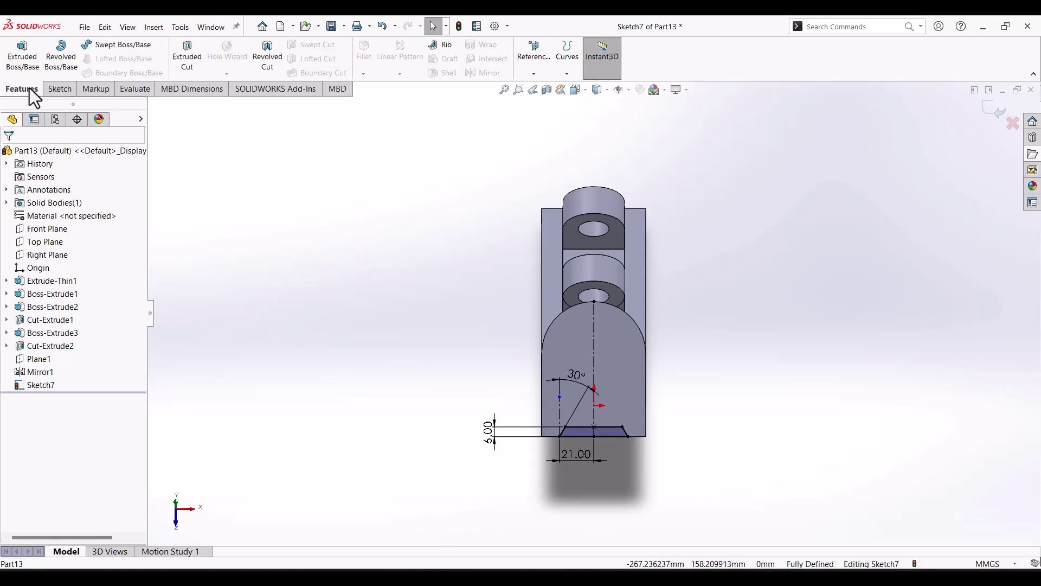
{"action": "left_click", "coordinate": [189, 61]}
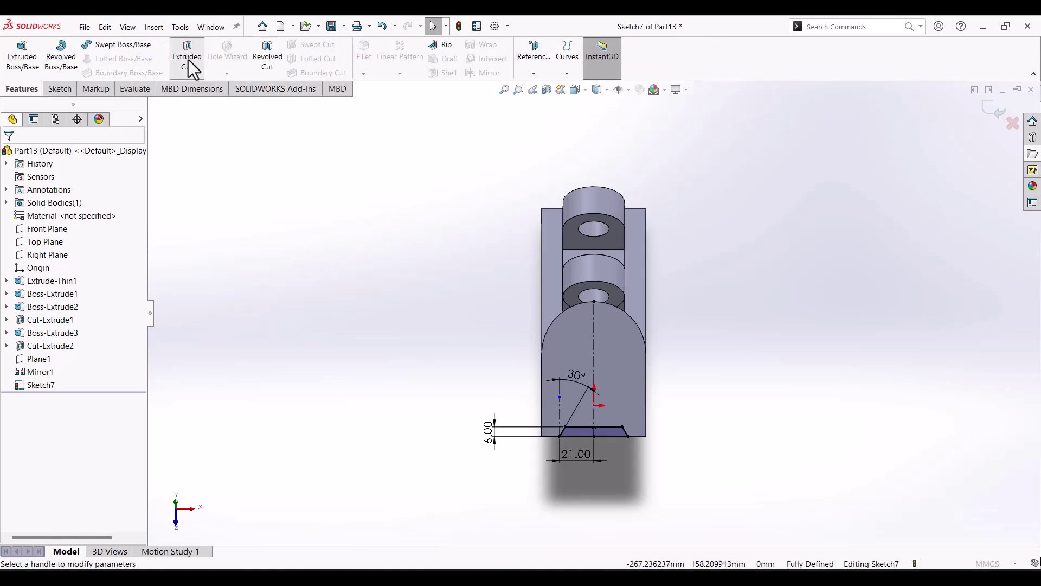
{"action": "left_click", "coordinate": [89, 231]}
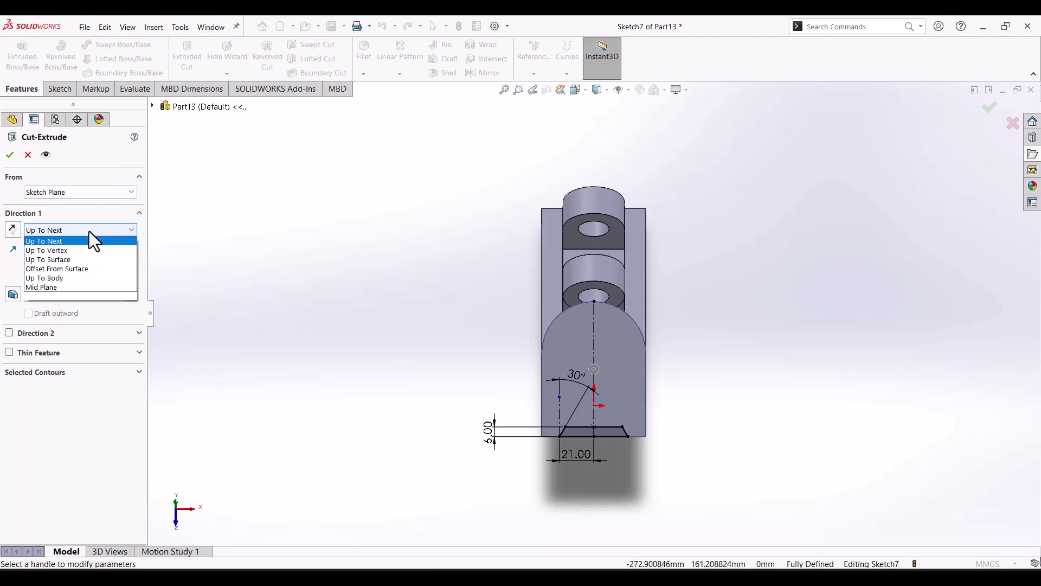
{"action": "left_click", "coordinate": [70, 249]}
{"action": "left_click", "coordinate": [10, 155]}
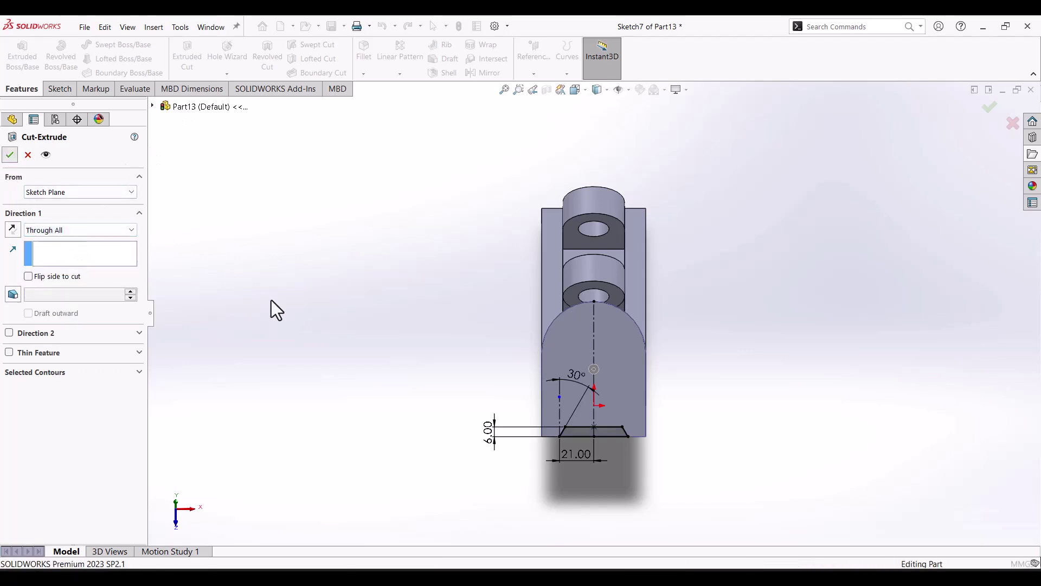
Start a sketch on the rounded tab's face and draw a vertical centerline about 77 mm long from the notch edge's midpoint to the arc's top.
{"action": "left_click", "coordinate": [601, 424]}
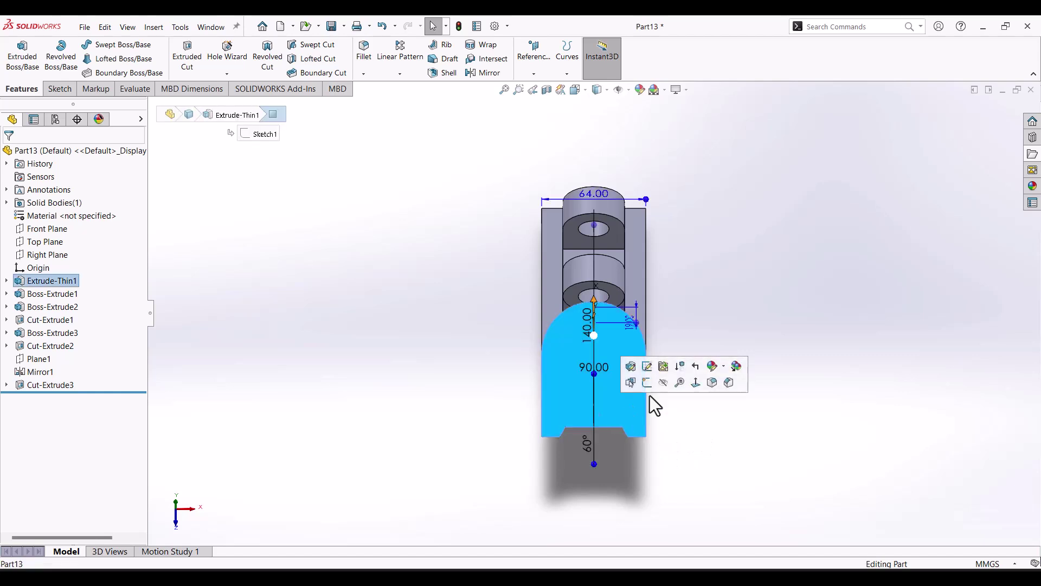
{"action": "left_click", "coordinate": [60, 90]}
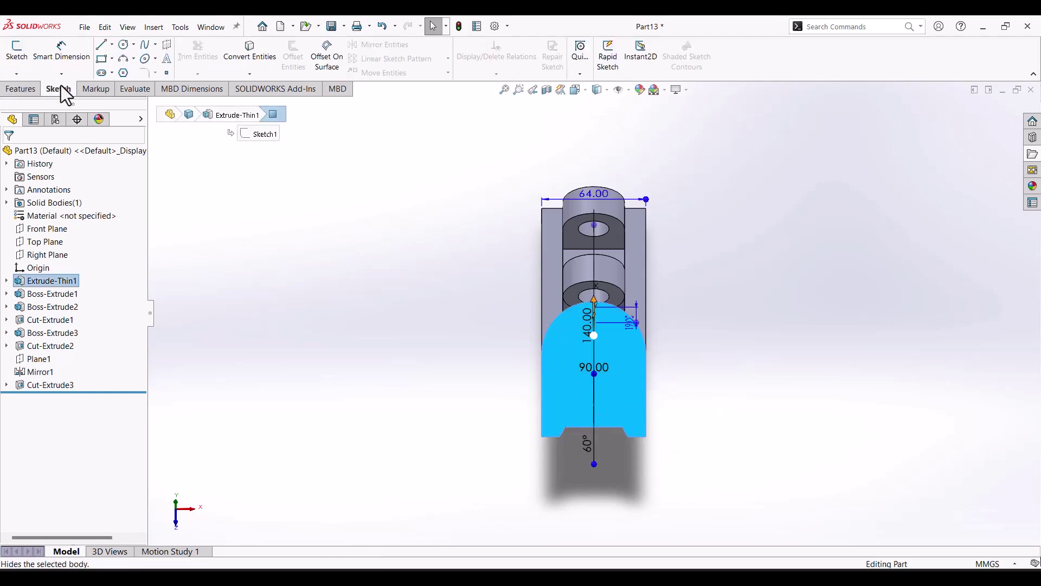
{"action": "left_click", "coordinate": [112, 46]}
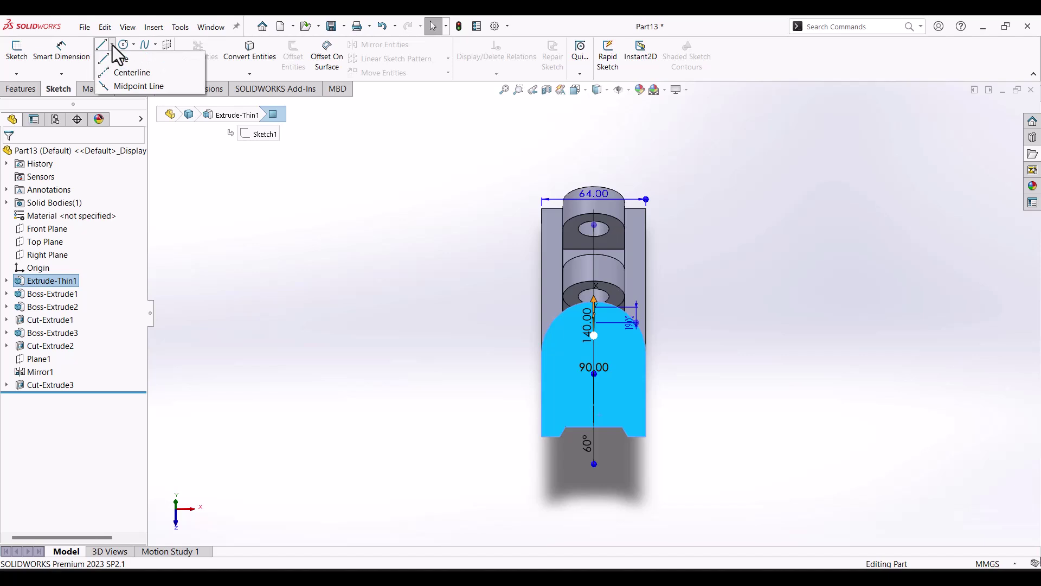
{"action": "left_click", "coordinate": [122, 73]}
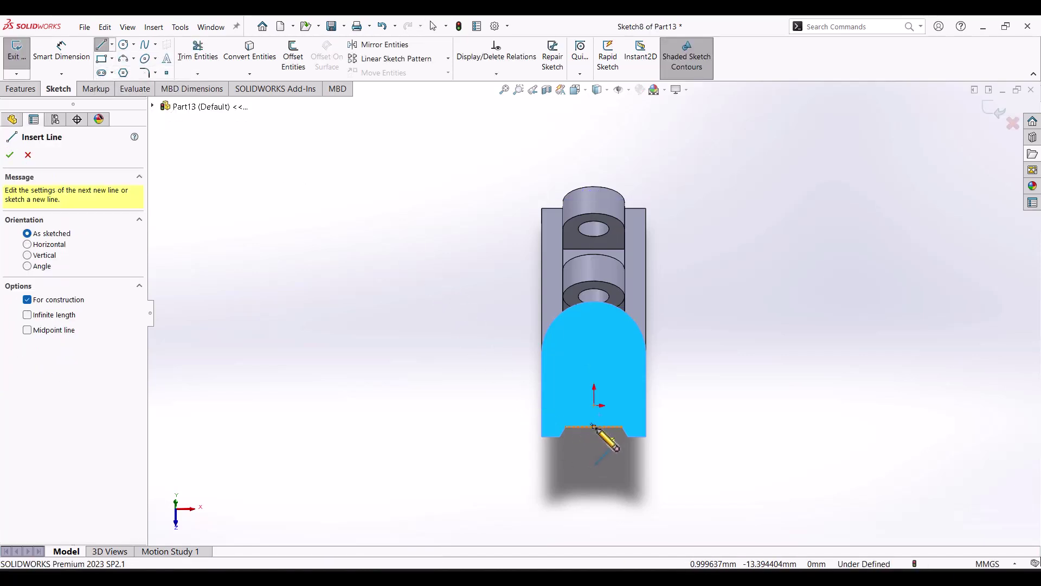
{"action": "left_click", "coordinate": [593, 427]}
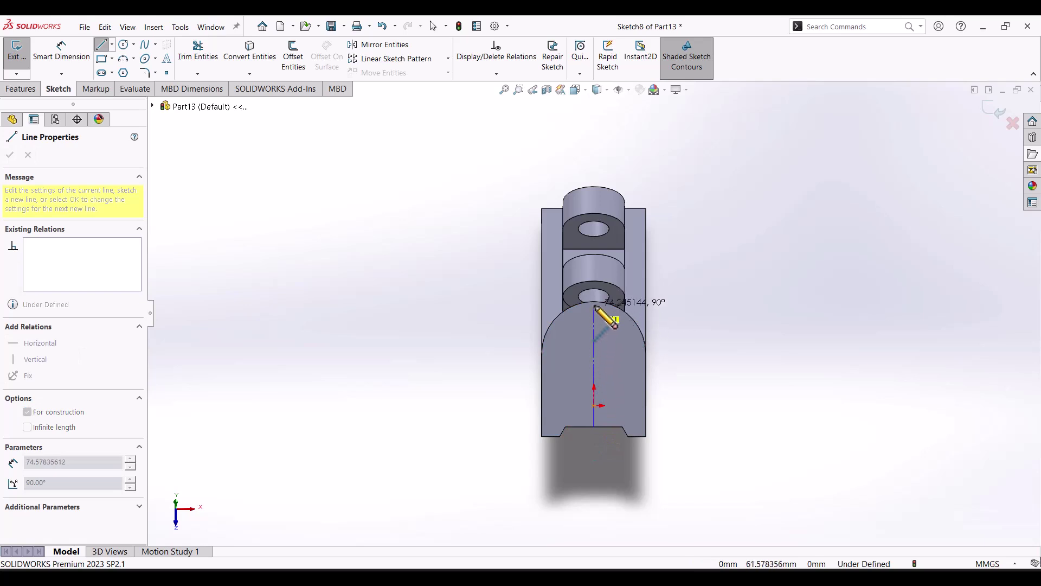
{"action": "left_click", "coordinate": [595, 301]}
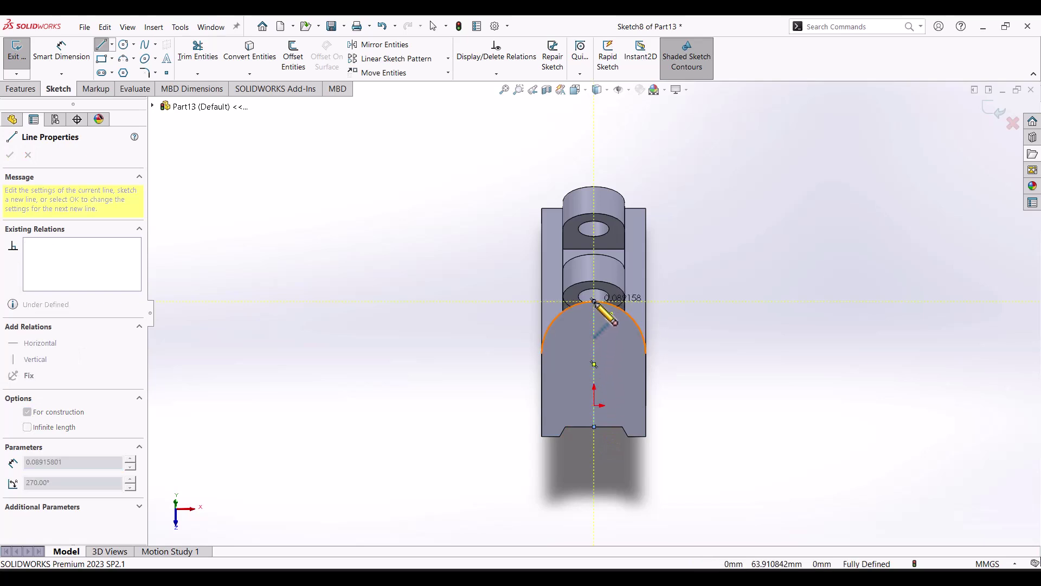
{"action": "key", "text": "Escape"}
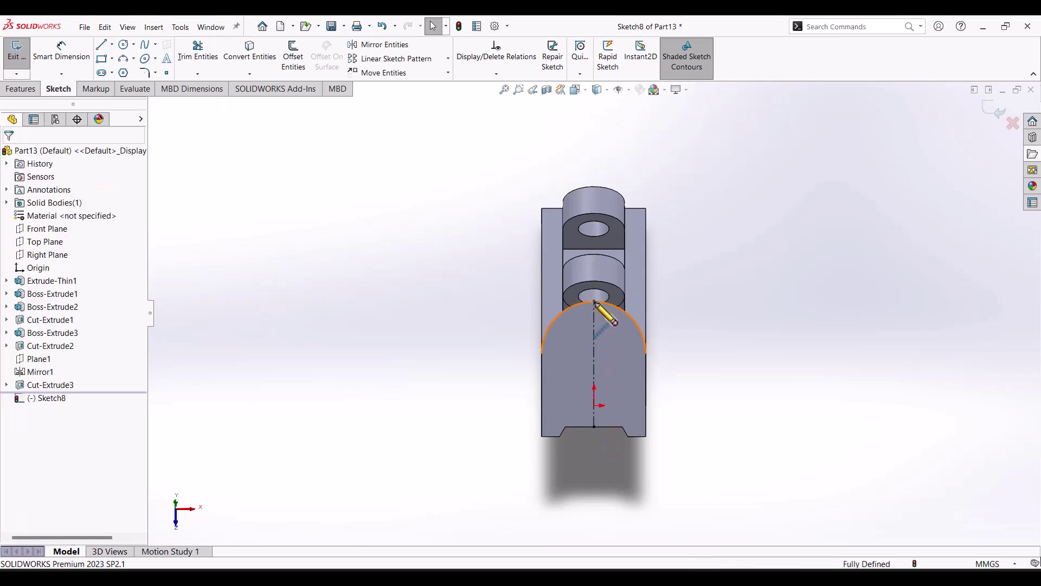
Draw a line about 10 mm to the left along the notch edge from the centerline, continuing about 75 mm vertically up to the arc.
{"action": "left_click", "coordinate": [101, 46]}
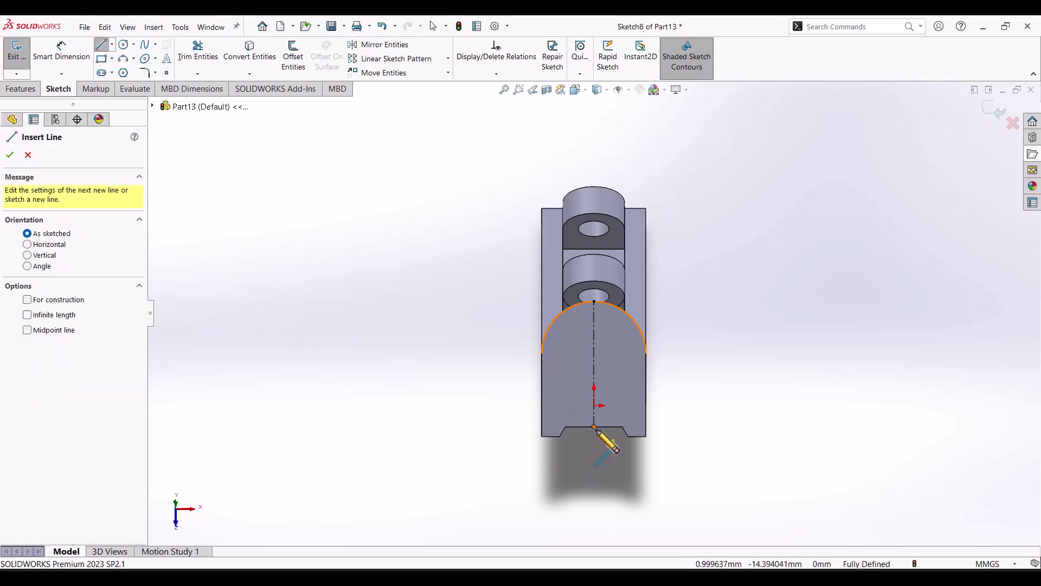
{"action": "left_click", "coordinate": [578, 427]}
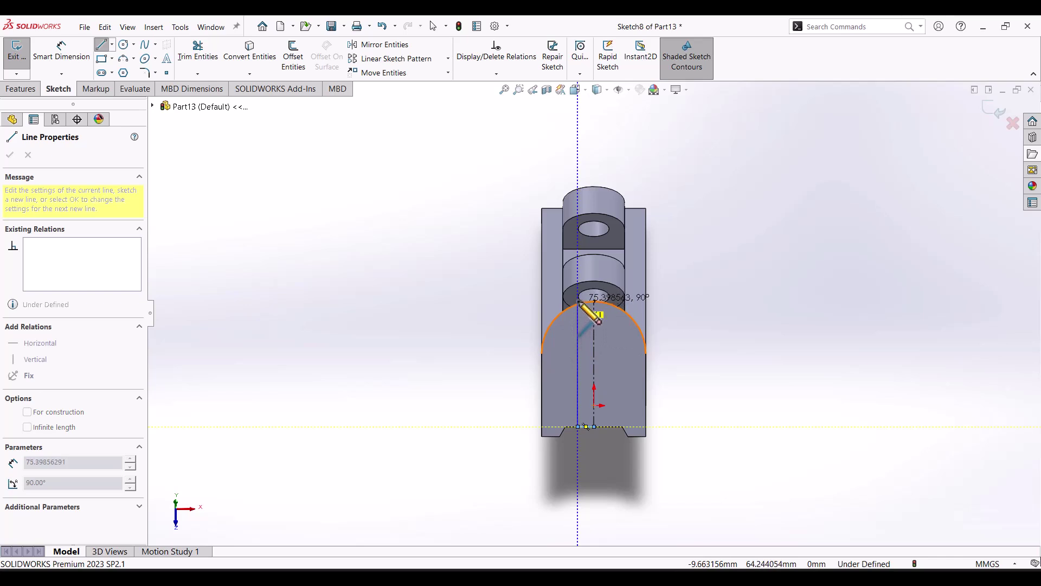
{"action": "left_click", "coordinate": [579, 304]}
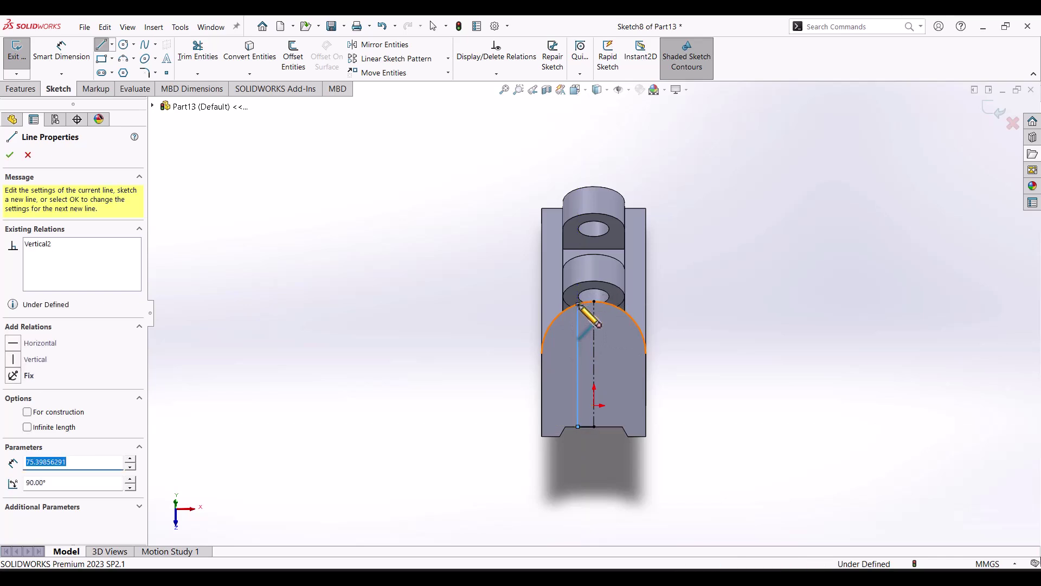
{"action": "key", "text": "Escape"}
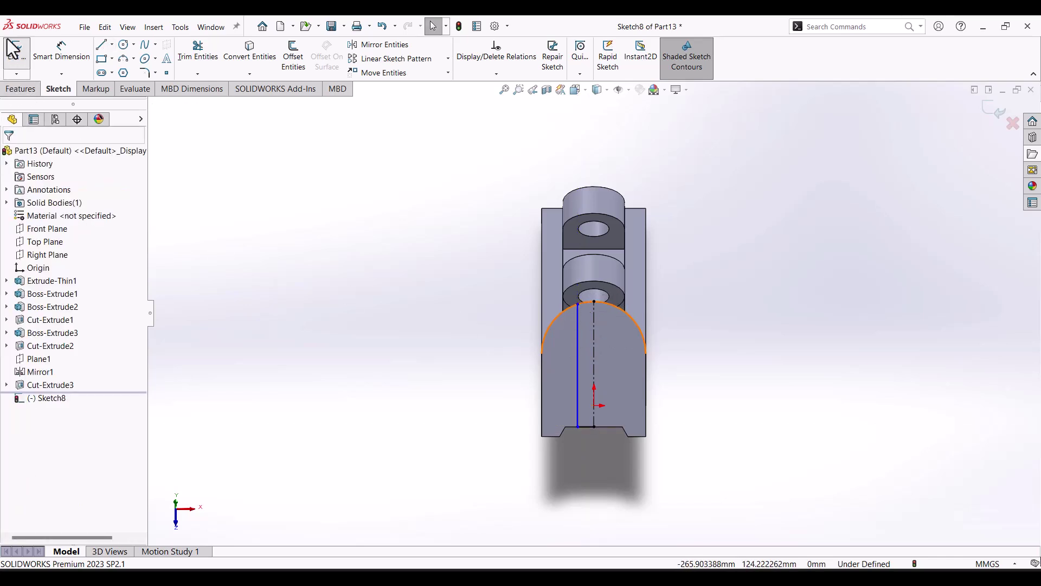
Mirror the vertical line and the short notch-edge line about the vertical centerline.
{"action": "left_click", "coordinate": [381, 47]}
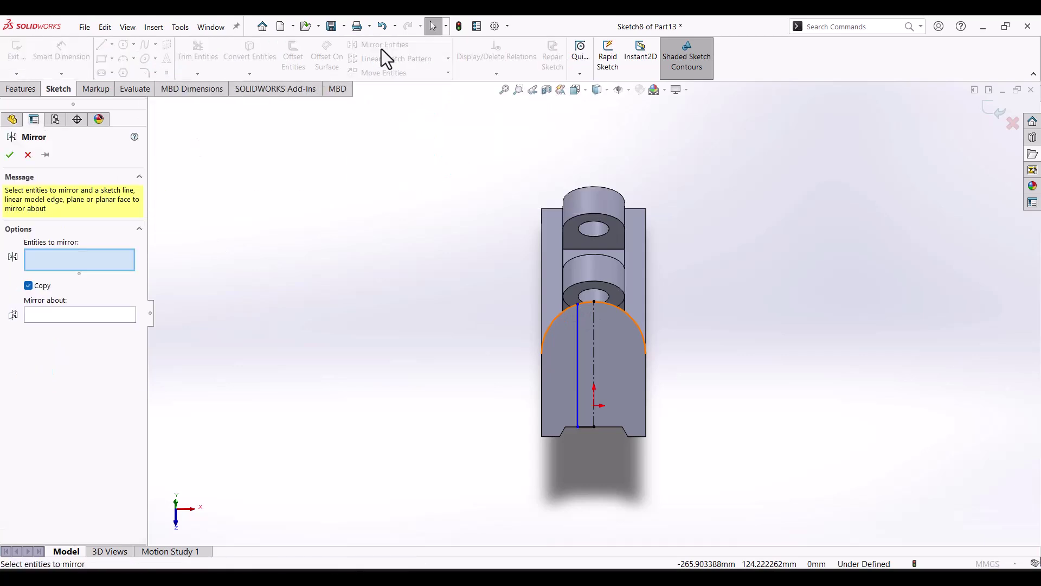
{"action": "left_click", "coordinate": [578, 359]}
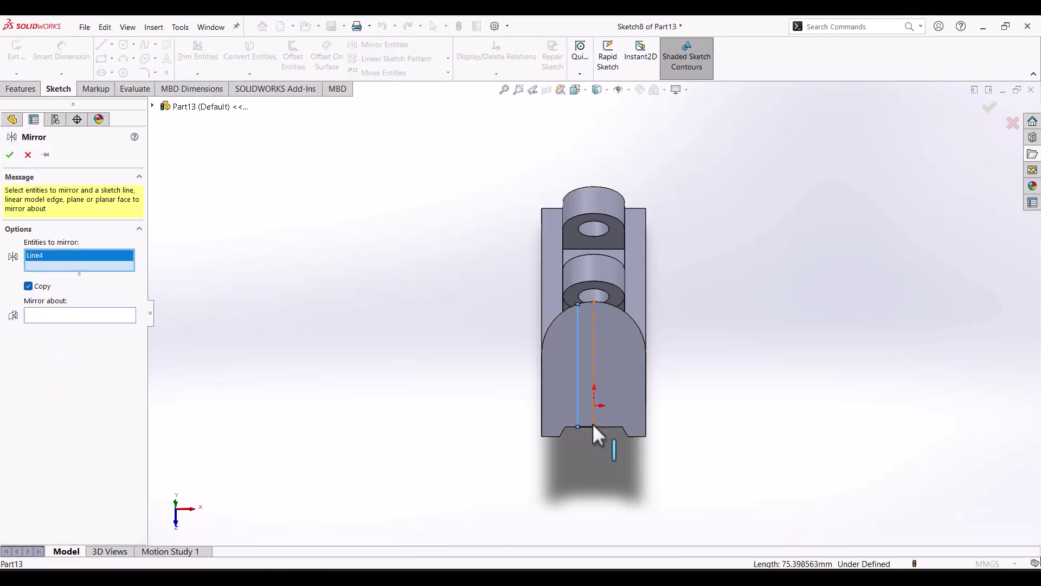
{"action": "left_click", "coordinate": [587, 426]}
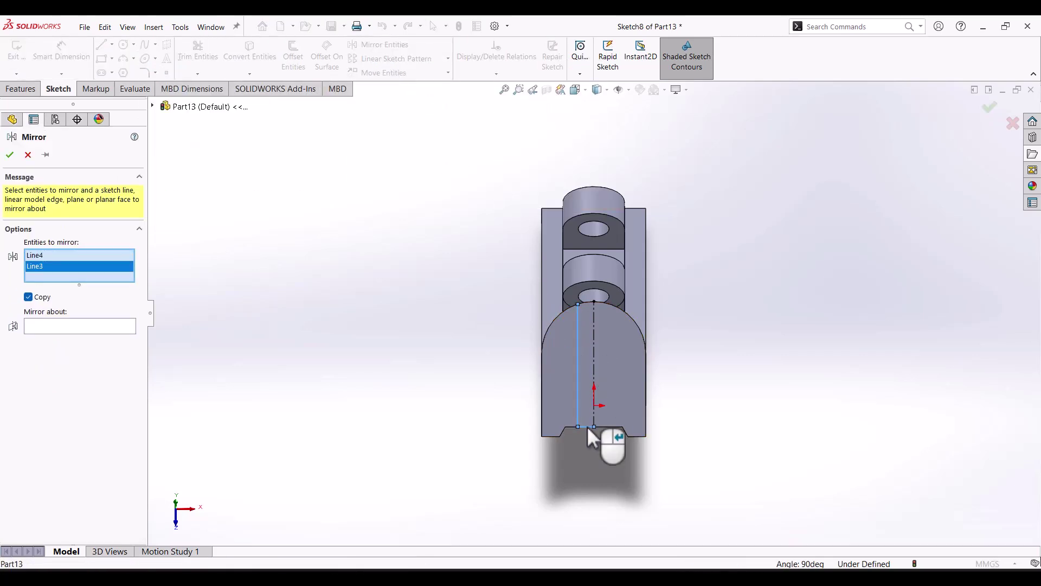
{"action": "left_click", "coordinate": [36, 326]}
{"action": "left_click", "coordinate": [594, 336]}
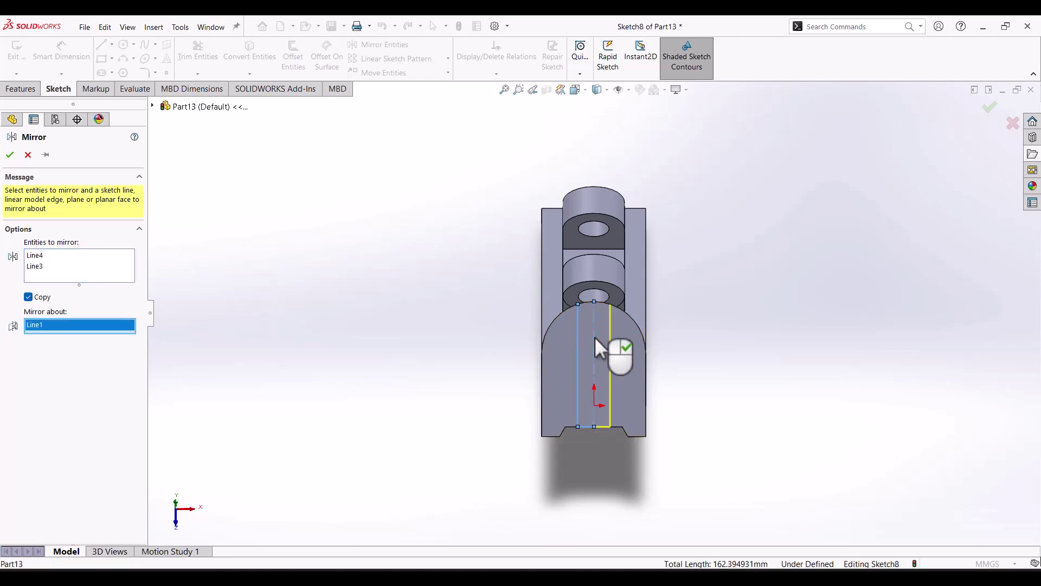
{"action": "left_click", "coordinate": [10, 156]}
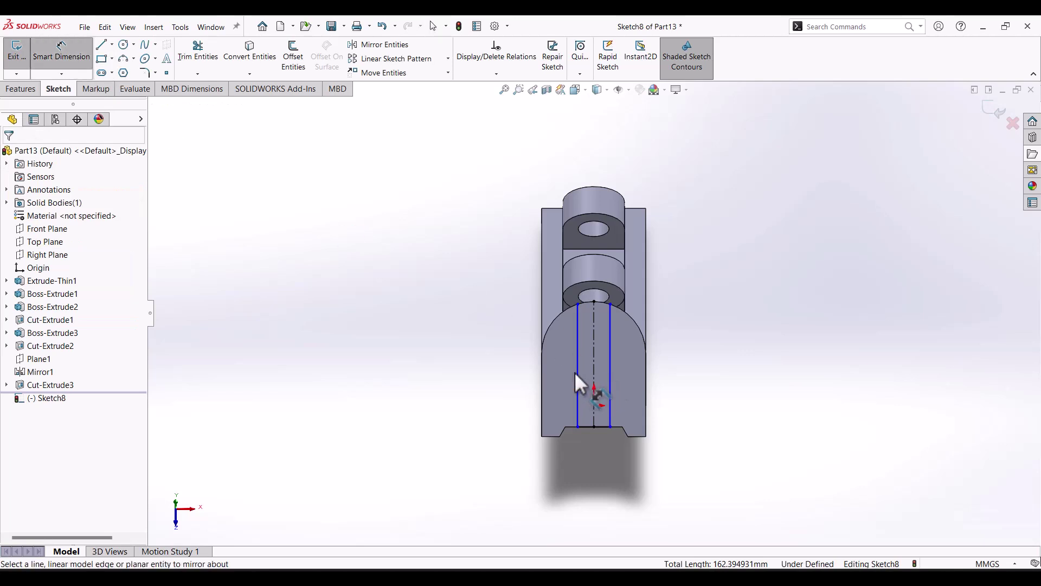
Dimension the distance between the two vertical slot lines and set it to 22 mm.
{"action": "left_click", "coordinate": [611, 377]}
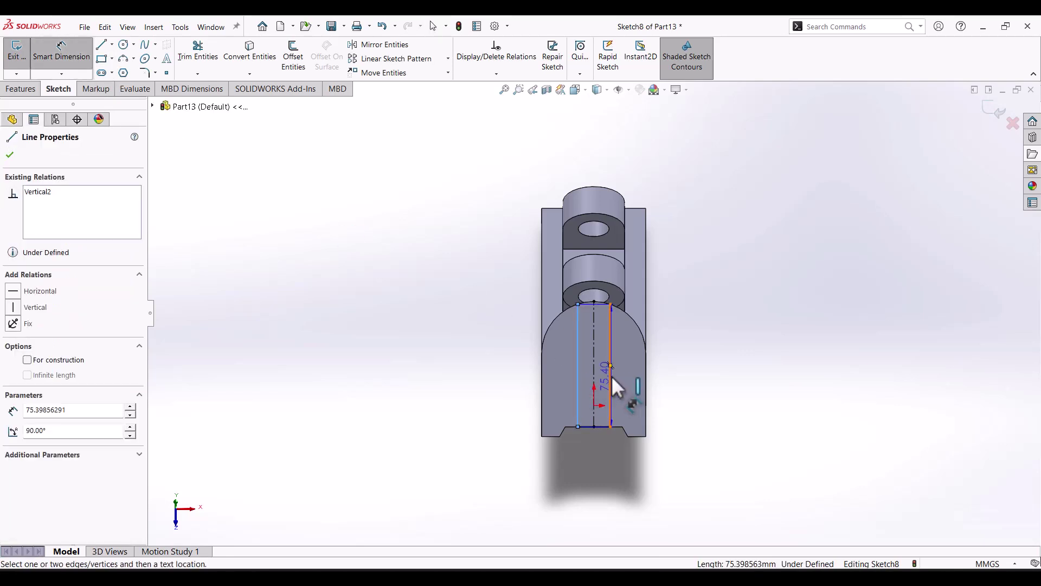
{"action": "left_click", "coordinate": [612, 376]}
{"action": "left_click", "coordinate": [593, 453]}
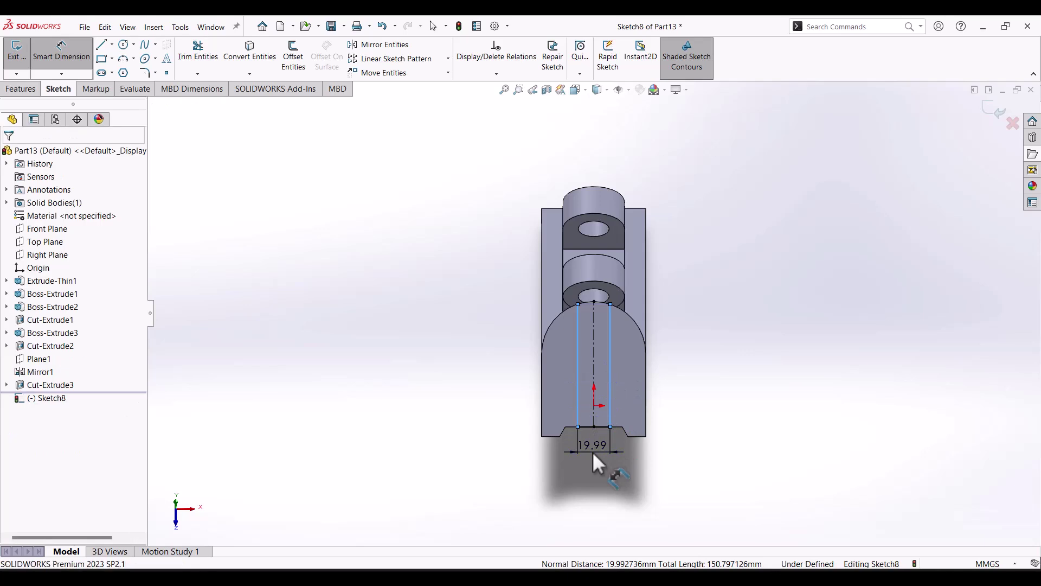
{"action": "type", "text": "22"}
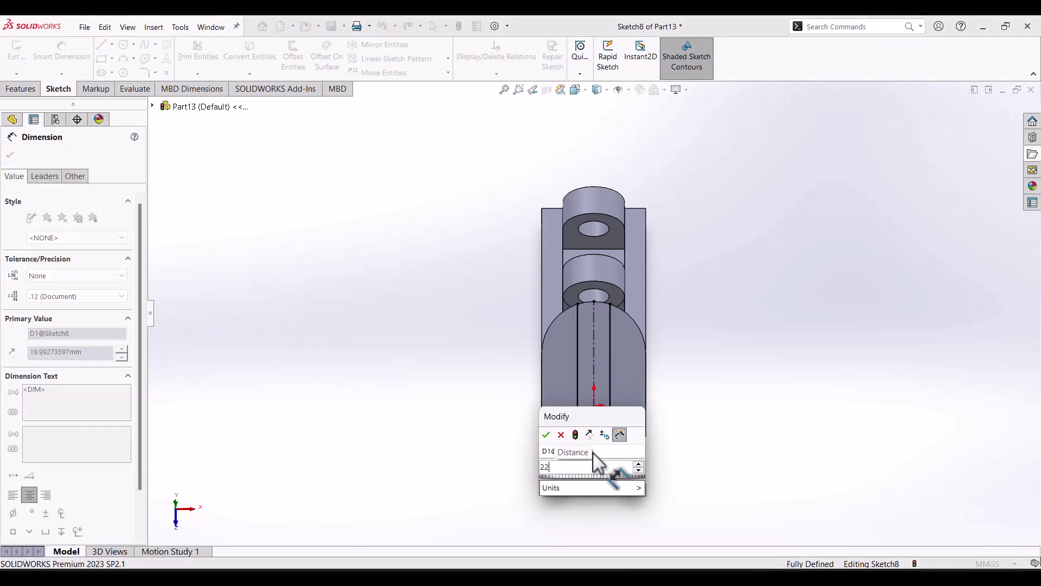
{"action": "key", "text": "Return"}
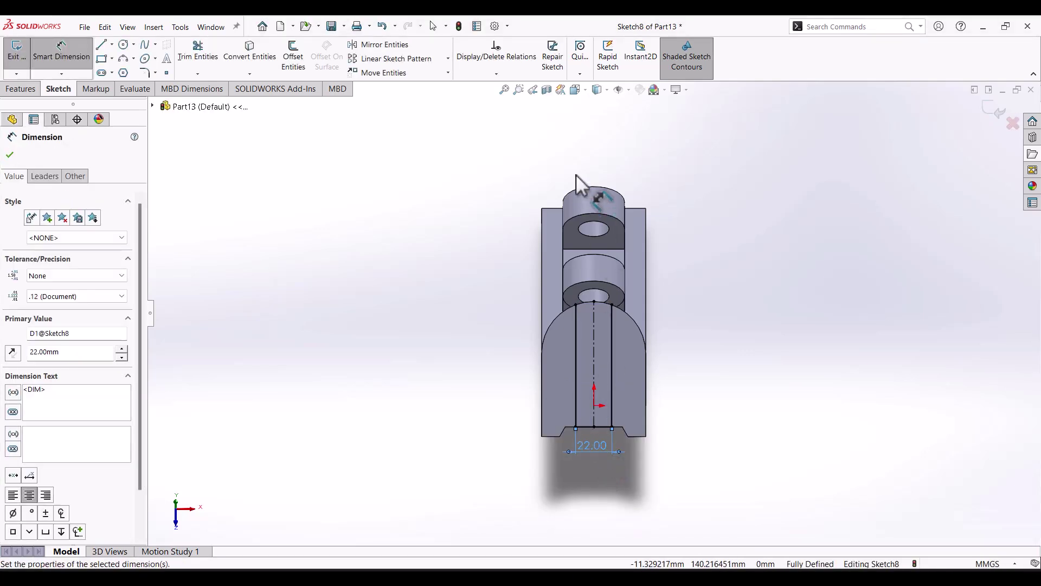
Cut the slot profile into the rounded tab with a Blind Extruded Cut 6 mm deep.
{"action": "left_click", "coordinate": [578, 90]}
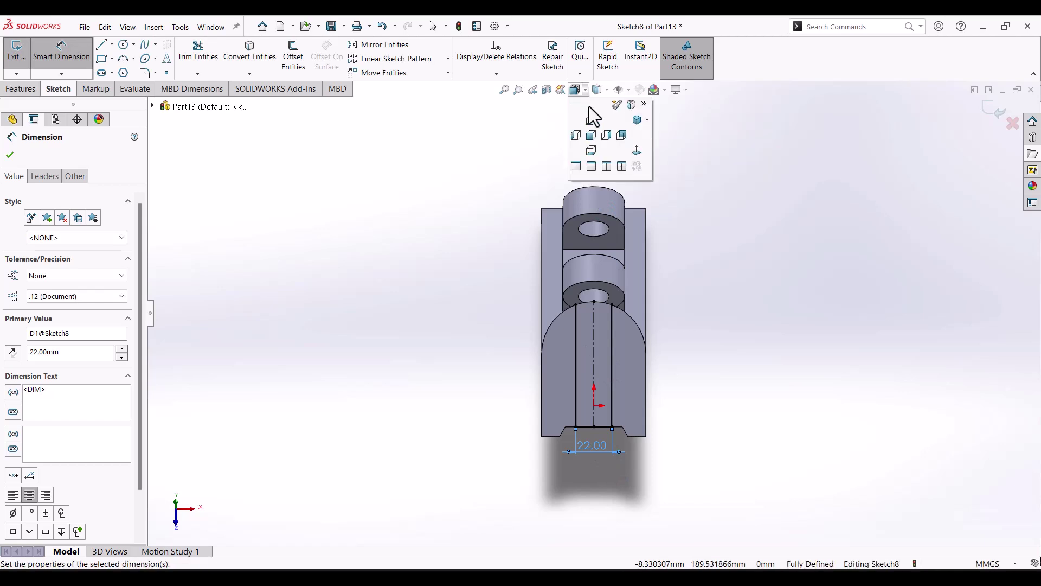
{"action": "left_click", "coordinate": [637, 120]}
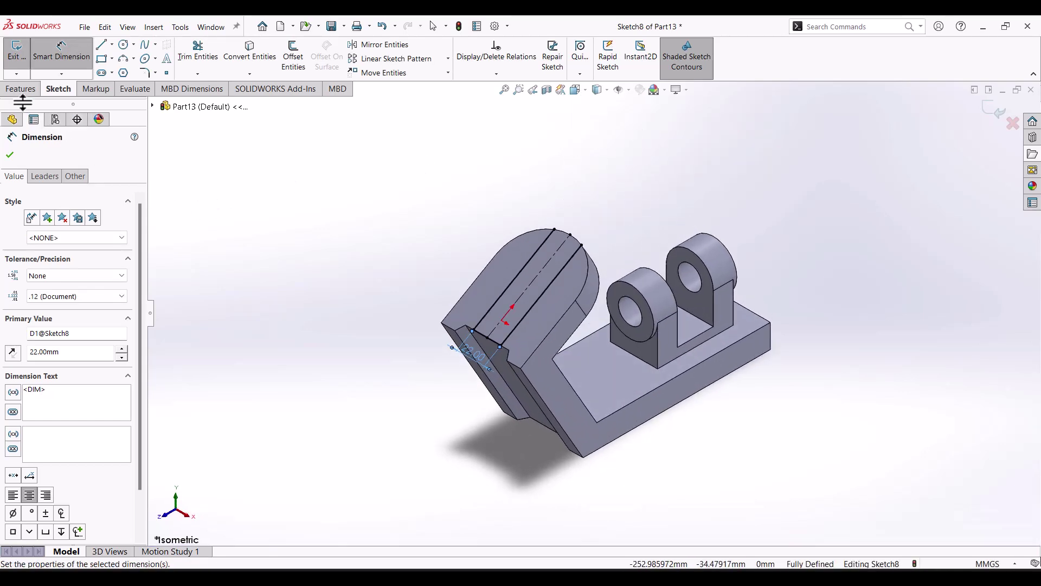
{"action": "left_click", "coordinate": [22, 89]}
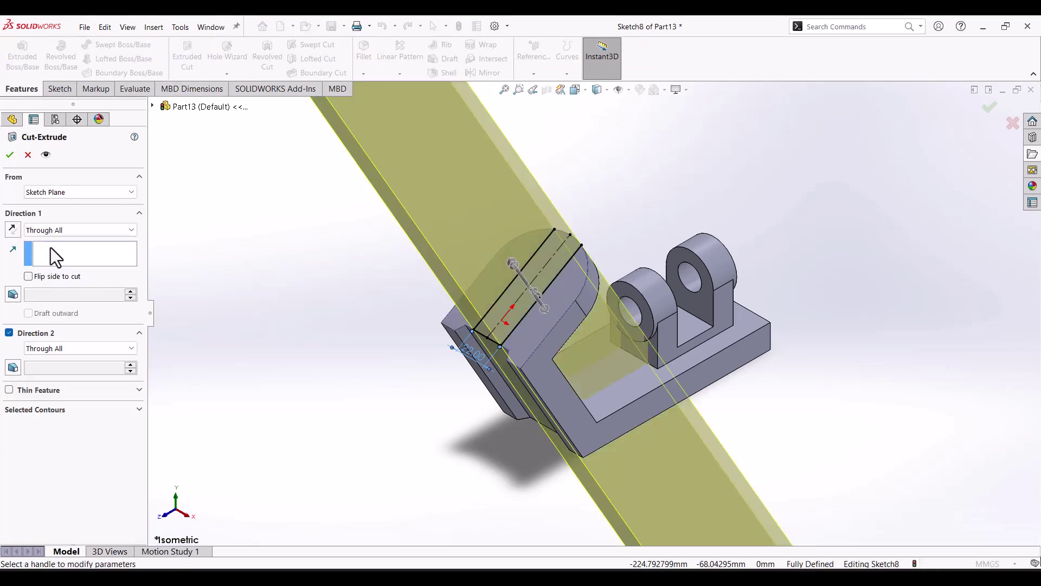
{"action": "left_click", "coordinate": [73, 228]}
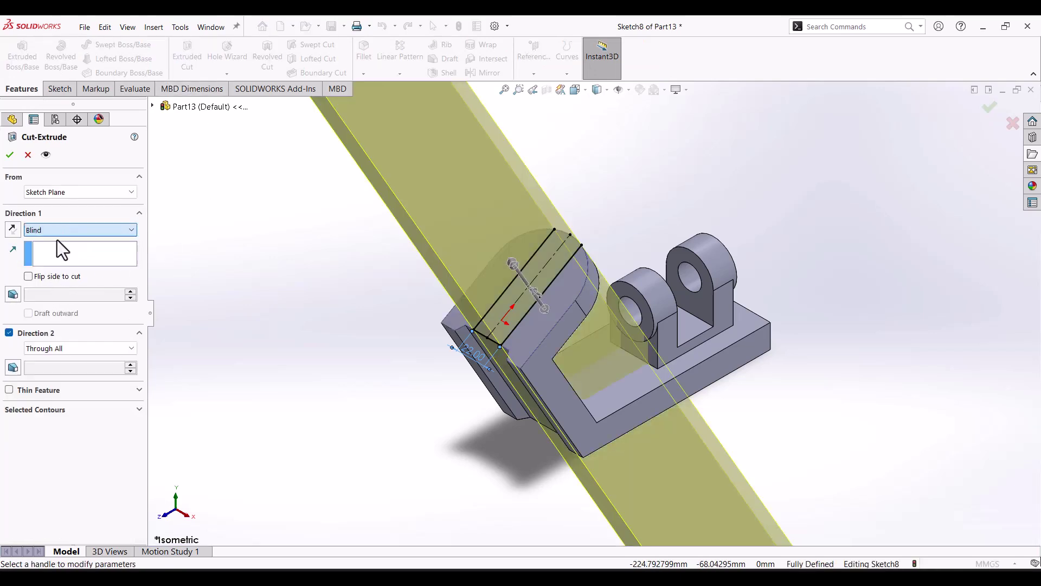
{"action": "left_click", "coordinate": [57, 240]}
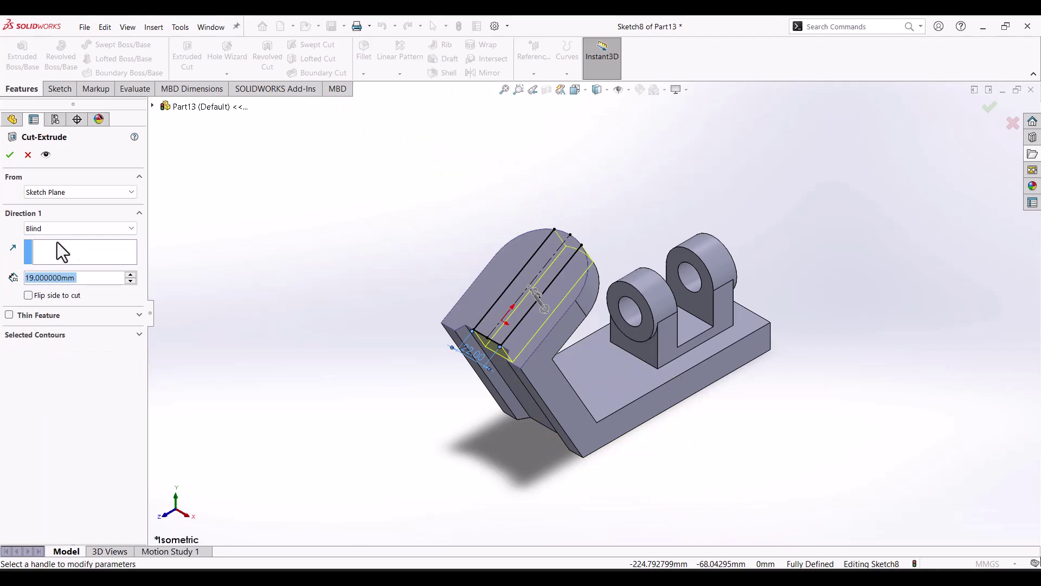
{"action": "type", "text": "6"}
{"action": "key", "text": "Return"}
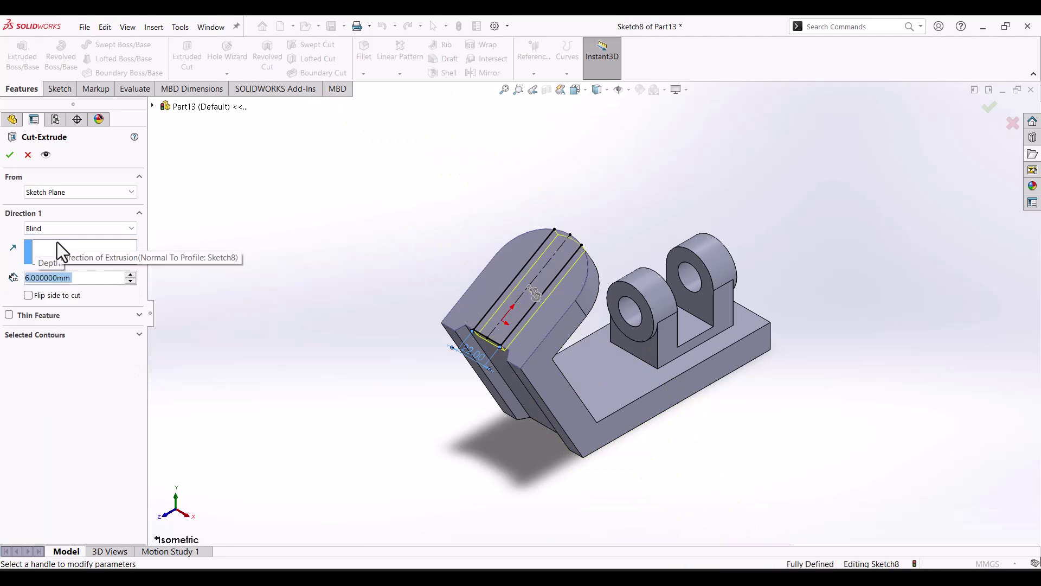
{"action": "left_click", "coordinate": [10, 154]}
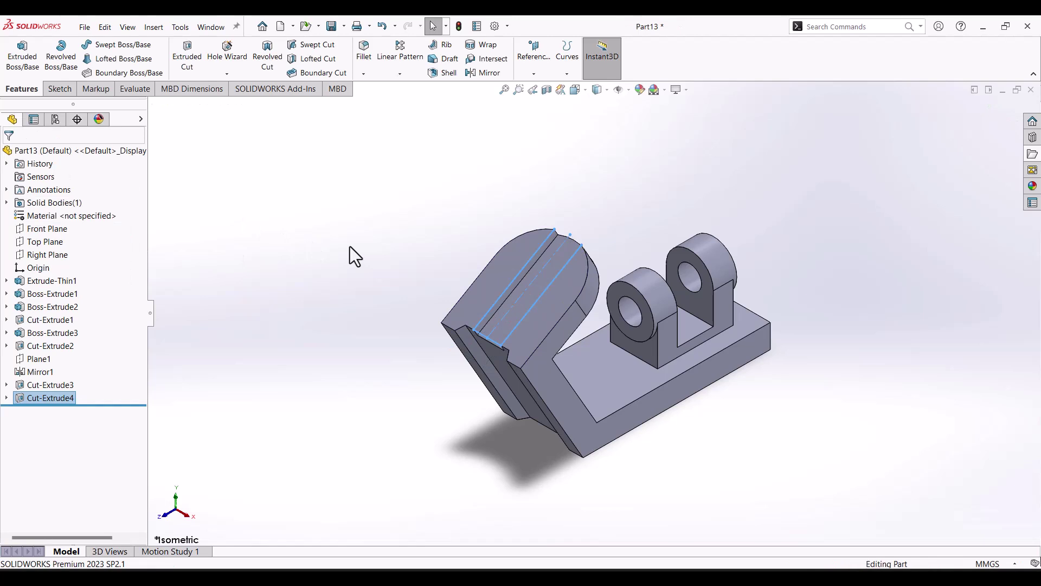
Start a sketch on the rounded tab's face and draw a circle of about 20 mm radius centred on the tab's arc.
{"action": "left_click", "coordinate": [500, 275]}
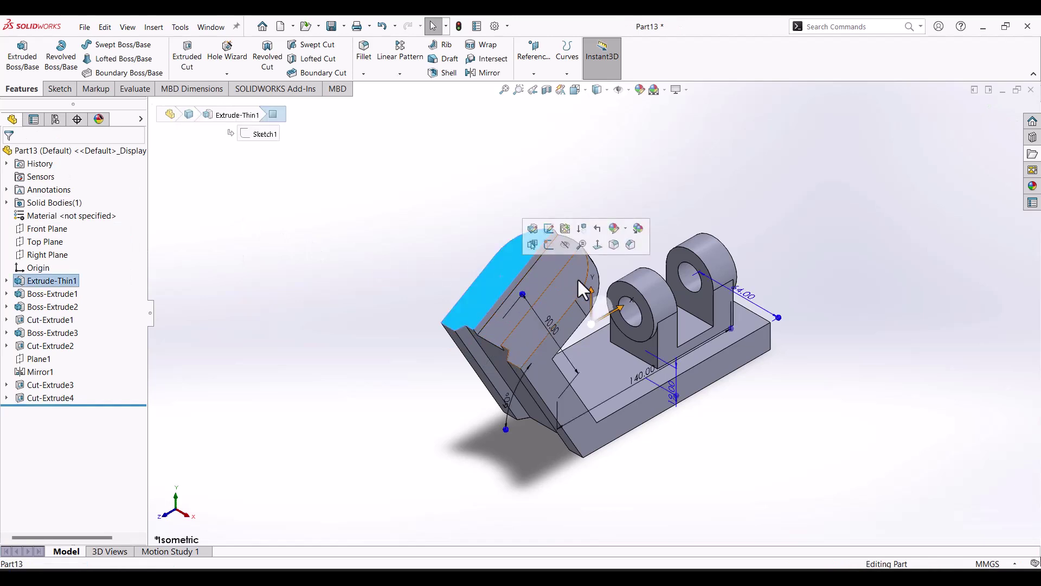
{"action": "left_click", "coordinate": [597, 245]}
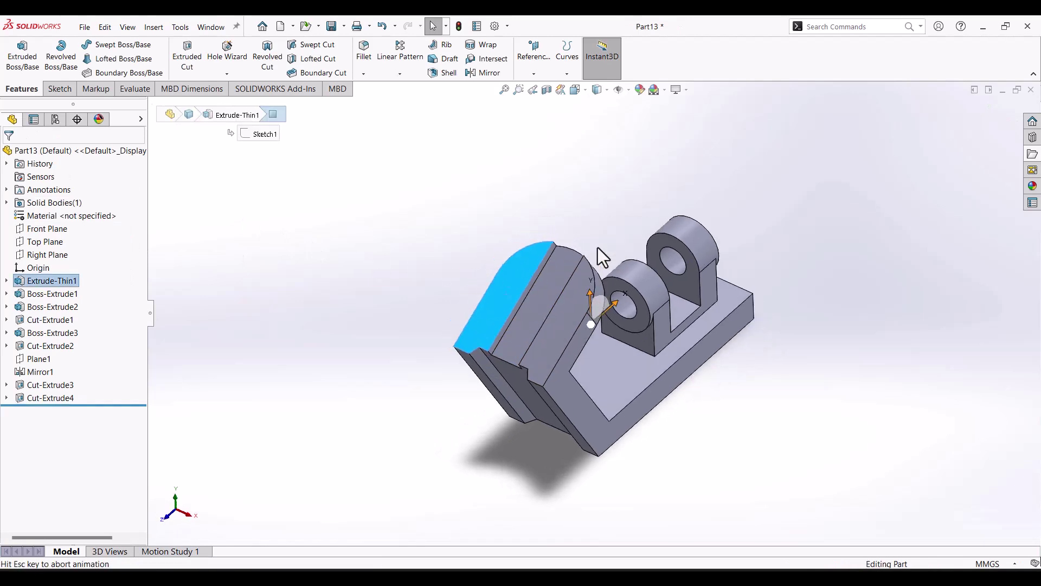
{"action": "left_click", "coordinate": [72, 89]}
{"action": "left_click", "coordinate": [124, 45]}
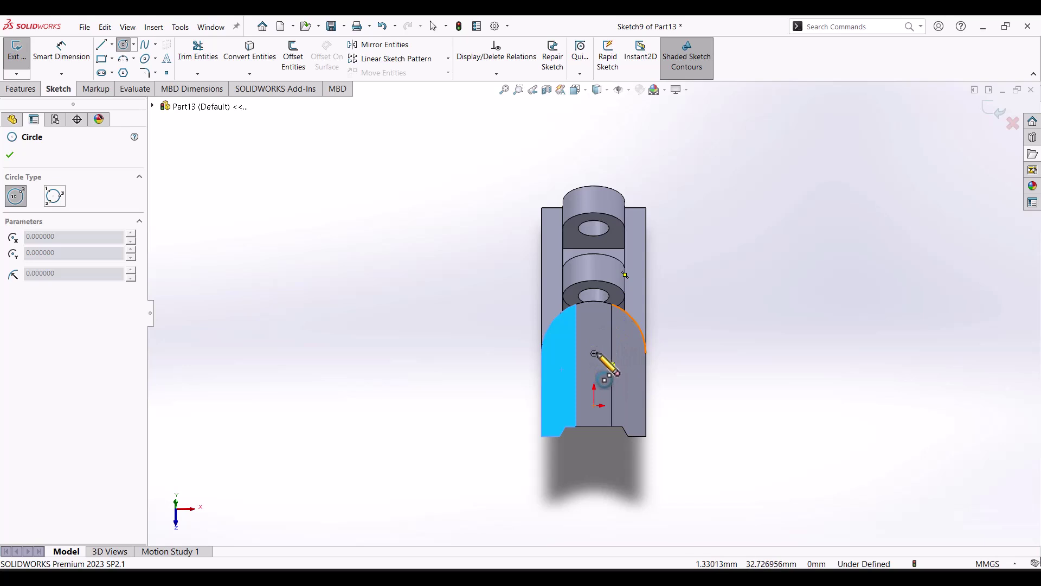
{"action": "left_click", "coordinate": [594, 353]}
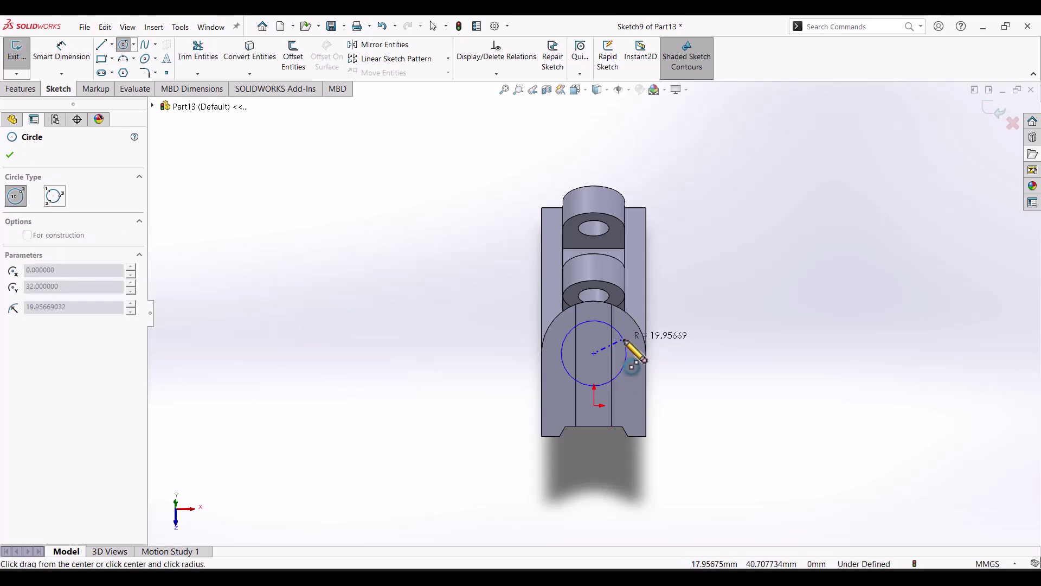
{"action": "left_click", "coordinate": [626, 340]}
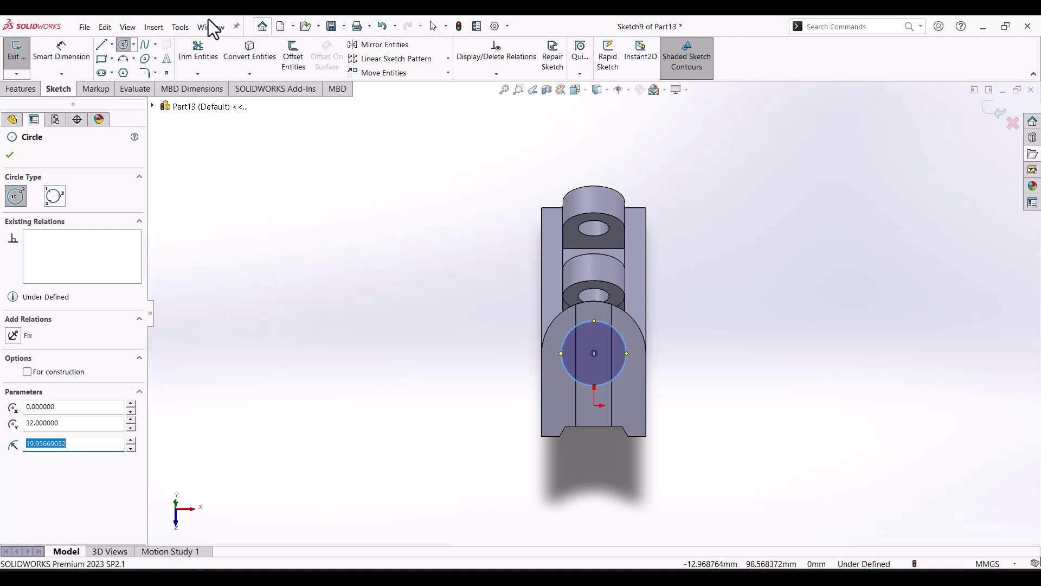
Dimension the circle on the tab and set its diameter to 32 mm.
{"action": "left_click", "coordinate": [76, 61]}
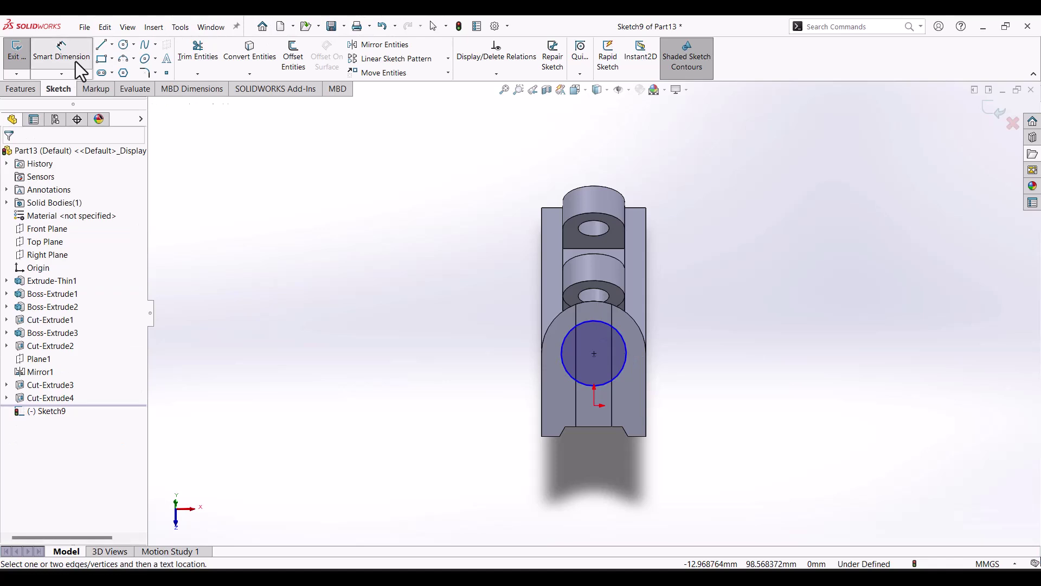
{"action": "left_click", "coordinate": [627, 345]}
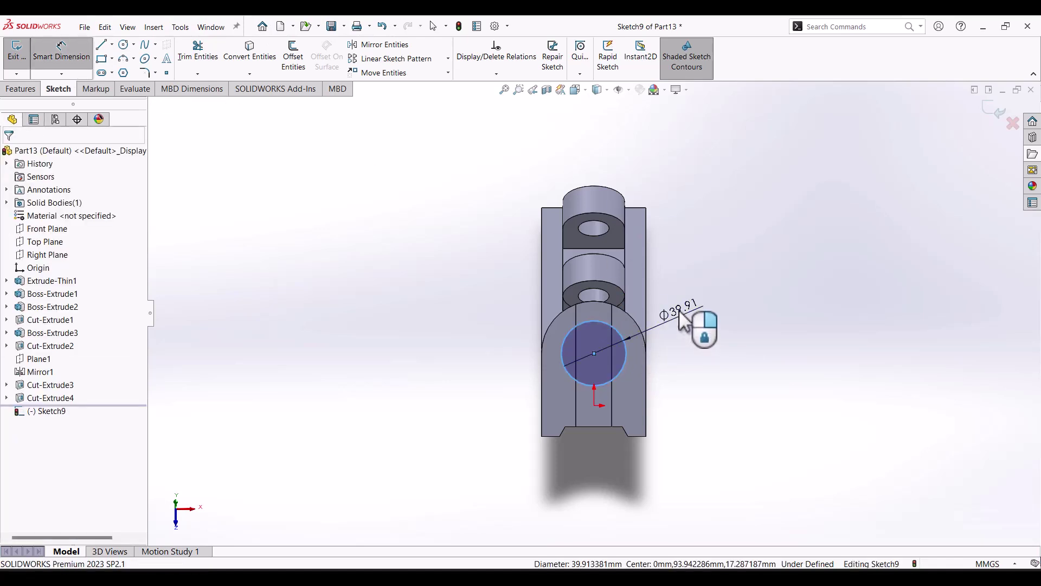
{"action": "left_click", "coordinate": [679, 310]}
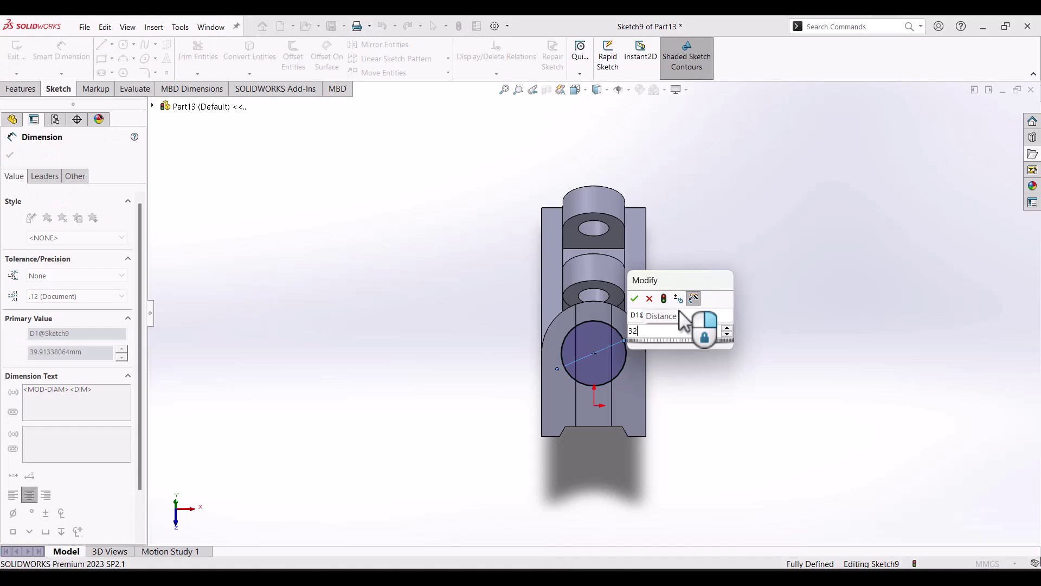
{"action": "key", "text": "Return"}
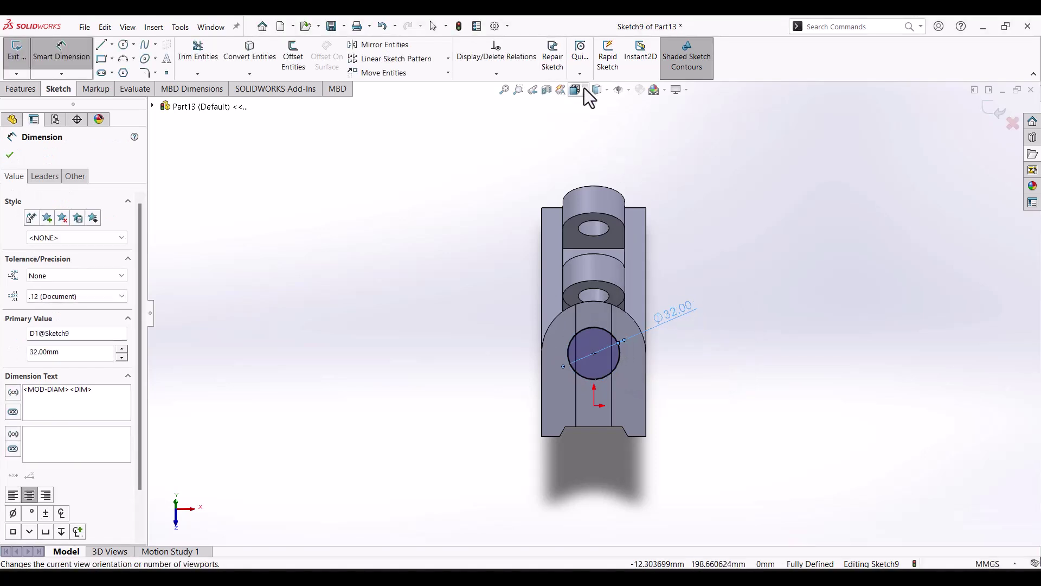
Cut the 32 mm circle into the tab with a Blind Extruded Cut 9 mm deep.
{"action": "left_click", "coordinate": [584, 88]}
{"action": "left_click", "coordinate": [637, 120]}
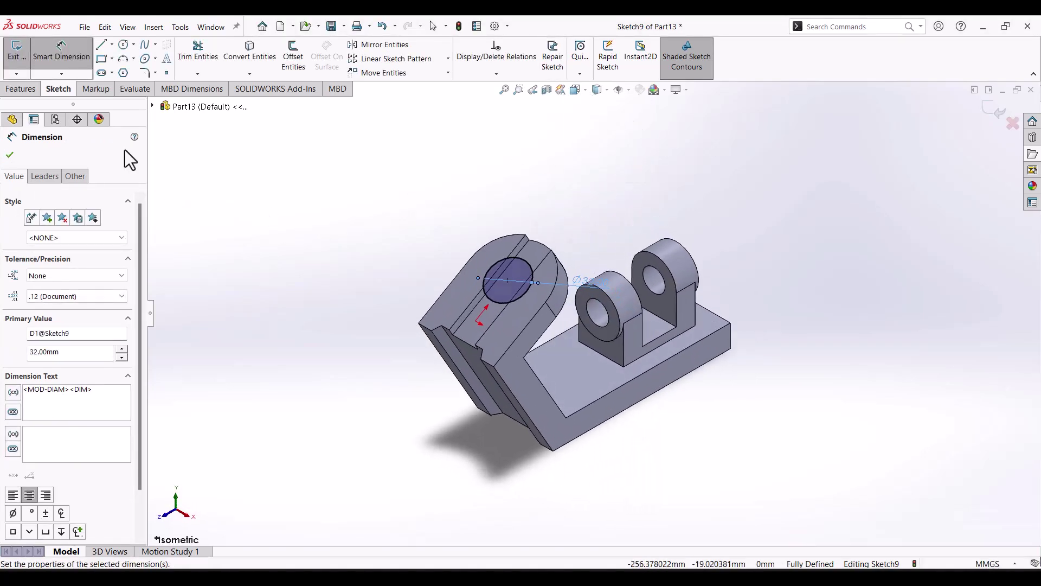
{"action": "left_click", "coordinate": [24, 89]}
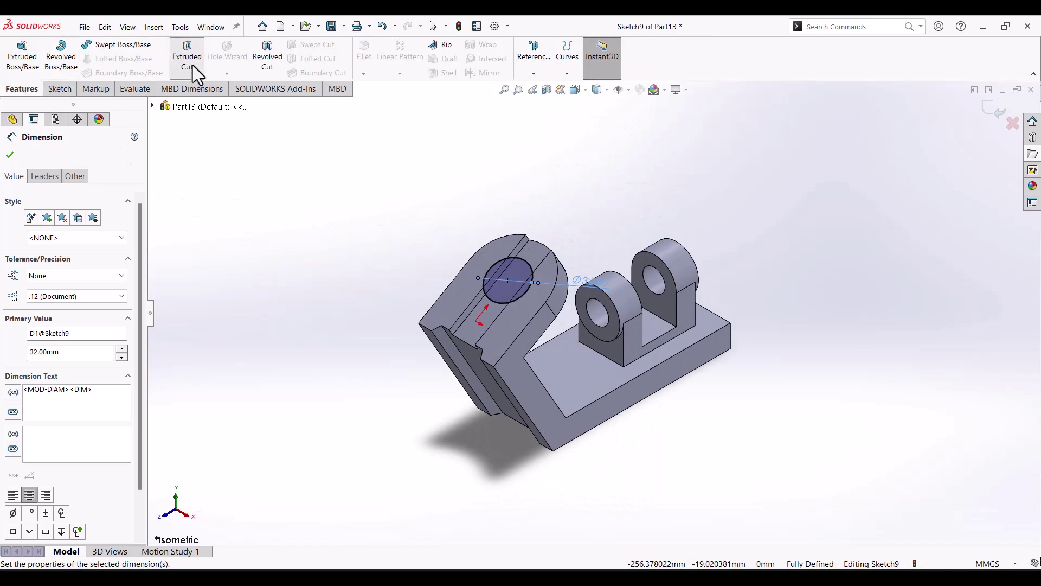
{"action": "left_click", "coordinate": [193, 65]}
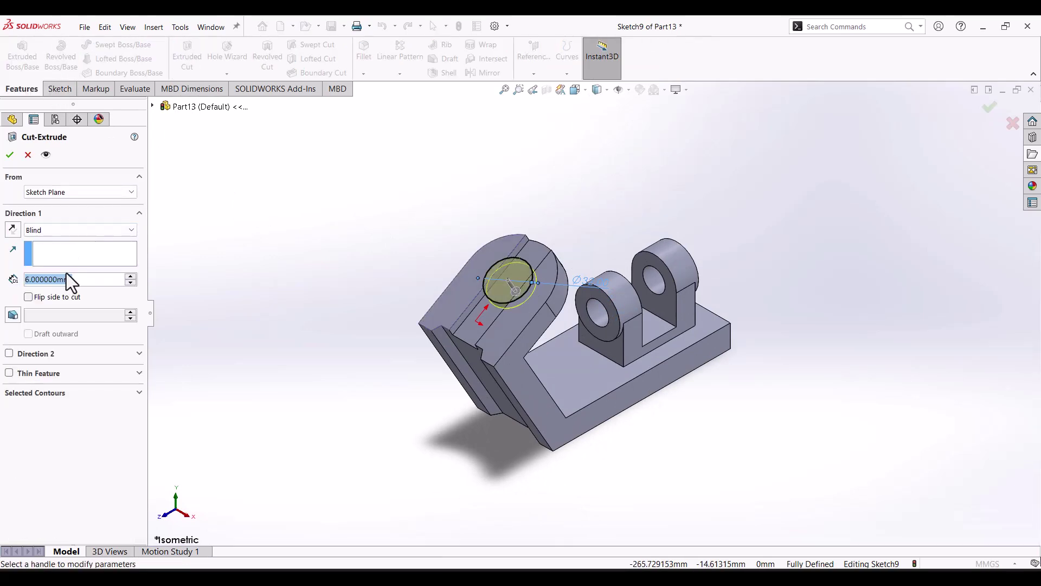
{"action": "type", "text": "9"}
{"action": "key", "text": "Return"}
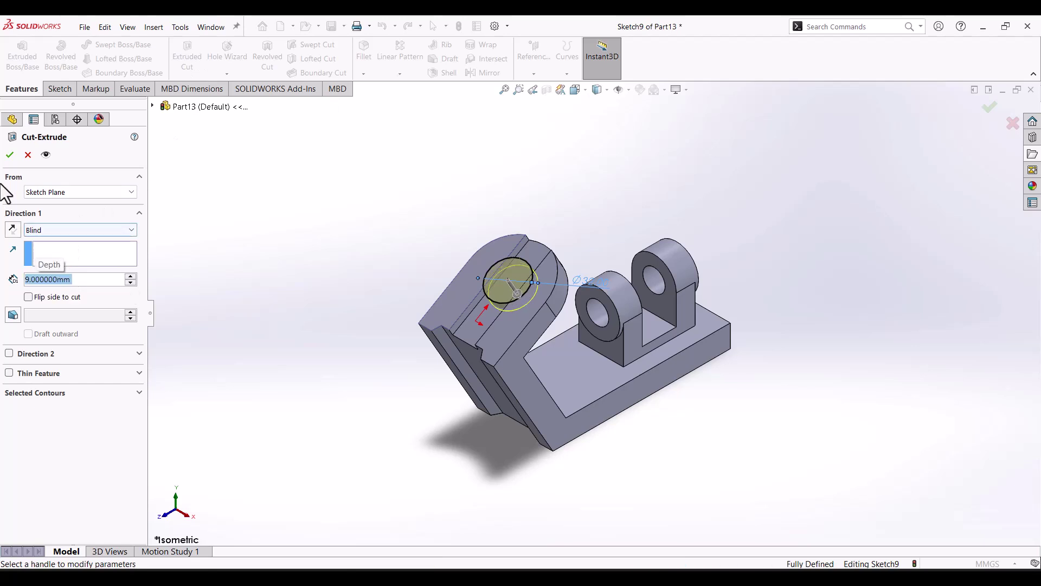
{"action": "left_click", "coordinate": [9, 155]}
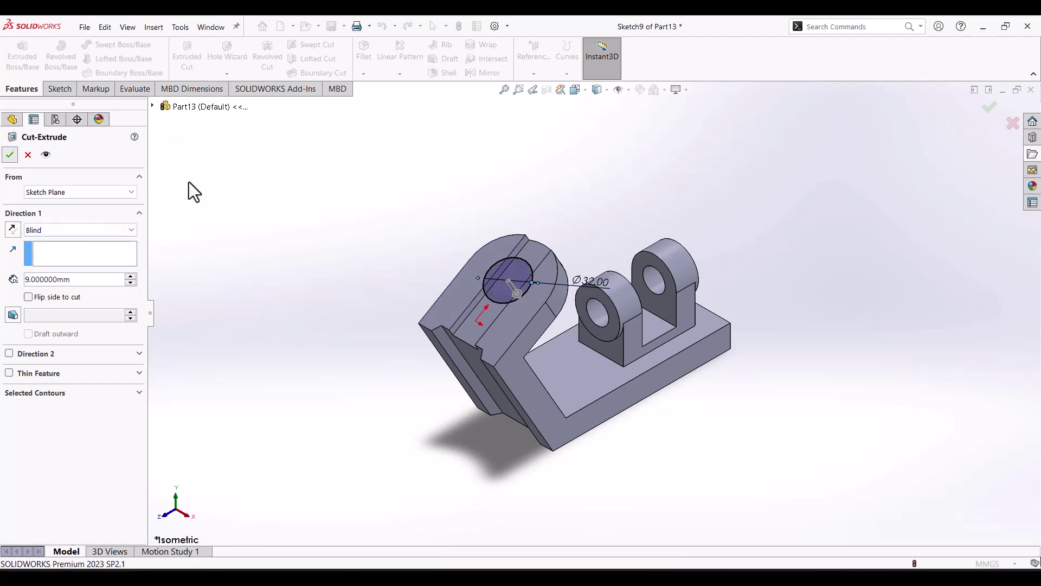
{"action": "left_click", "coordinate": [308, 238]}
Start a sketch on the floor of the 32 mm recess and draw a concentric circle of about 9.7 mm radius.
{"action": "left_click", "coordinate": [509, 283]}
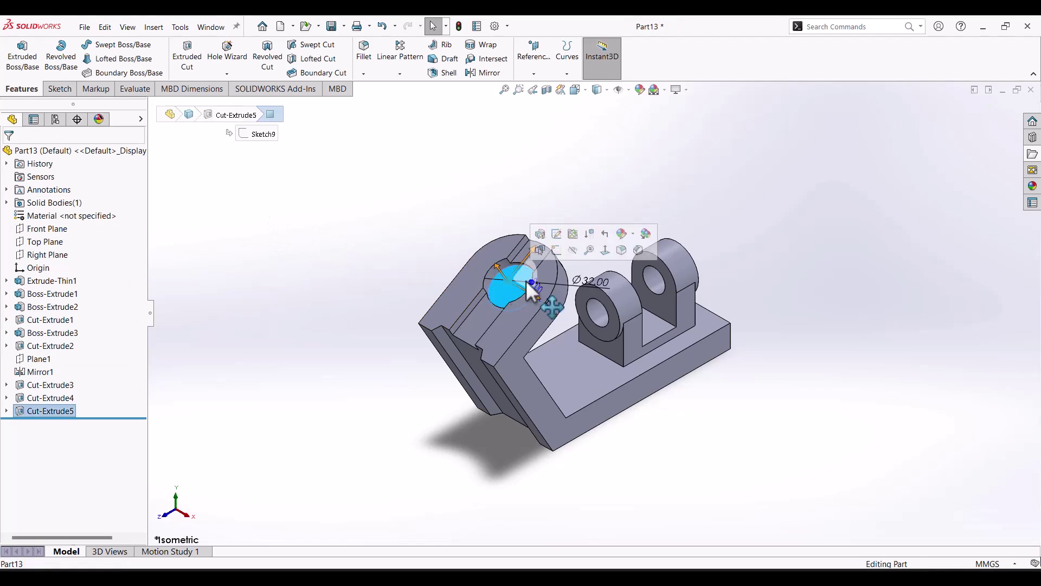
{"action": "left_click", "coordinate": [606, 251]}
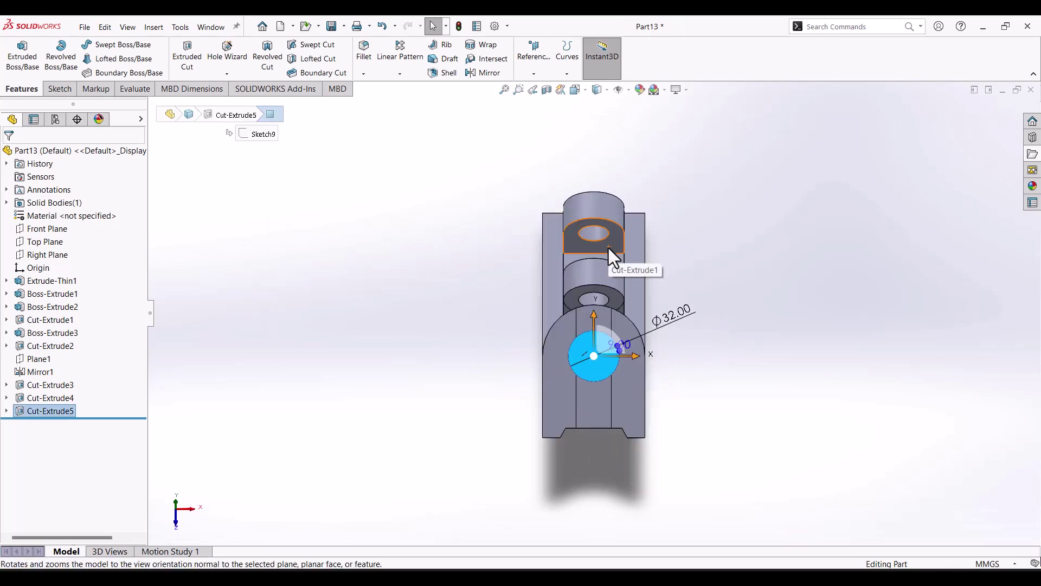
{"action": "left_click", "coordinate": [70, 89]}
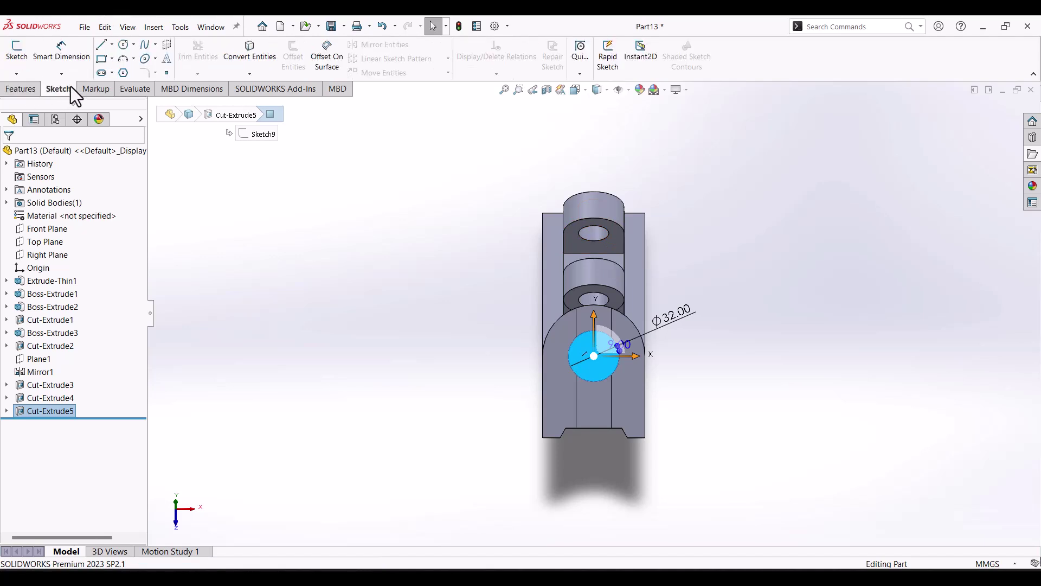
{"action": "left_click", "coordinate": [125, 45]}
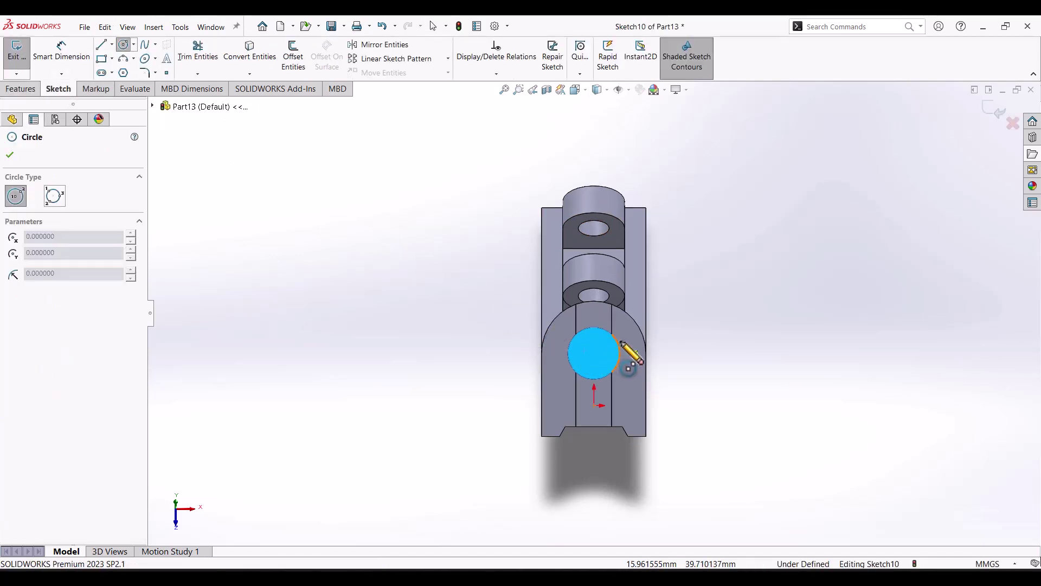
{"action": "left_click", "coordinate": [594, 353]}
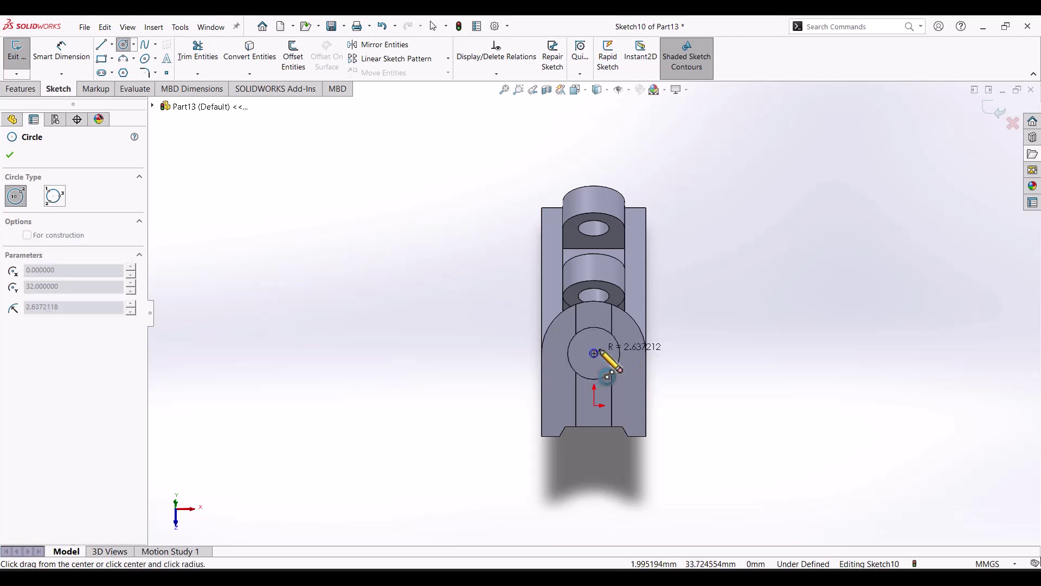
{"action": "left_click", "coordinate": [608, 345]}
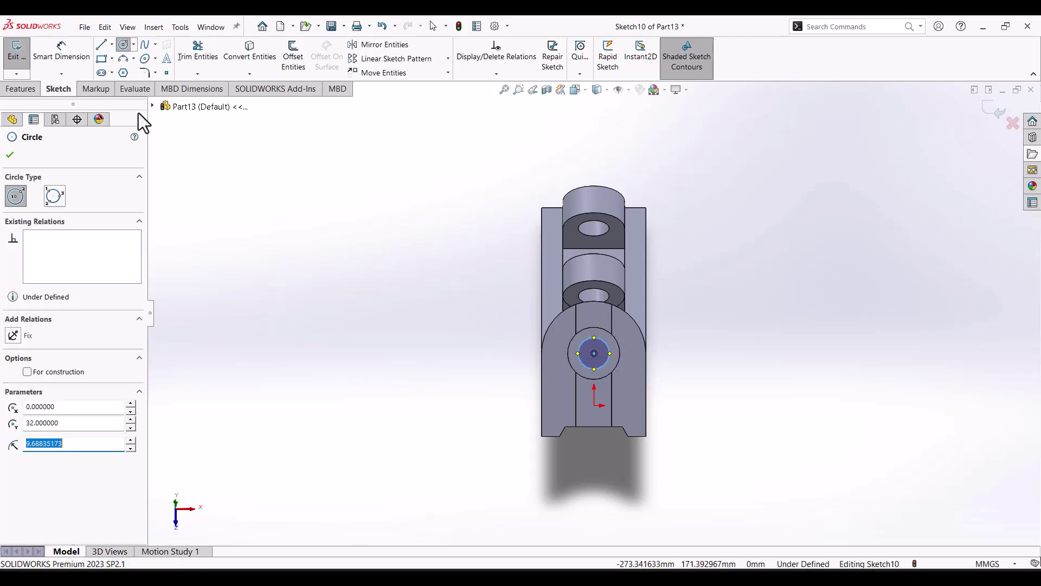
Dimension the inner circle and set its diameter to 19 mm.
{"action": "left_click", "coordinate": [61, 59]}
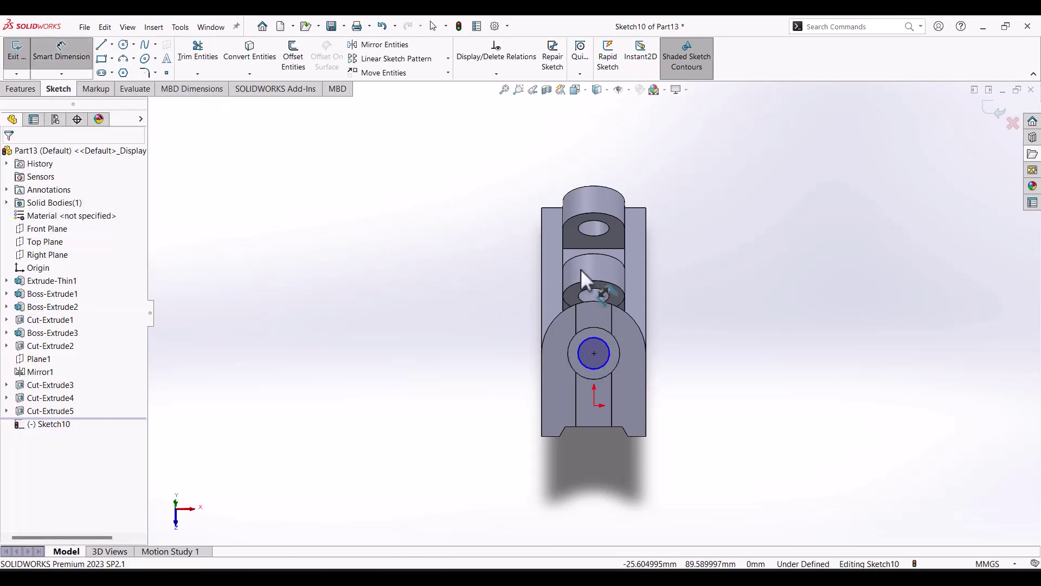
{"action": "left_click", "coordinate": [607, 350]}
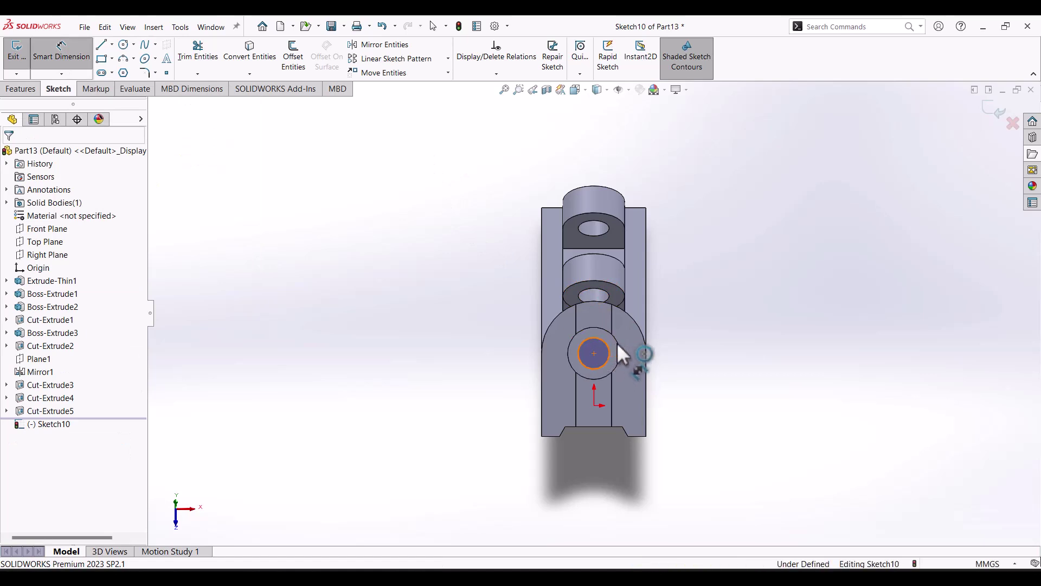
{"action": "left_click", "coordinate": [668, 304]}
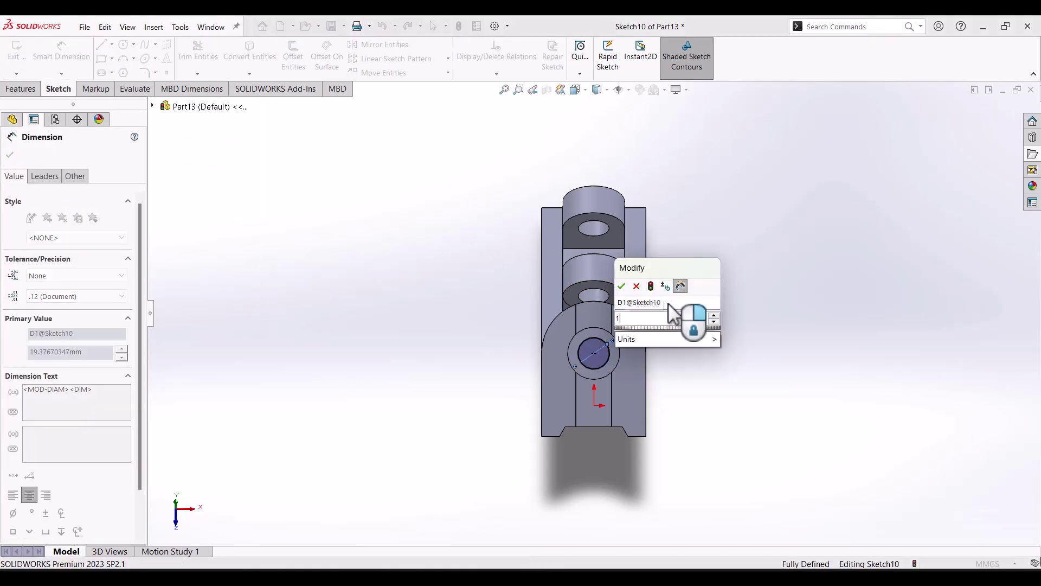
{"action": "key", "text": "Return"}
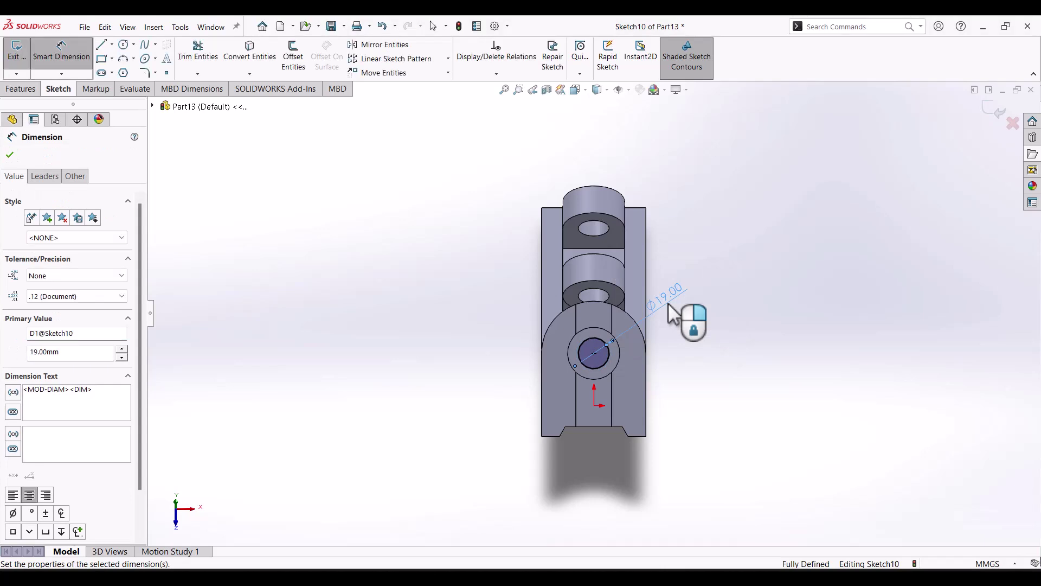
Cut the 19 mm circle through the tab with an Extruded Cut set to Up To Next.
{"action": "left_click", "coordinate": [22, 89]}
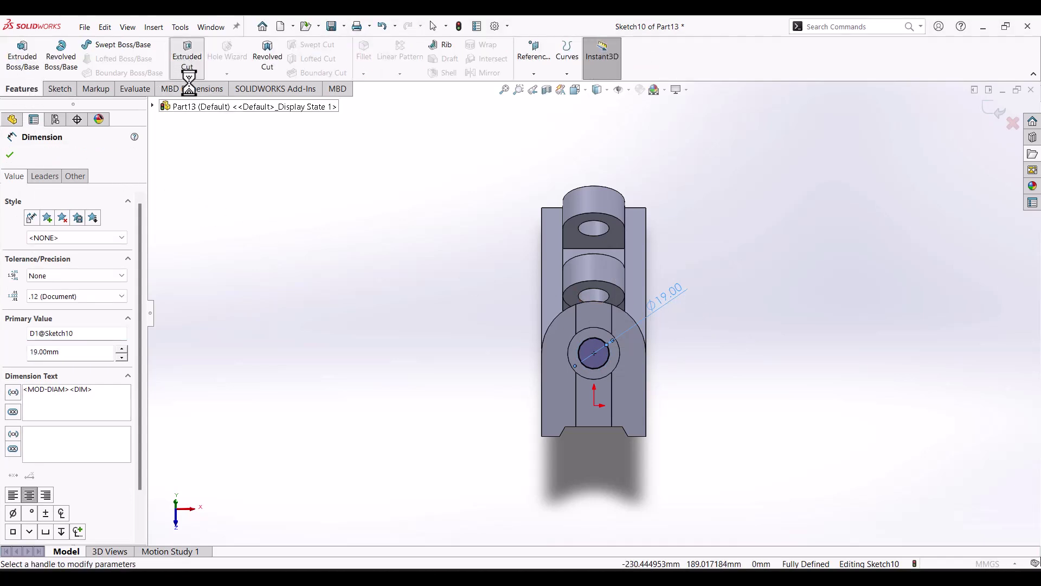
{"action": "left_click", "coordinate": [179, 64]}
{"action": "left_click", "coordinate": [64, 230]}
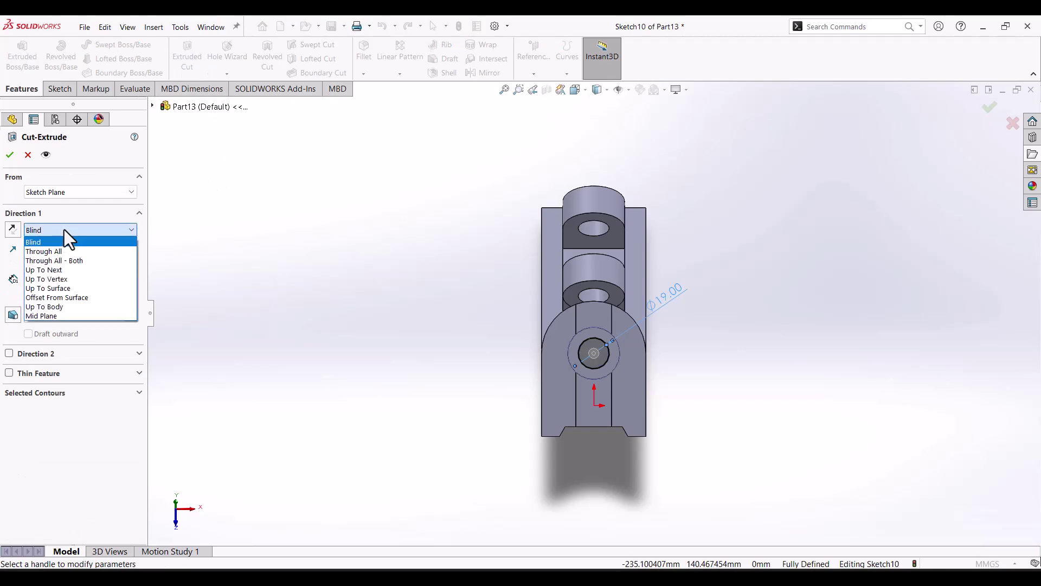
{"action": "left_click", "coordinate": [58, 270]}
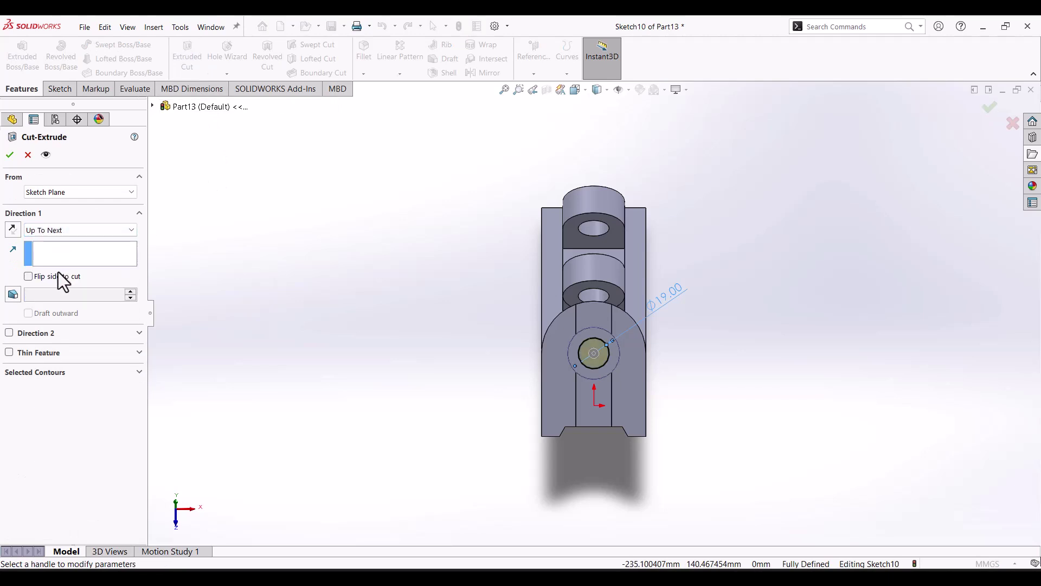
{"action": "left_click", "coordinate": [10, 154]}
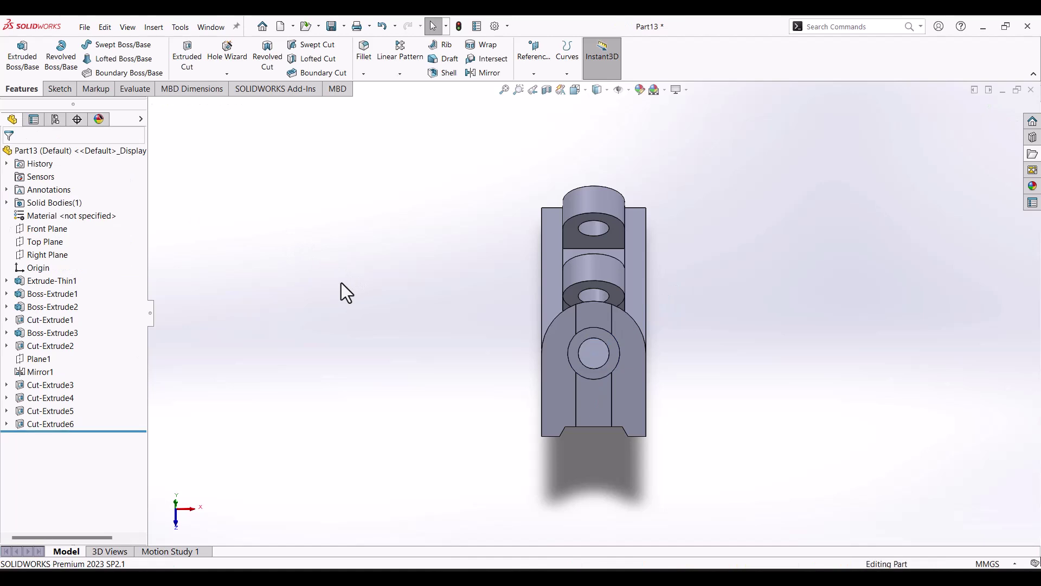
Start a sketch on the trapezoidal notch's floor and draw two circles of about 10.6 mm and 12.9 mm radius, one above the other.
{"action": "key", "text": "Up"}
{"action": "key", "text": "Up"}
{"action": "key", "text": "Up"}
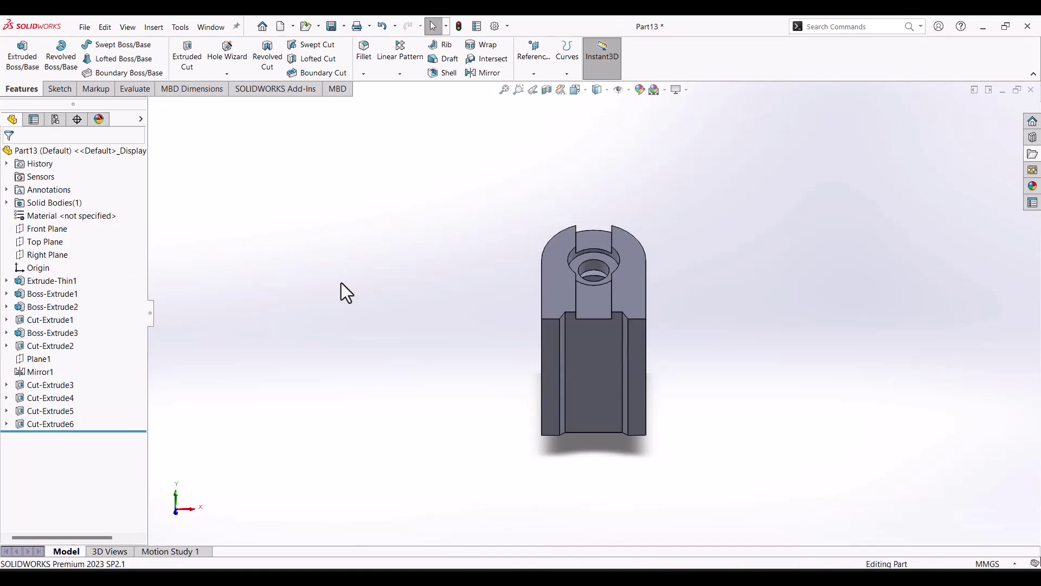
{"action": "left_click", "coordinate": [586, 363]}
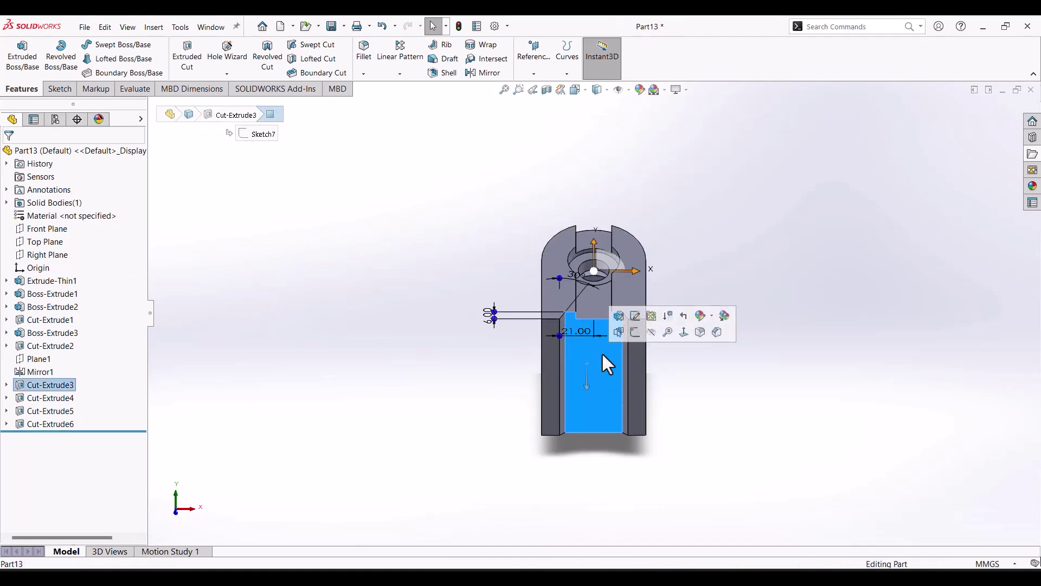
{"action": "left_click", "coordinate": [683, 332]}
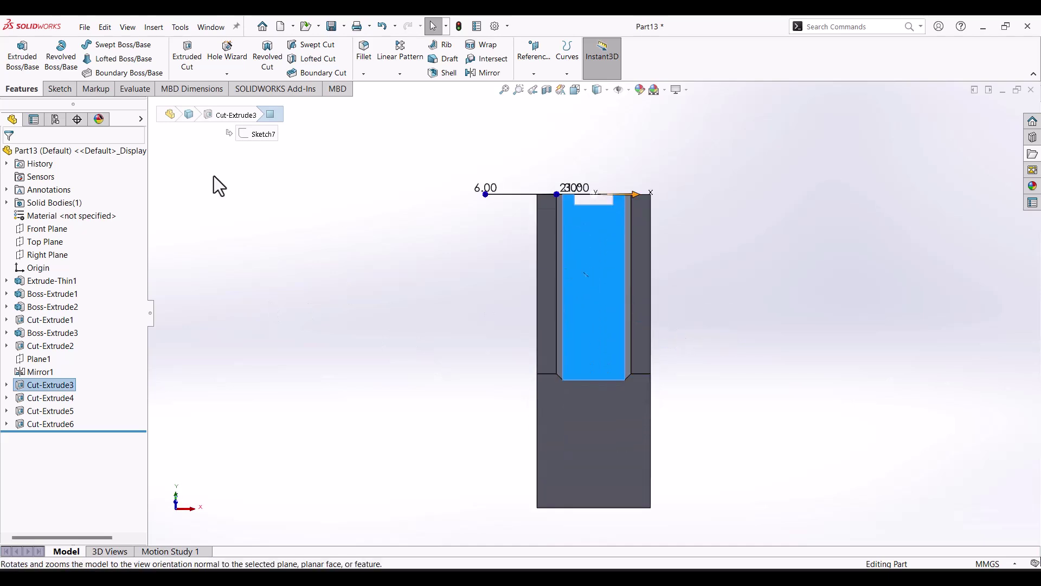
{"action": "left_click", "coordinate": [69, 93]}
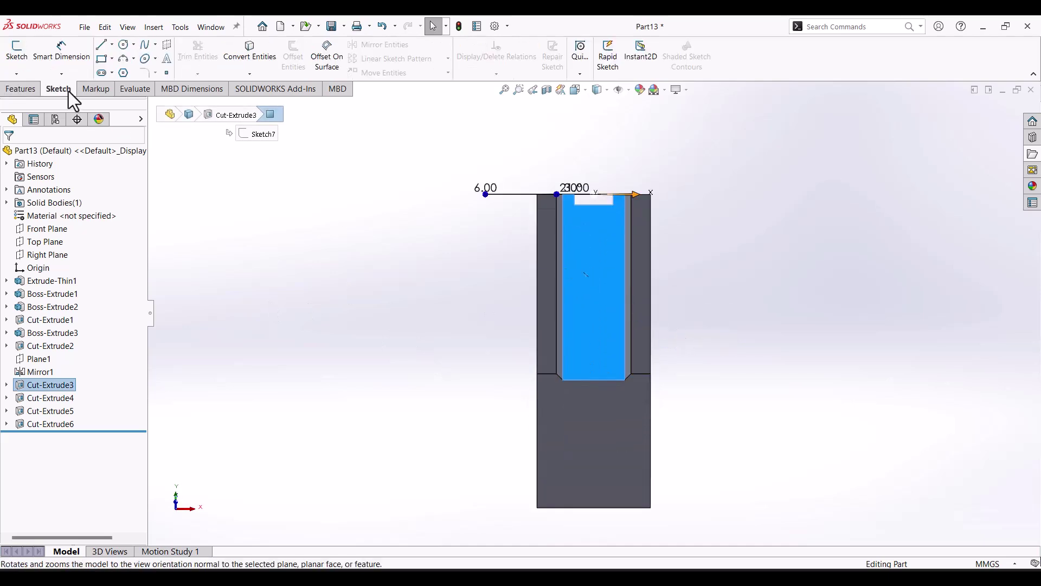
{"action": "left_click", "coordinate": [124, 44]}
{"action": "left_click", "coordinate": [581, 224]}
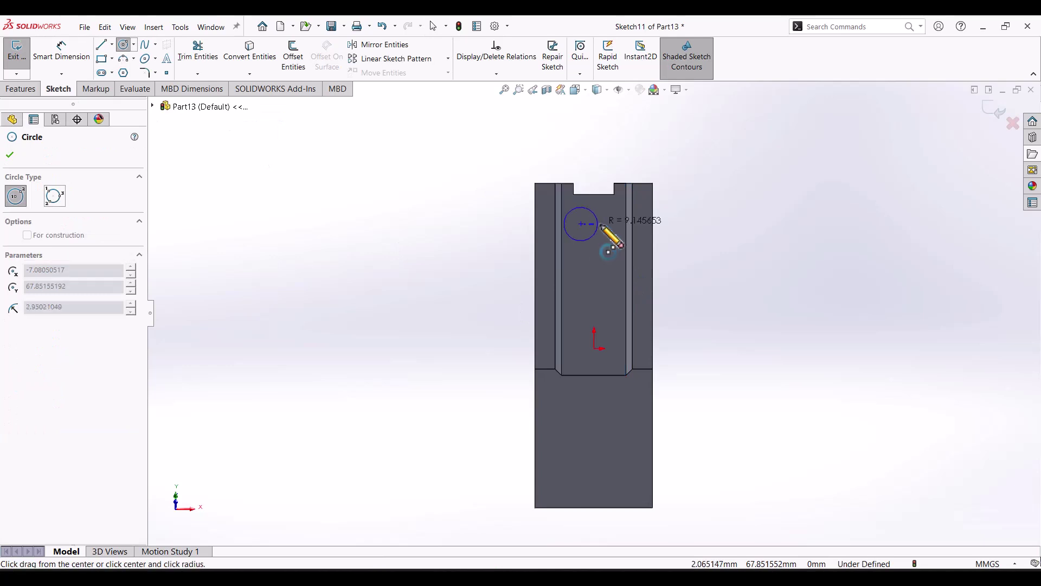
{"action": "left_click", "coordinate": [600, 224]}
{"action": "left_click", "coordinate": [581, 282]}
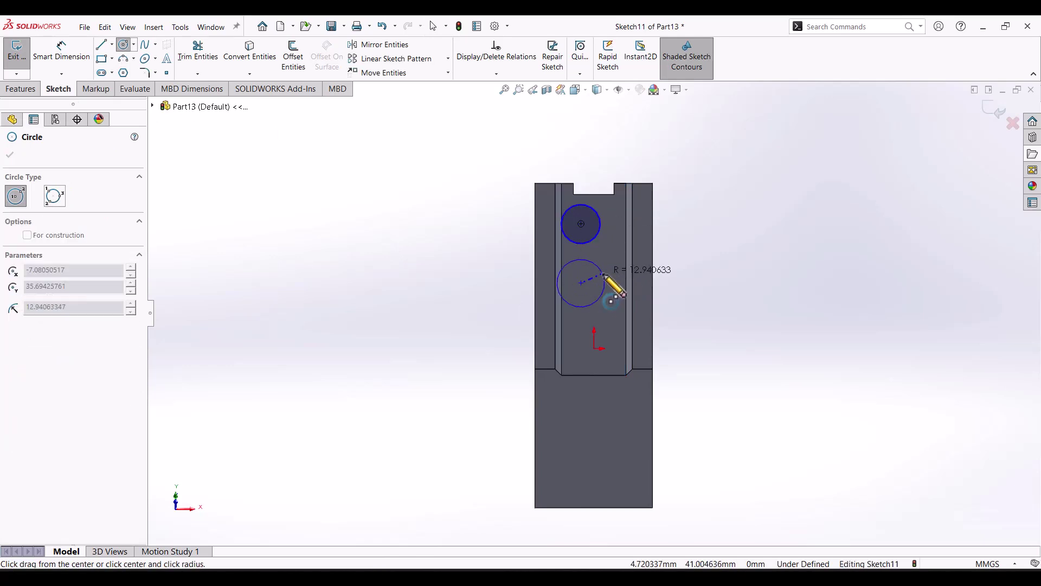
{"action": "left_click", "coordinate": [604, 274]}
{"action": "key", "text": "Escape"}
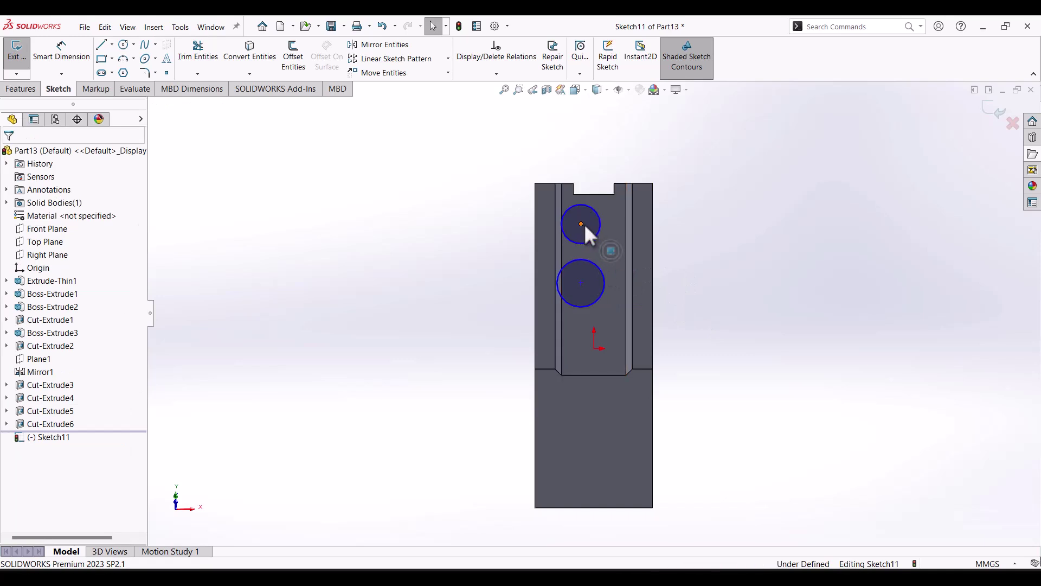
Align both circle centres with the origin using a Vertical relation.
{"action": "left_click", "coordinate": [582, 224]}
{"action": "left_click", "coordinate": [581, 283], "text": "ctrl"}
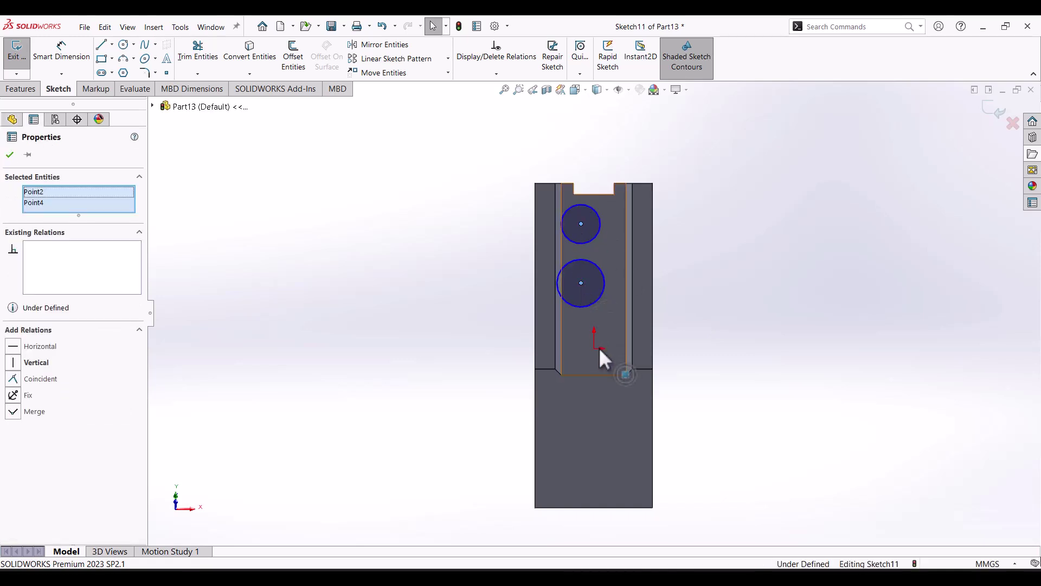
{"action": "left_click", "coordinate": [594, 348], "text": "ctrl"}
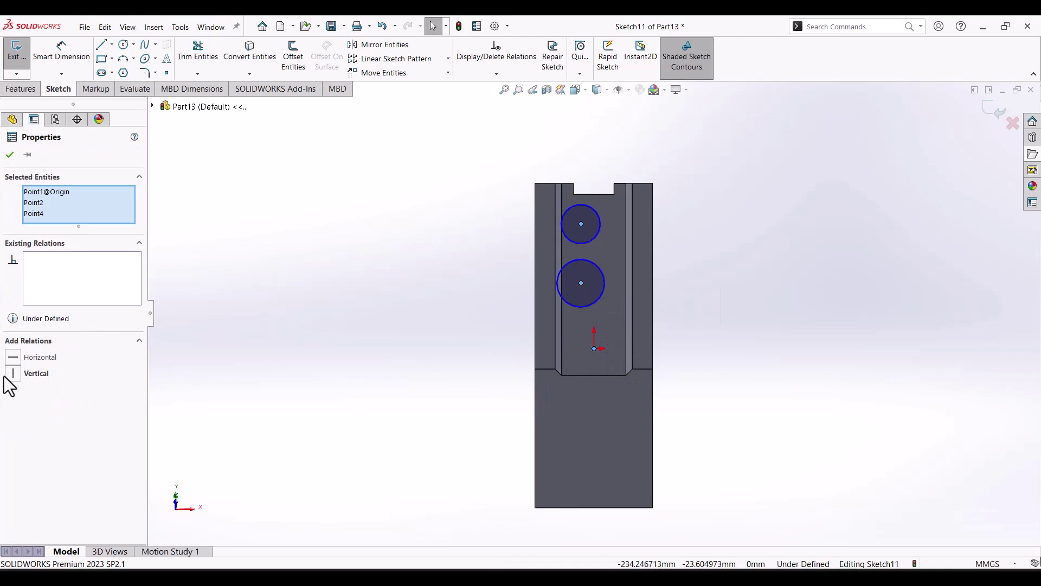
{"action": "left_click", "coordinate": [12, 373]}
{"action": "left_click", "coordinate": [906, 199]}
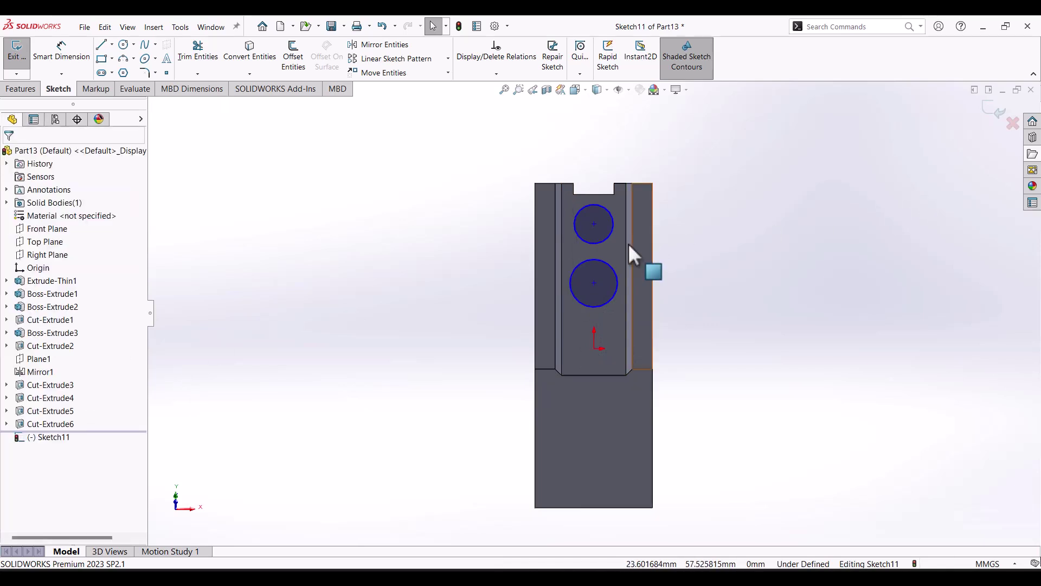
Make the two circles on the notch floor the same size with an Equal relation.
{"action": "left_click", "coordinate": [610, 236]}
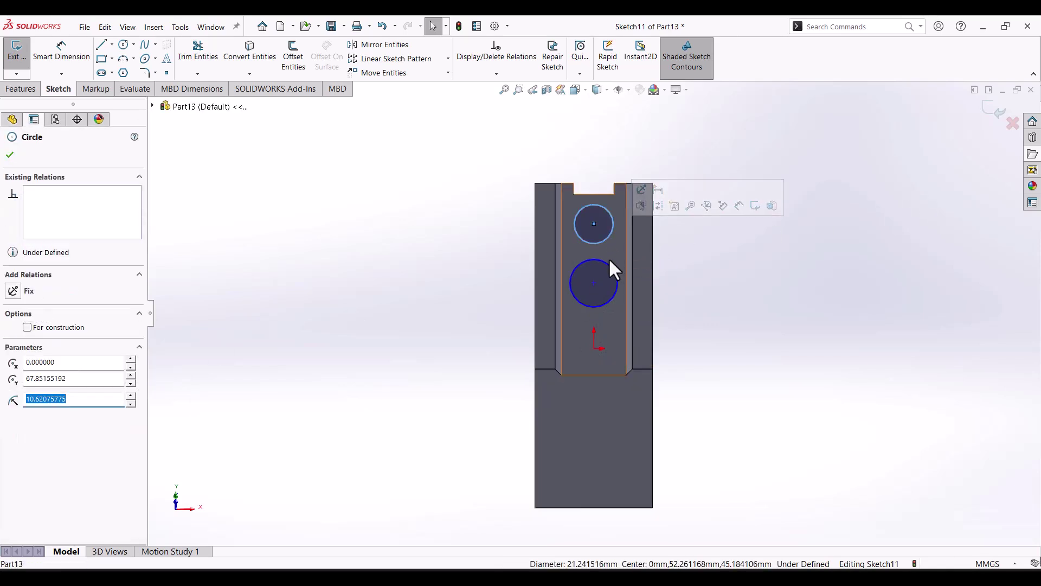
{"action": "left_click", "coordinate": [616, 289], "text": "ctrl"}
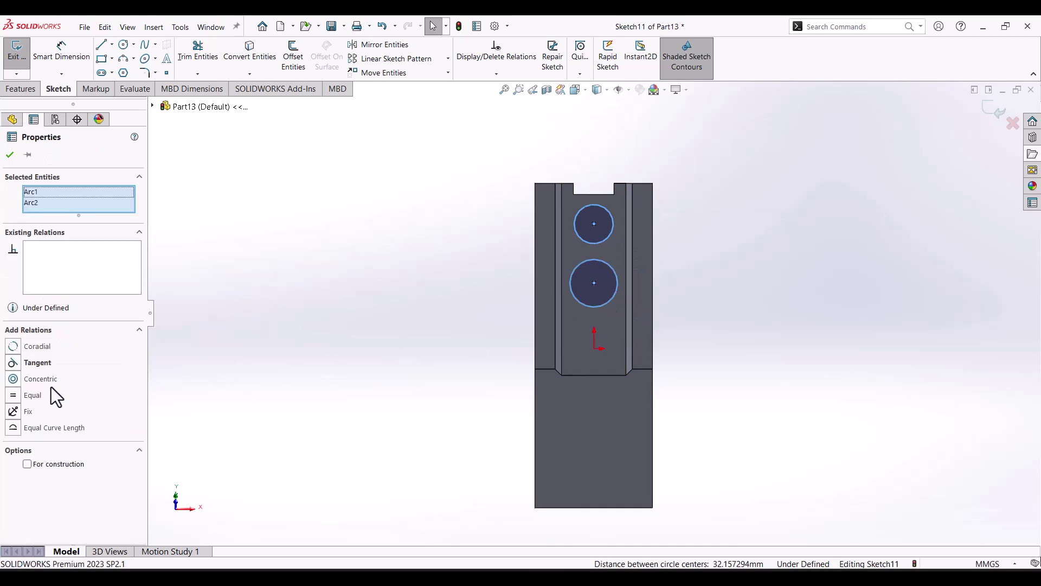
{"action": "left_click", "coordinate": [14, 395]}
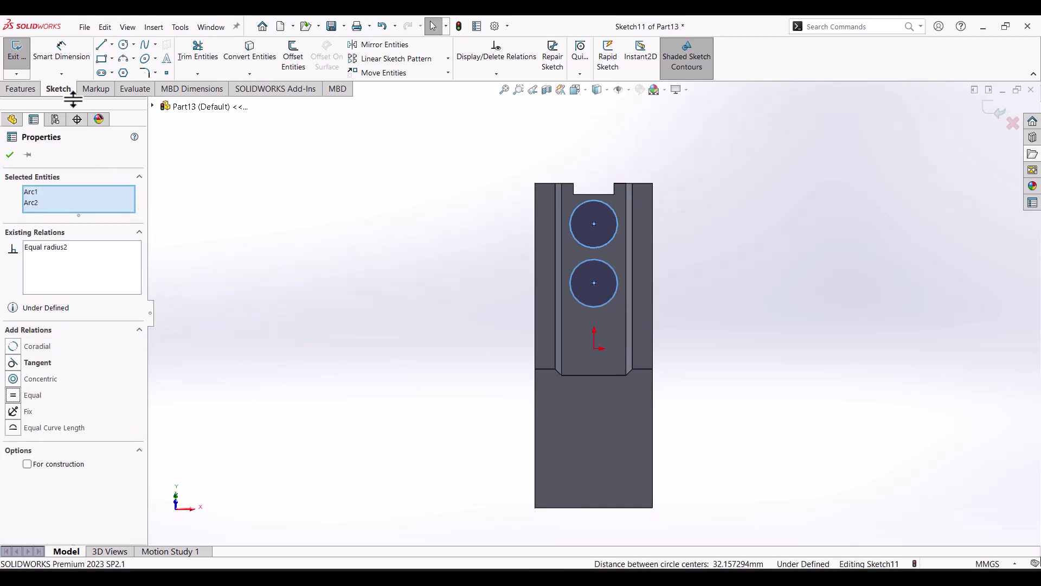
Dimension the upper circle's centre from the slot's 22 mm end edge and set the distance to 28 mm.
{"action": "left_click", "coordinate": [81, 56]}
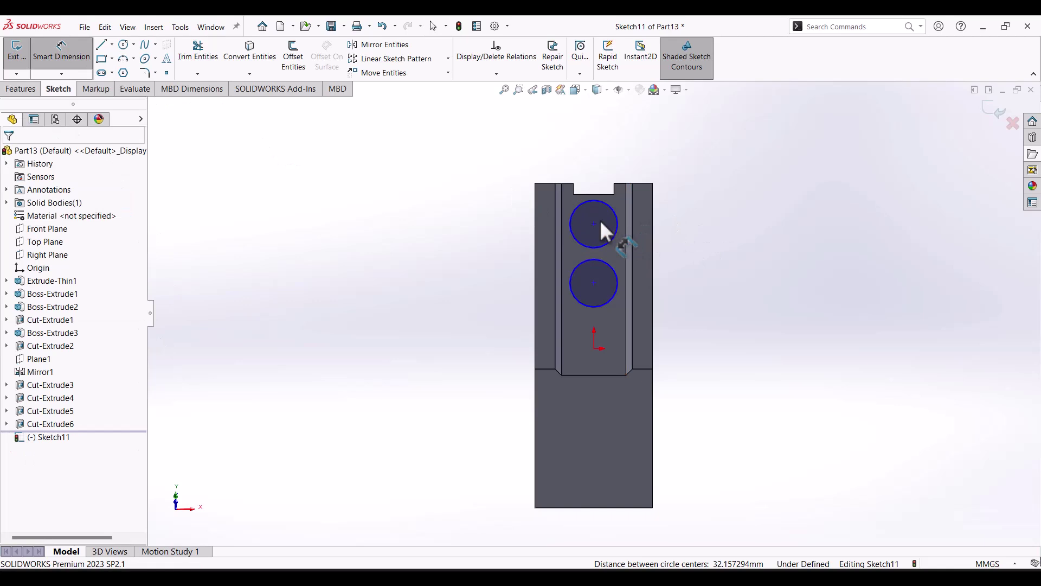
{"action": "left_click", "coordinate": [603, 194]}
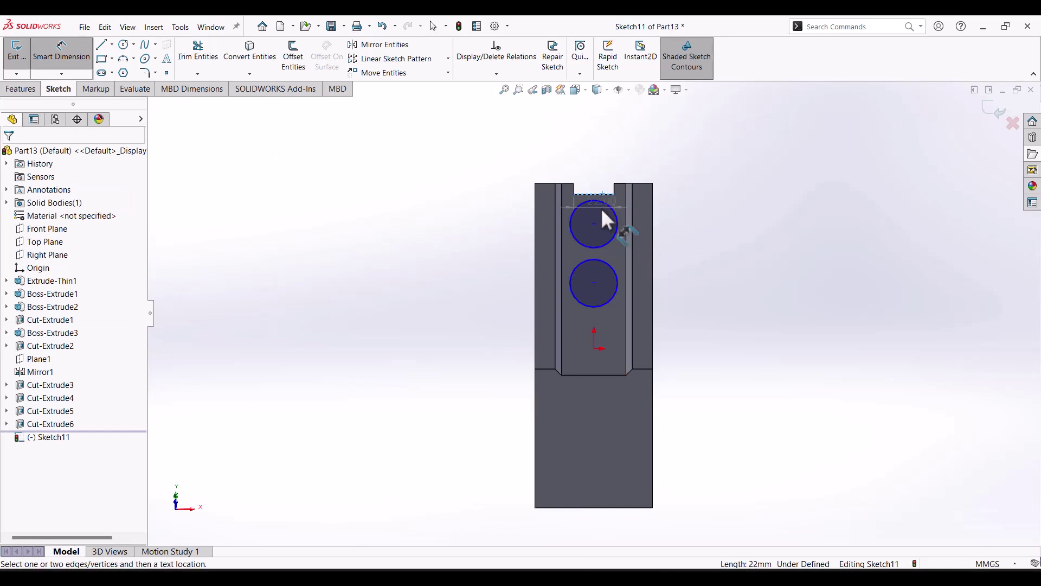
{"action": "left_click", "coordinate": [594, 224]}
{"action": "left_click", "coordinate": [687, 211]}
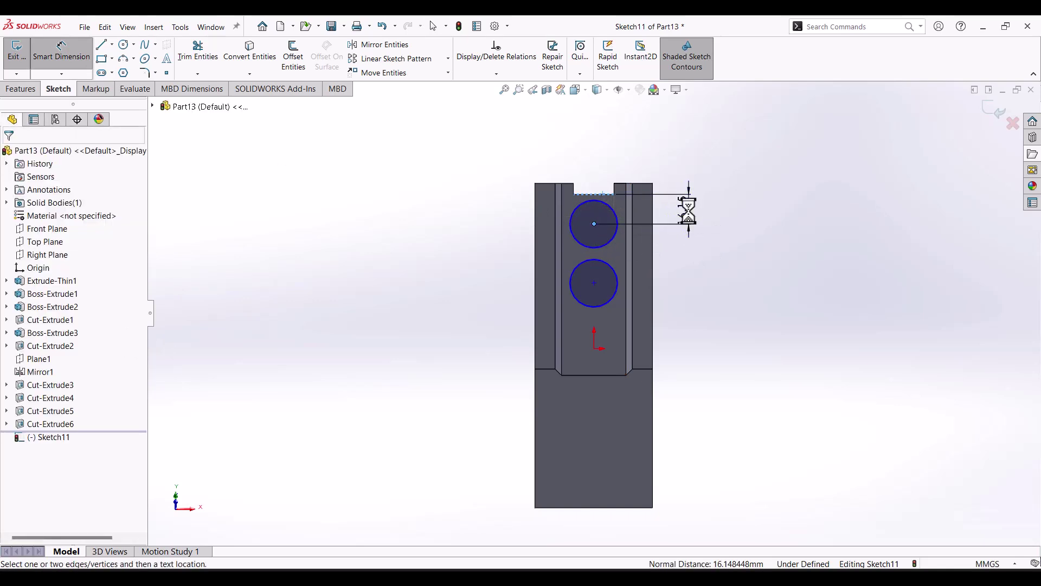
{"action": "type", "text": "28"}
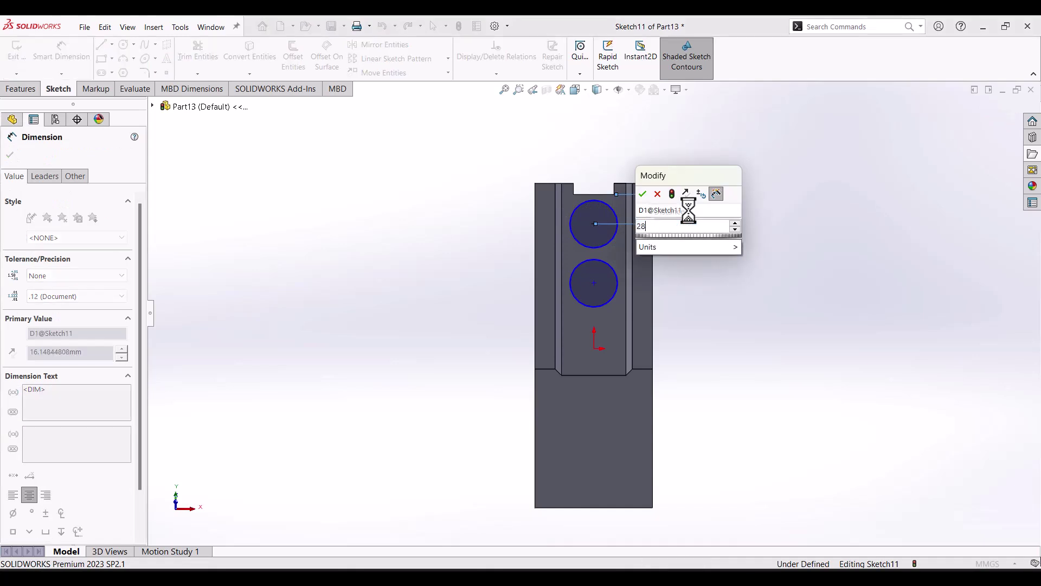
{"action": "key", "text": "Return"}
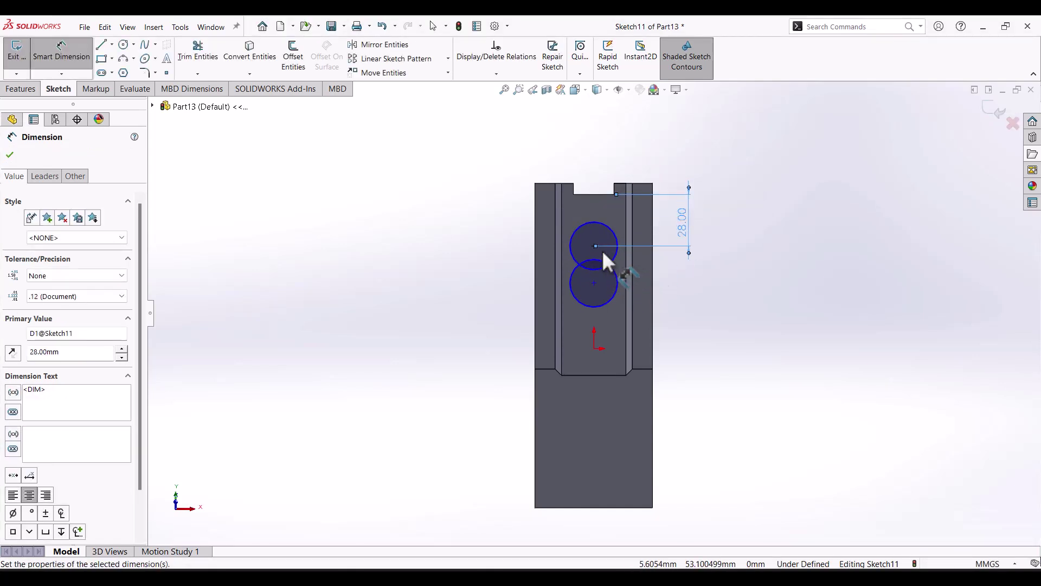
{"action": "left_click", "coordinate": [747, 270]}
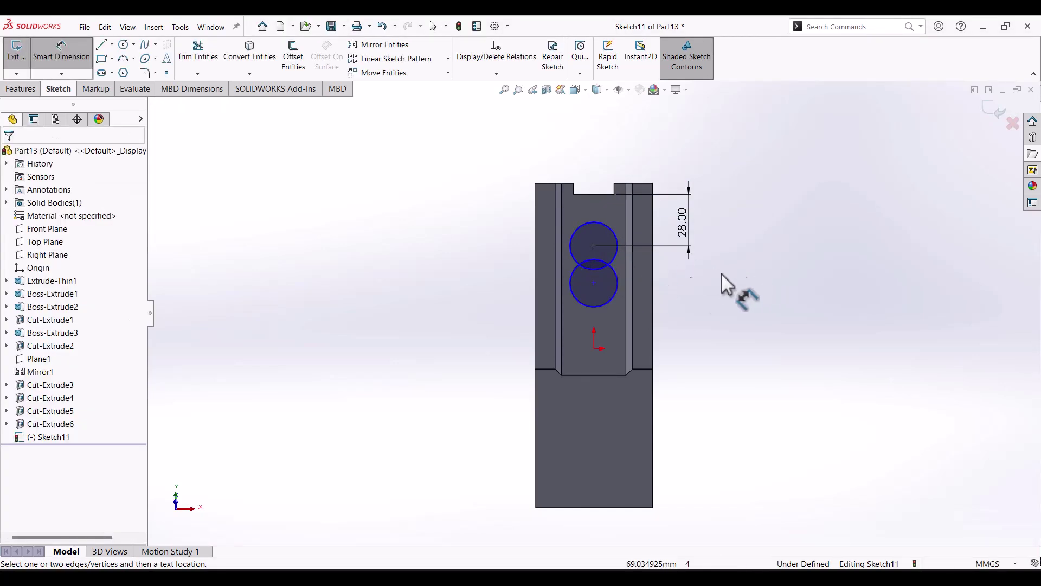
Dimension the vertical distance between the two circle centres on the notch floor and set it to 29 mm.
{"action": "left_click", "coordinate": [594, 282]}
{"action": "left_click", "coordinate": [594, 246]}
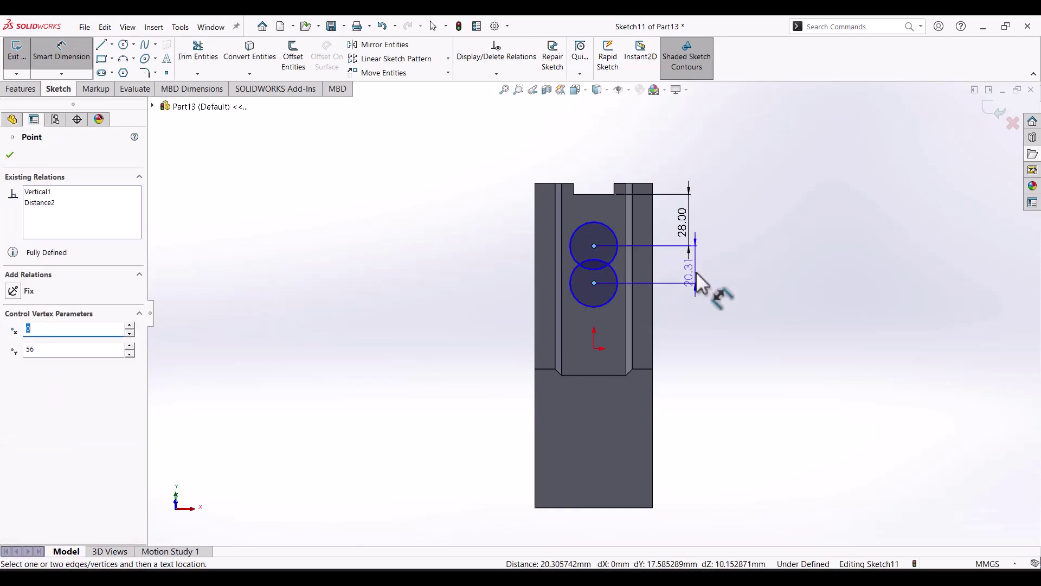
{"action": "left_click", "coordinate": [692, 267]}
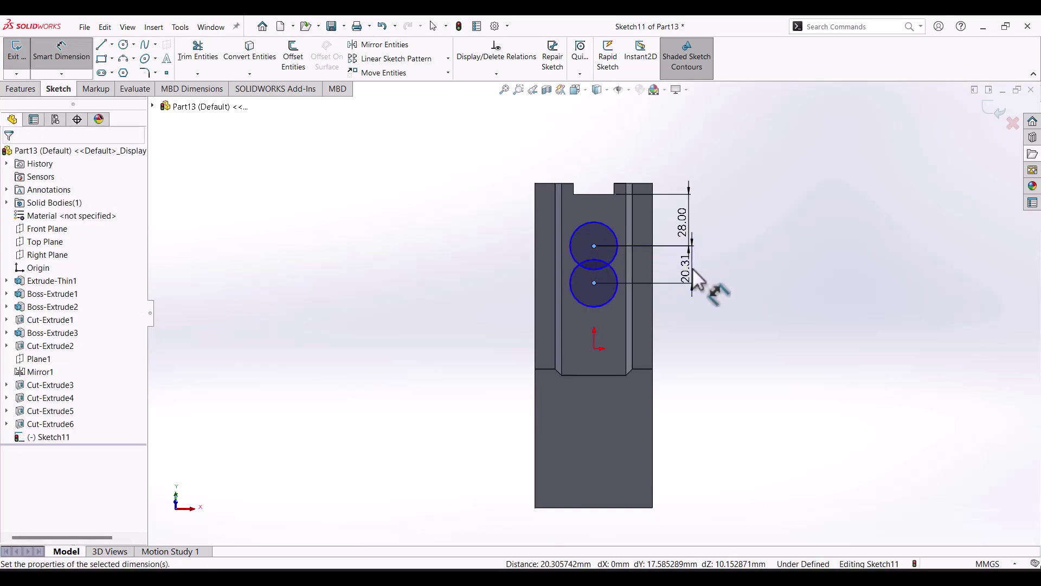
{"action": "type", "text": "29"}
{"action": "key", "text": "Return"}
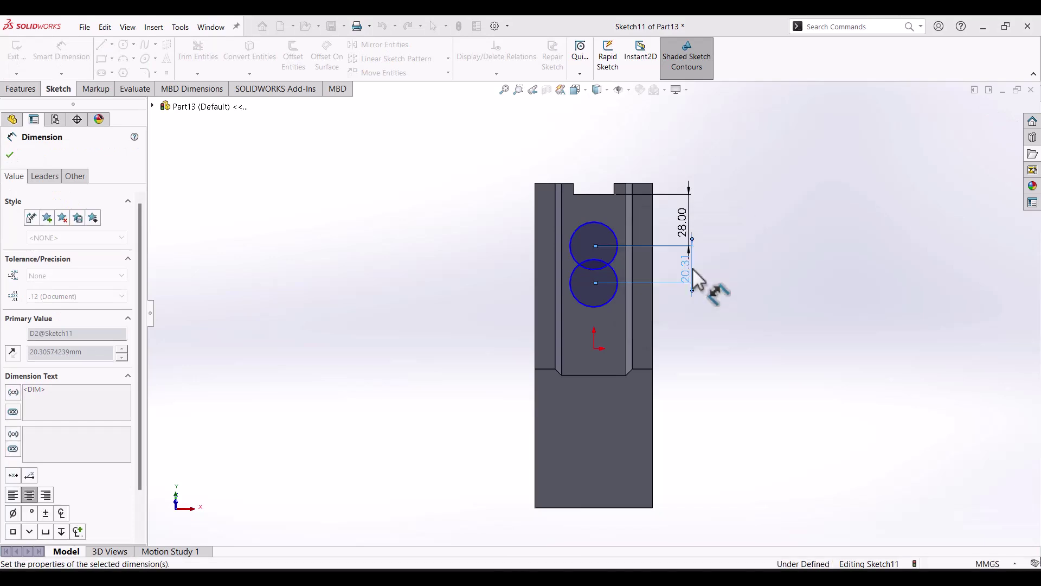
Dimension the upper circle's diameter and set it to 13 mm.
{"action": "left_click", "coordinate": [617, 237]}
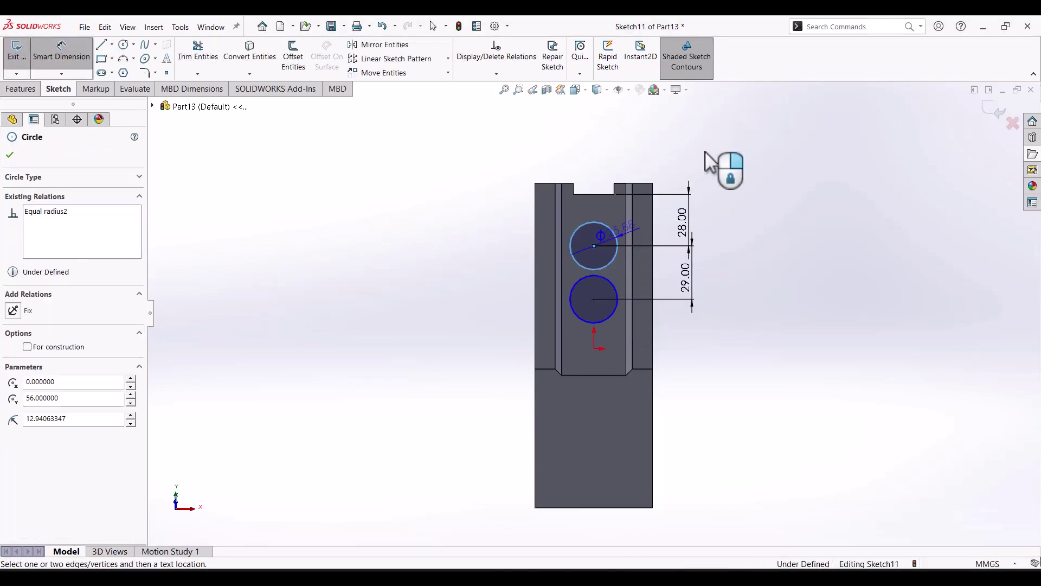
{"action": "left_click", "coordinate": [708, 159]}
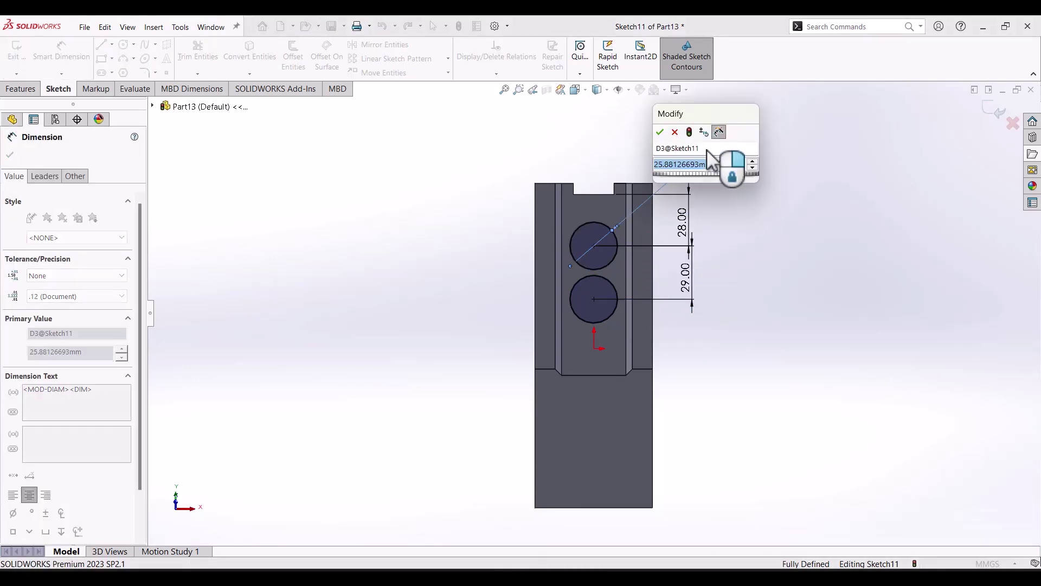
{"action": "type", "text": "13"}
{"action": "key", "text": "Return"}
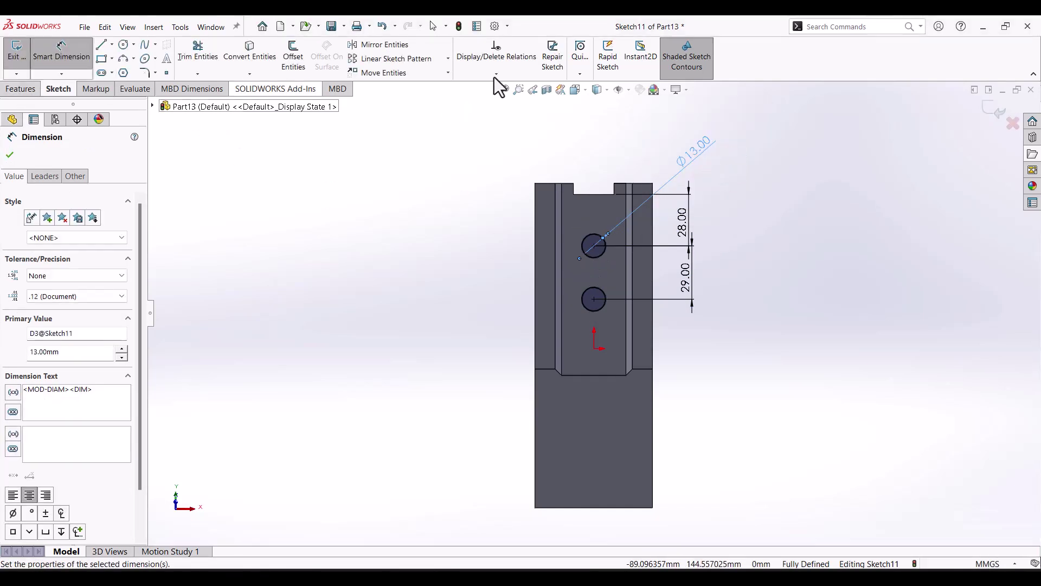
Cut the two circles into the notch floor as holes with an Extruded Cut.
{"action": "left_click", "coordinate": [587, 90]}
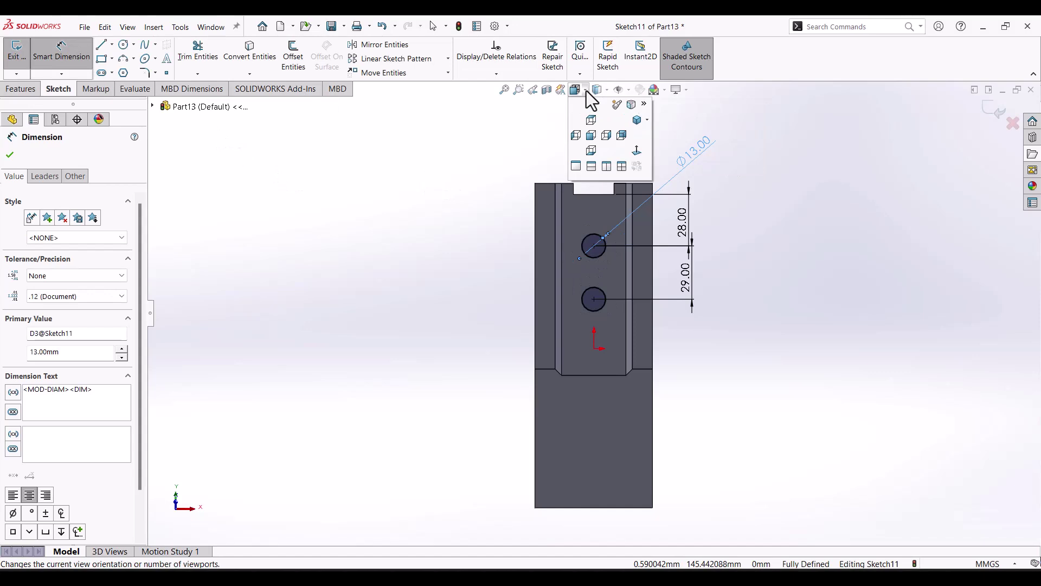
{"action": "left_click", "coordinate": [635, 120]}
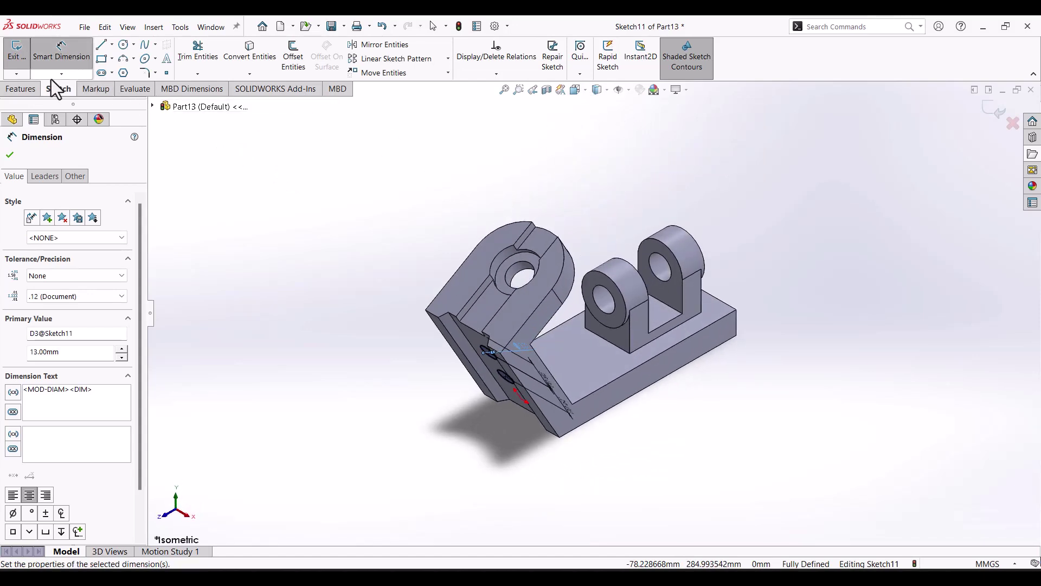
{"action": "left_click", "coordinate": [20, 89]}
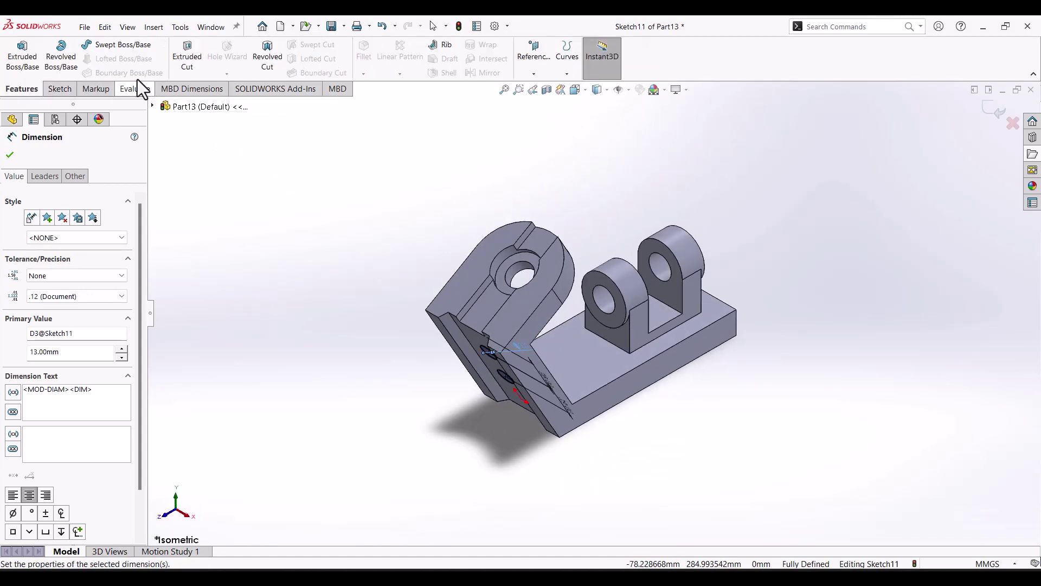
{"action": "left_click", "coordinate": [187, 61]}
{"action": "left_click", "coordinate": [16, 156]}
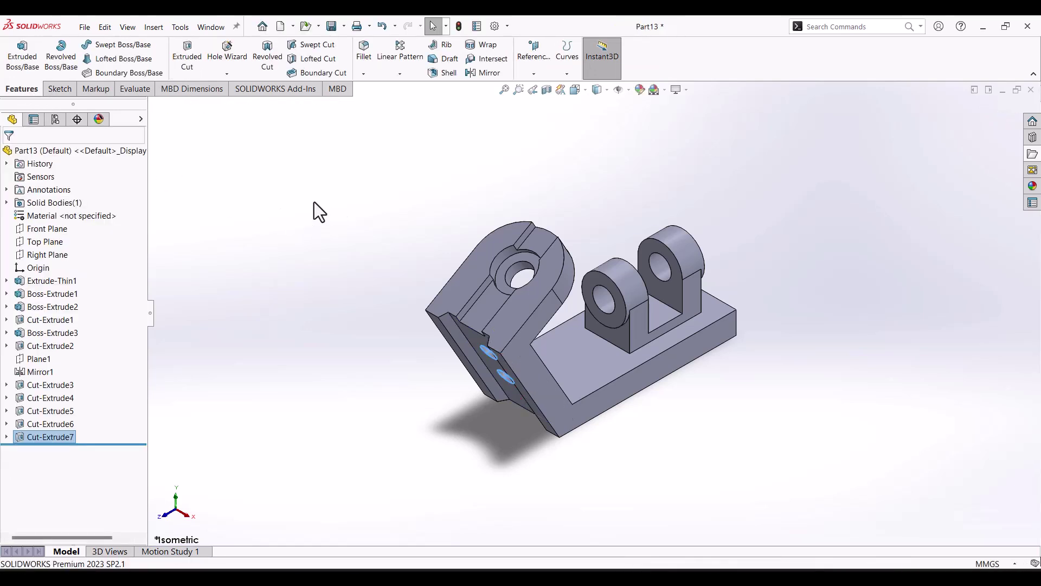
{"action": "left_click", "coordinate": [515, 109]}
{"action": "left_click", "coordinate": [503, 89]}
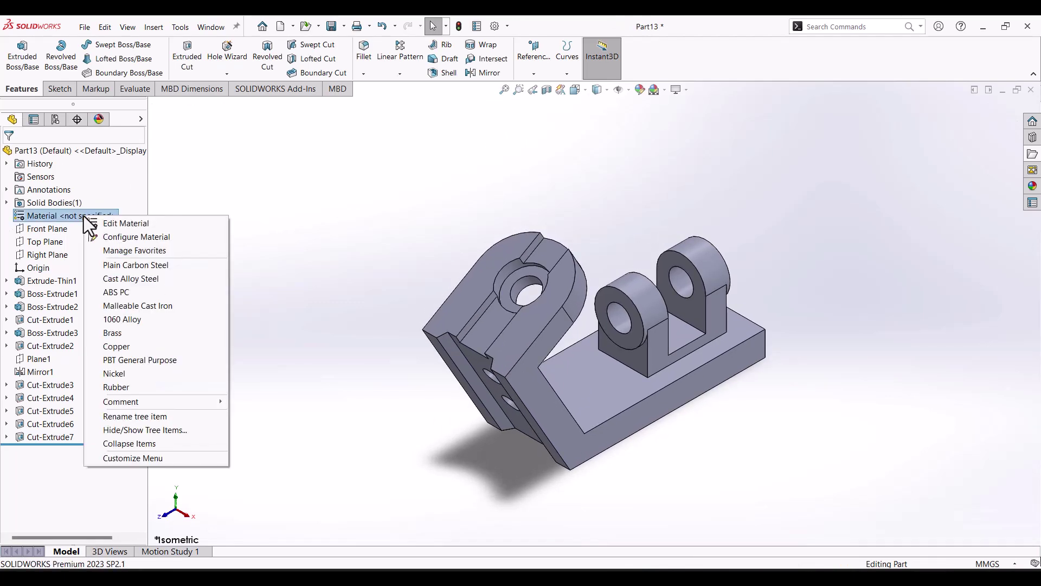
Assign Gray Cast Iron from the Iron category of SOLIDWORKS Materials to the part.
{"action": "left_click", "coordinate": [114, 224]}
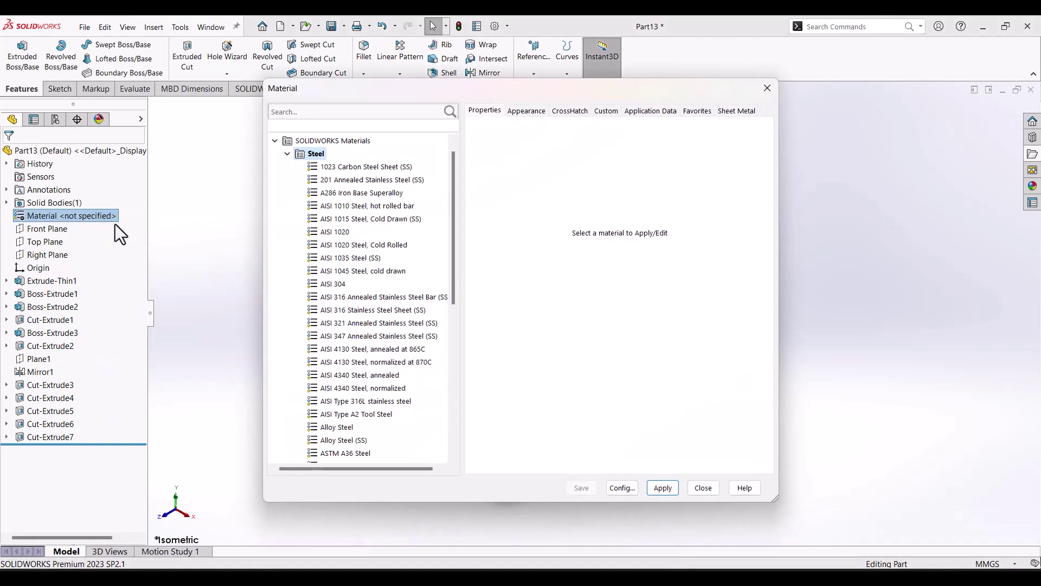
{"action": "left_click", "coordinate": [288, 154]}
{"action": "left_click", "coordinate": [288, 179]}
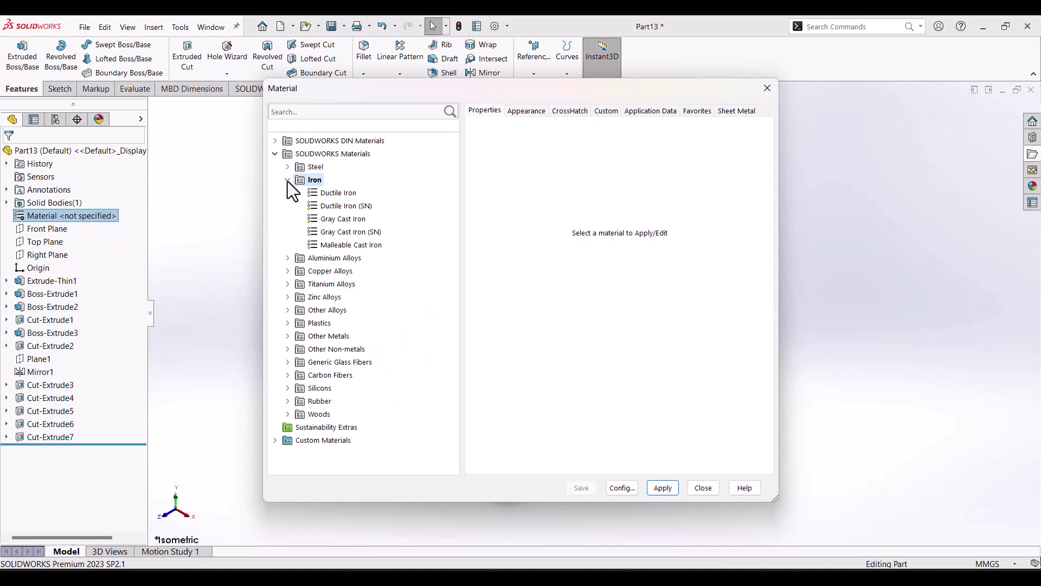
{"action": "left_click", "coordinate": [343, 218]}
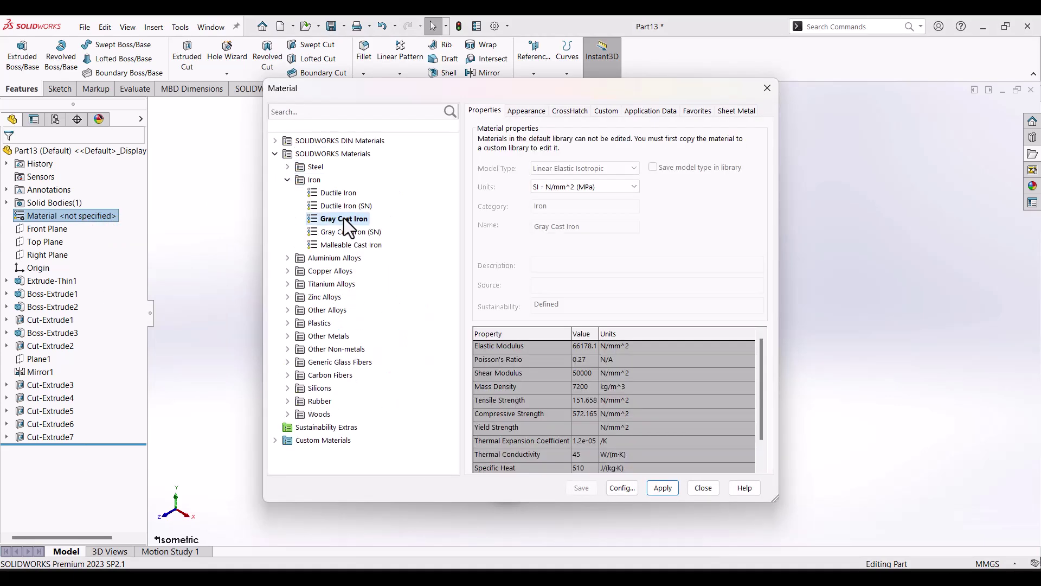
{"action": "left_click", "coordinate": [663, 489]}
{"action": "left_click", "coordinate": [702, 490]}
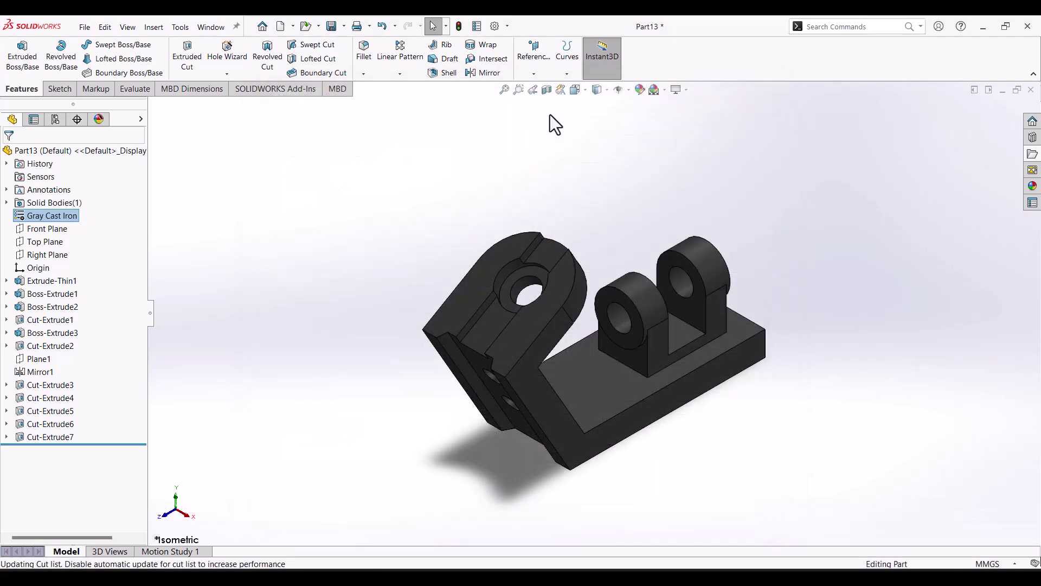